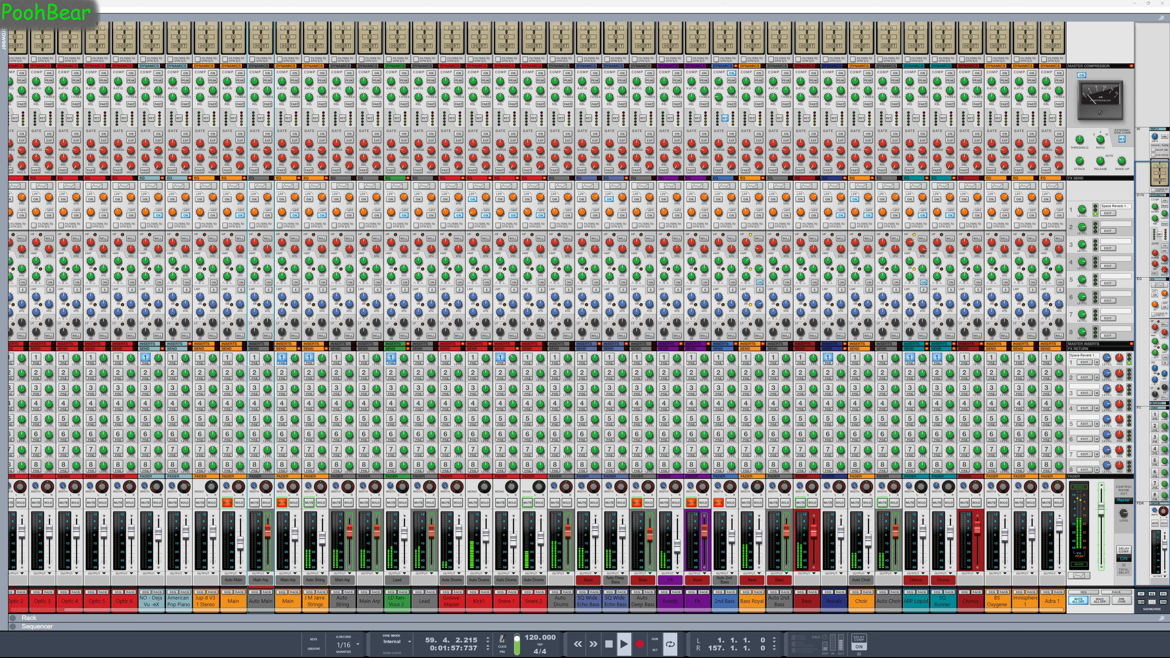
Enter Remote Override Edit Mode, select the Auto Main mixer channel to view its remote controls, and leave the mode.
click(44, 10)
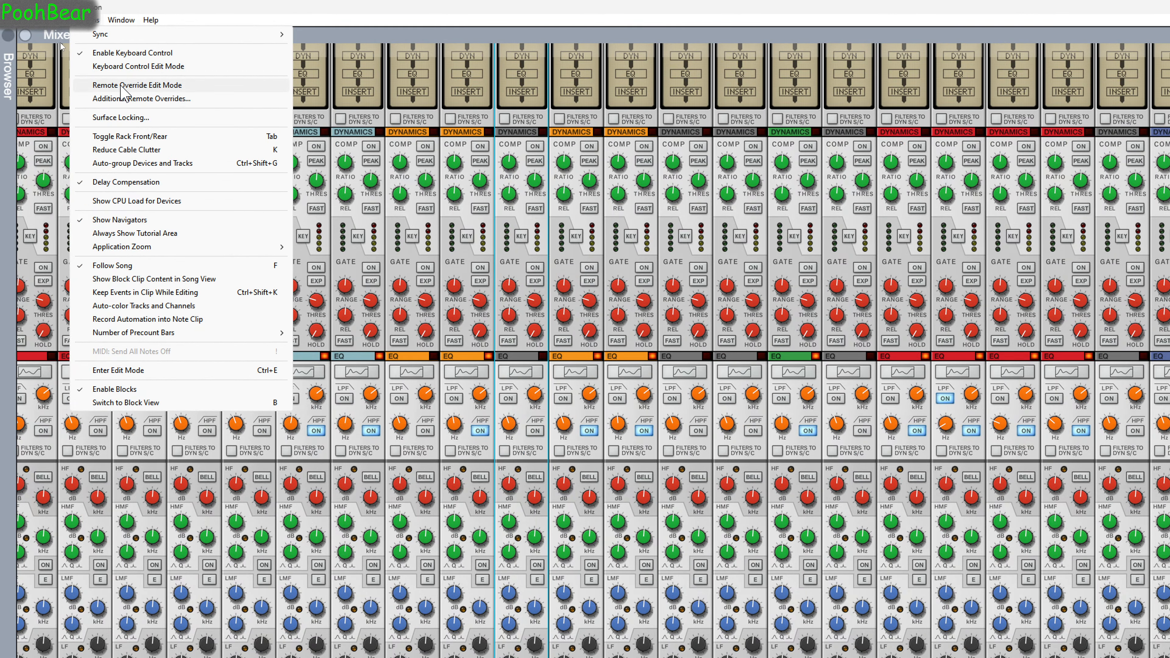
click(122, 86)
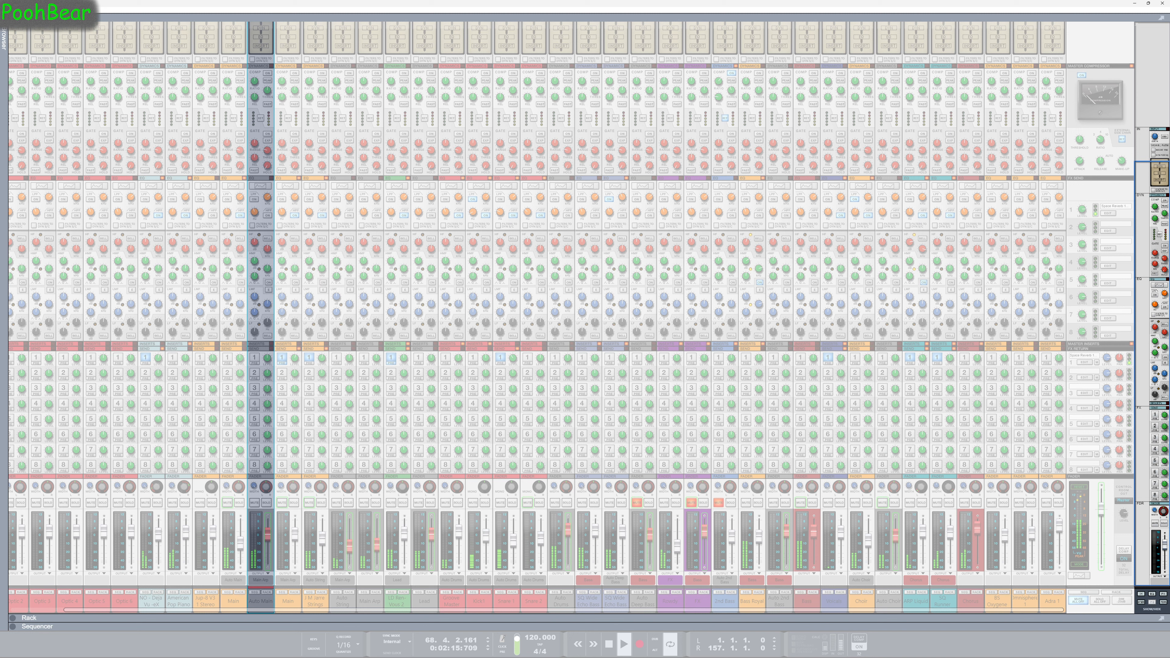
click(261, 601)
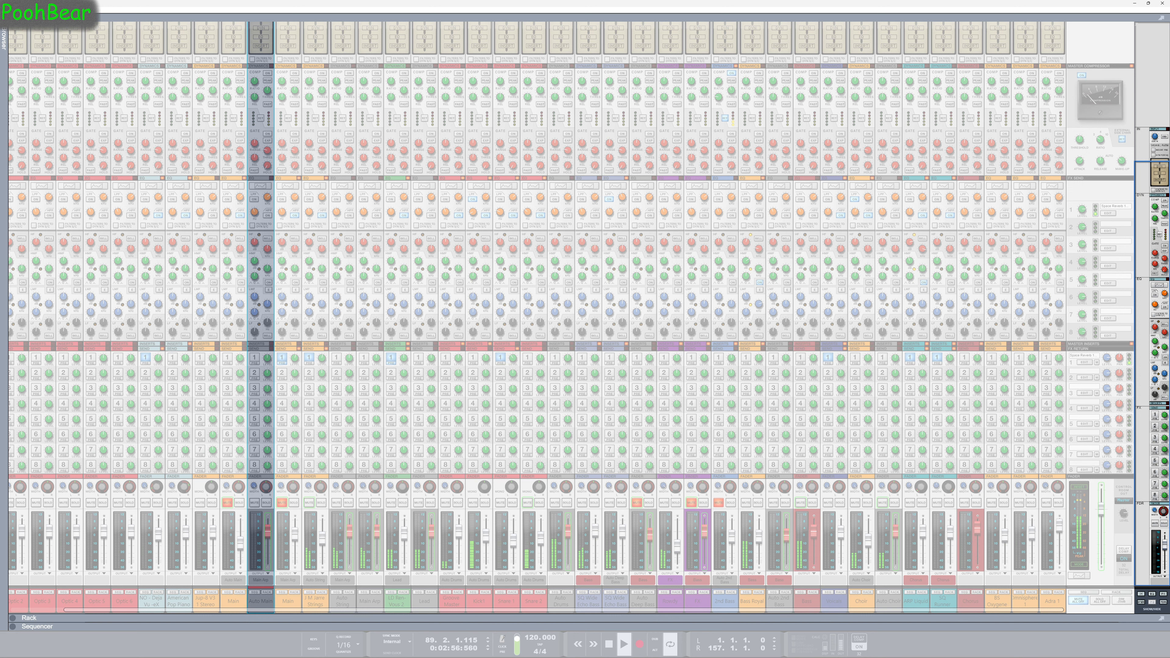
click(44, 10)
click(69, 42)
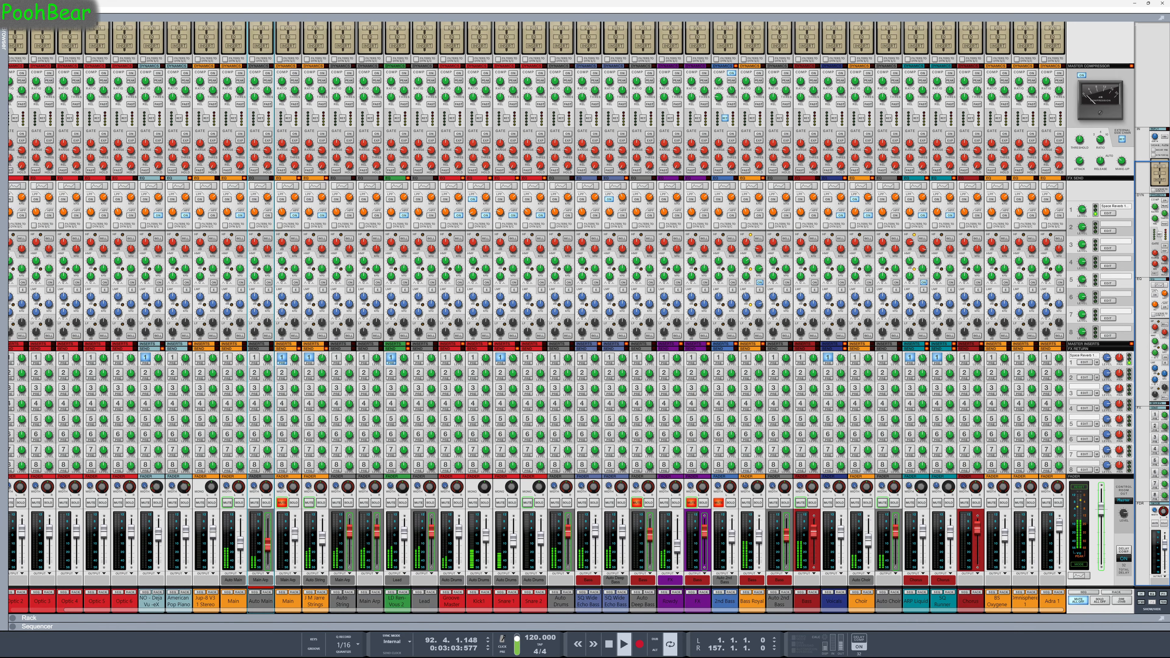
Export the Auto Main mix channel's device remote info as Mix Channel Remote Info.txt and look through the text file.
key(F6)
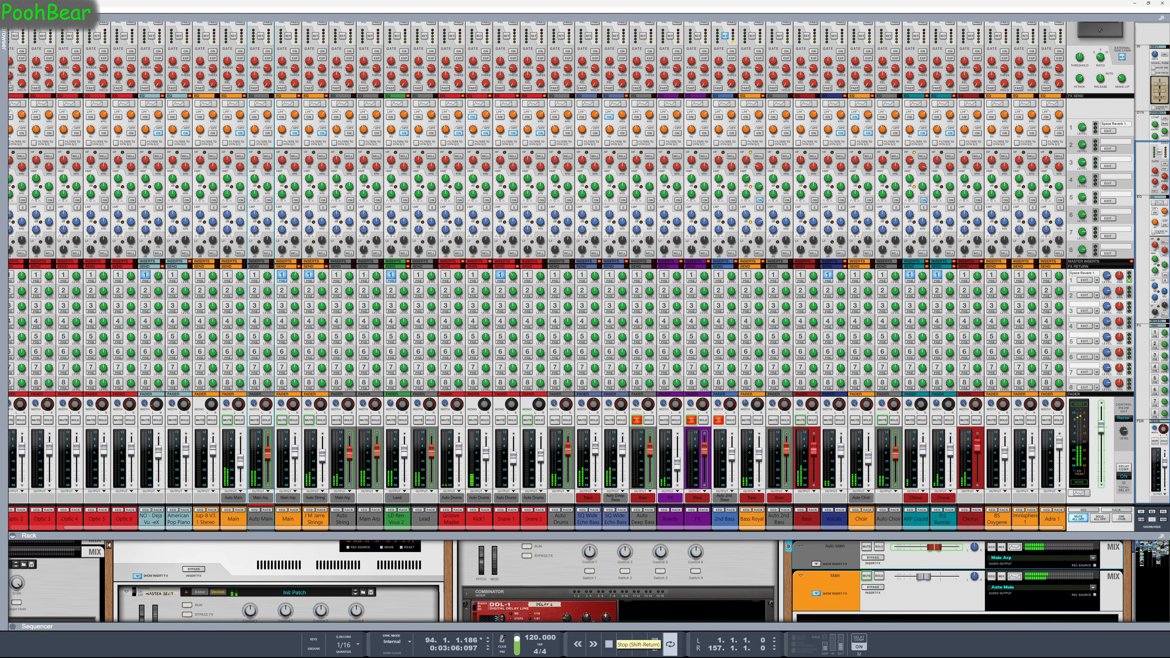
click(829, 555)
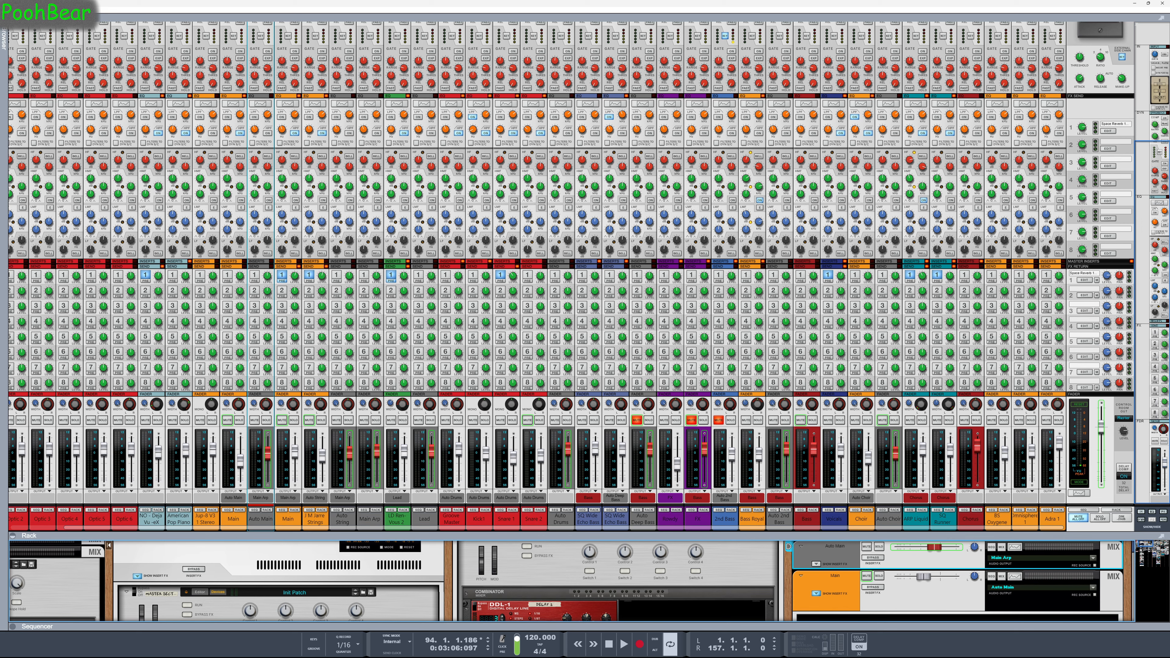
click(6, 11)
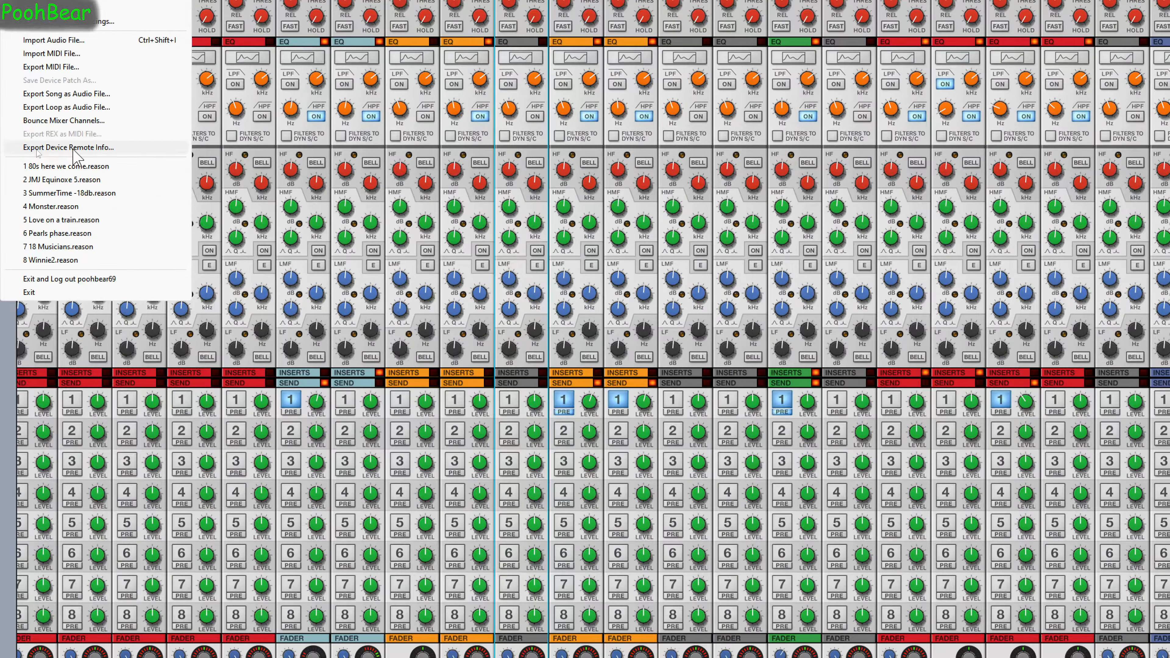
click(37, 149)
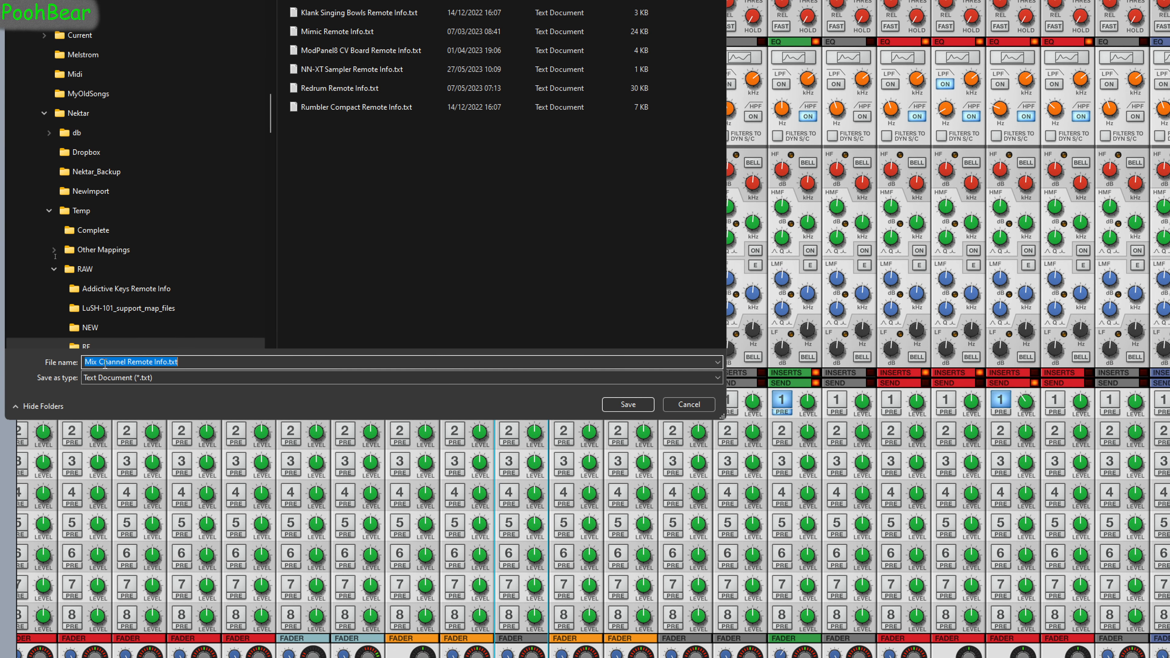
click(630, 405)
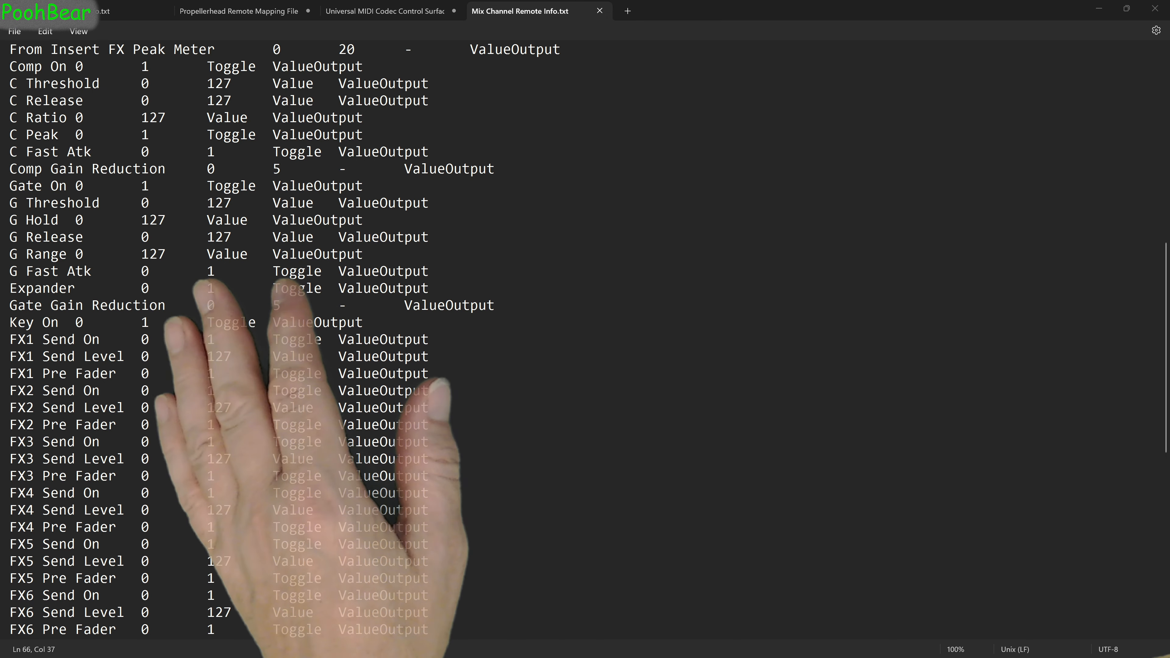
scroll(322, 341, down, 10)
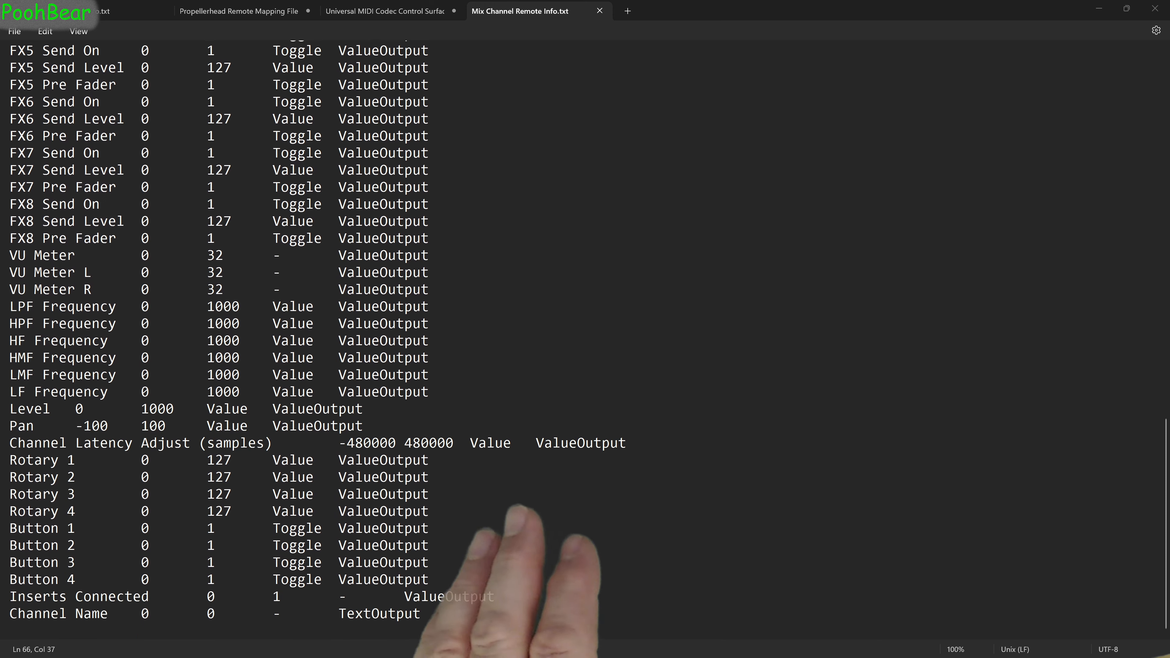
scroll(322, 341, up, 20)
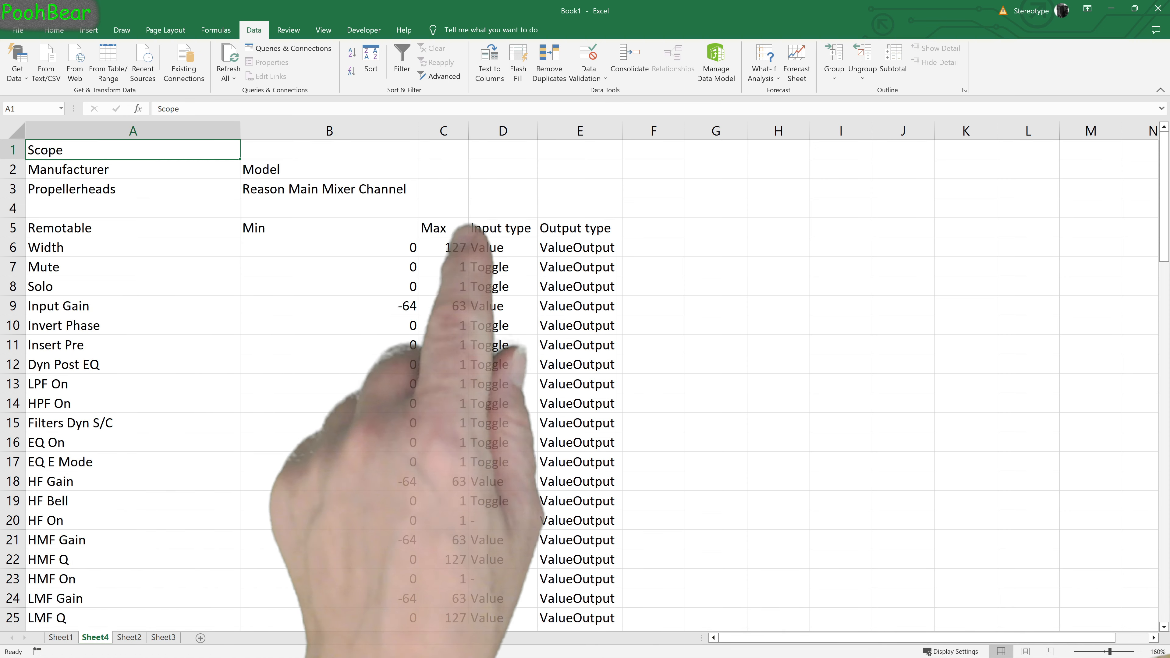
Switch to Excel and examine the Value, Toggle and dash input types across the Reason Main Mixer Channel remotables list.
click(498, 249)
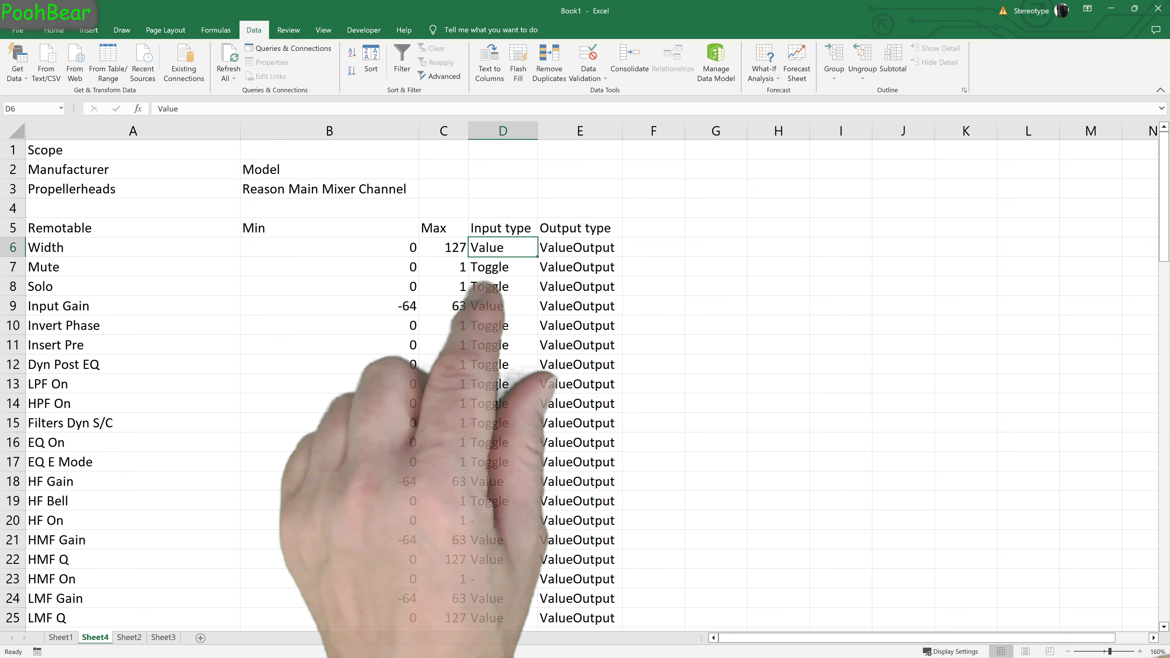
drag(497, 267, 497, 286)
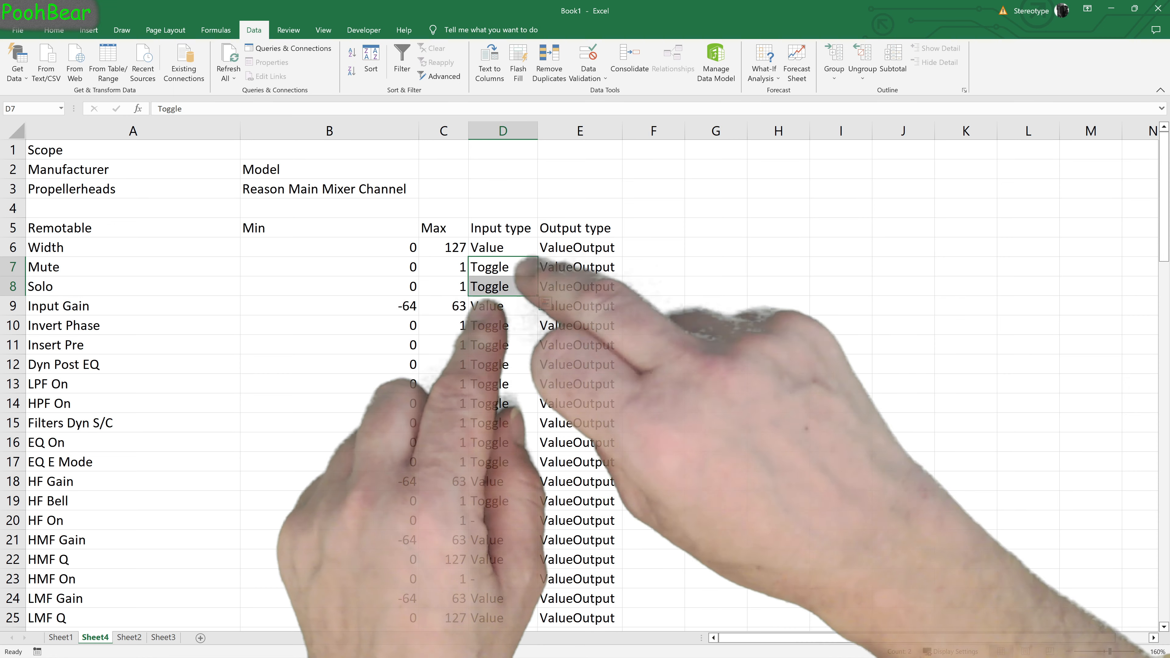
click(502, 325)
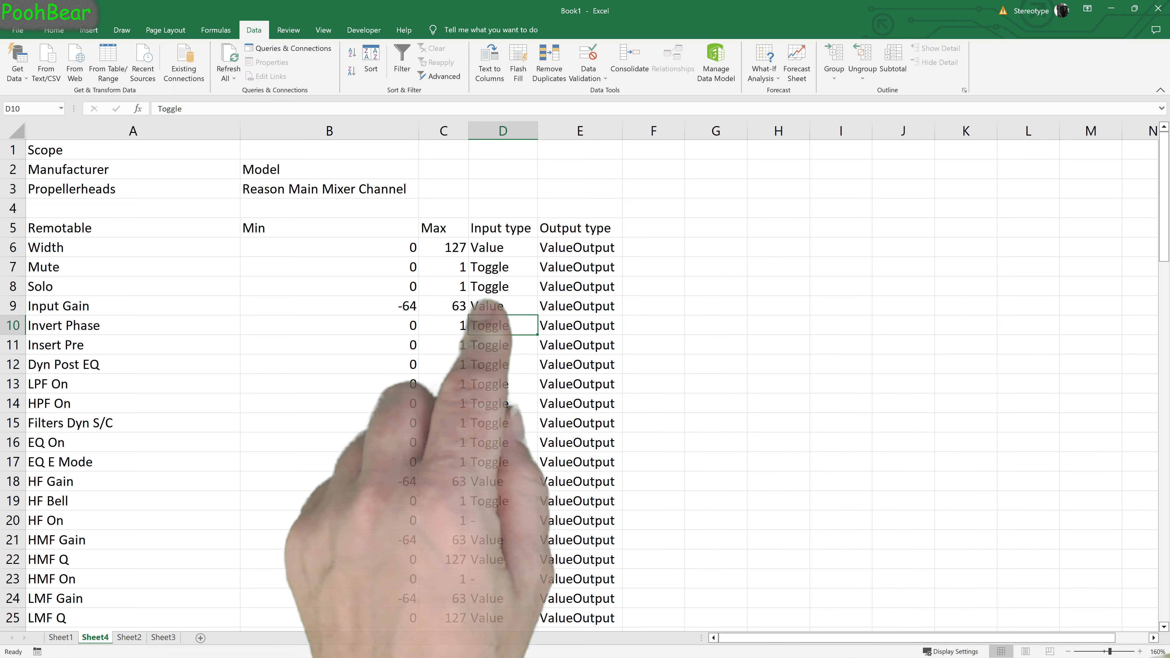
scroll(503, 326, down, 1)
scroll(502, 325, down, 4)
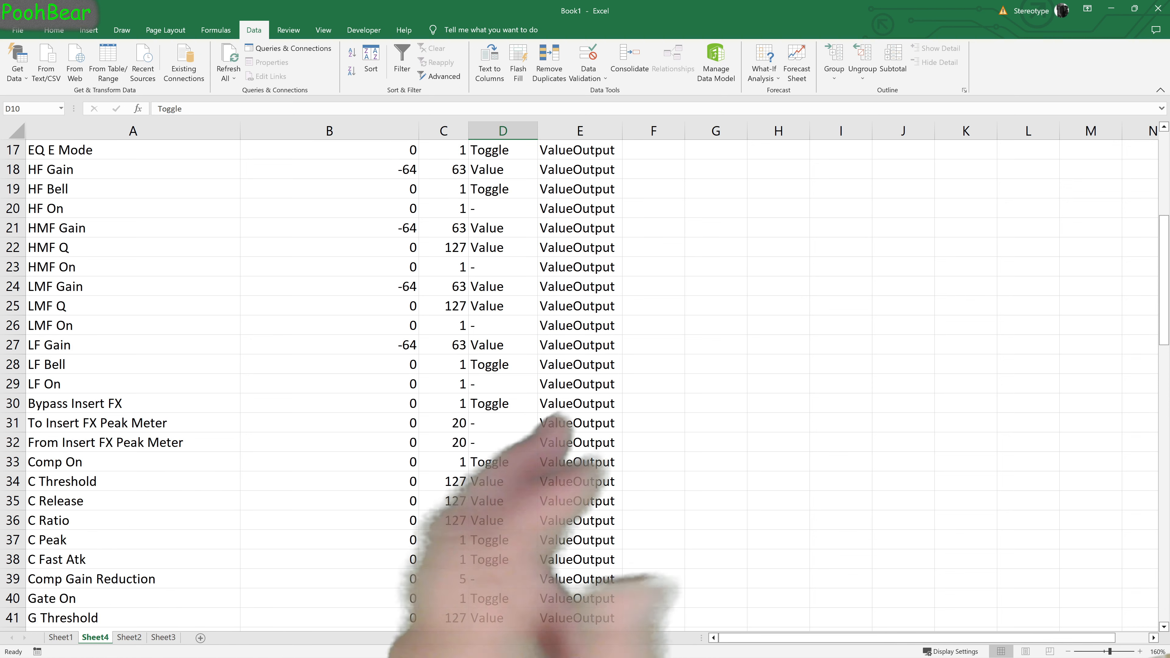
scroll(580, 382, down, 2)
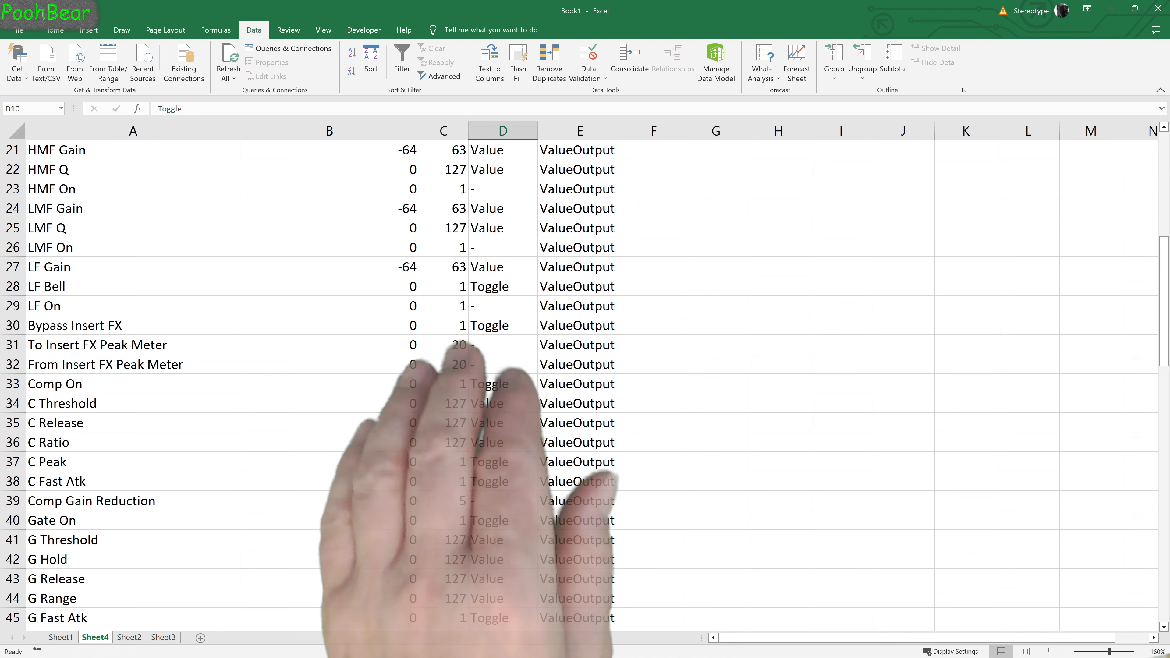
scroll(580, 382, down, 2)
scroll(581, 383, down, 2)
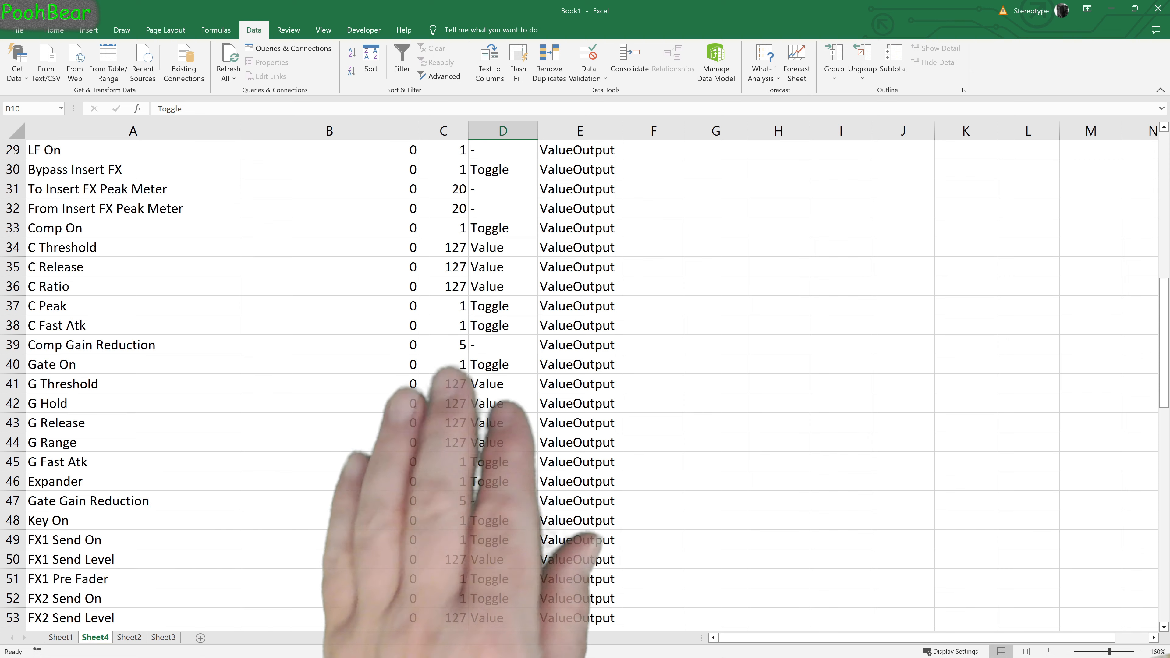
scroll(580, 382, down, 4)
scroll(580, 382, down, 12)
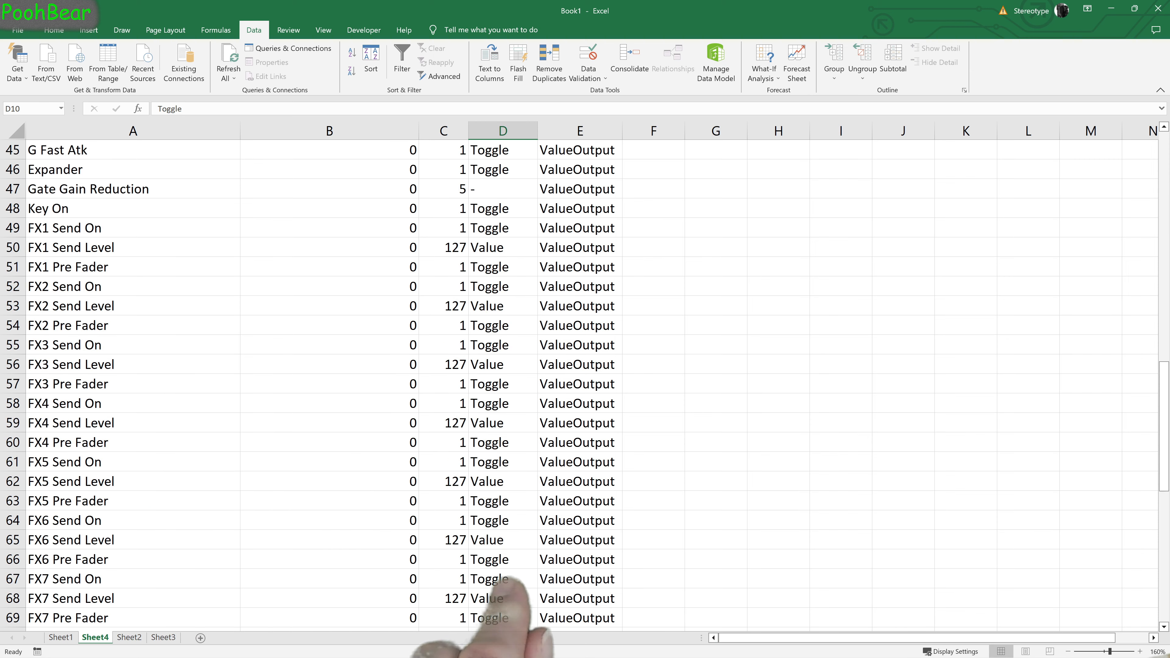
scroll(581, 383, down, 6)
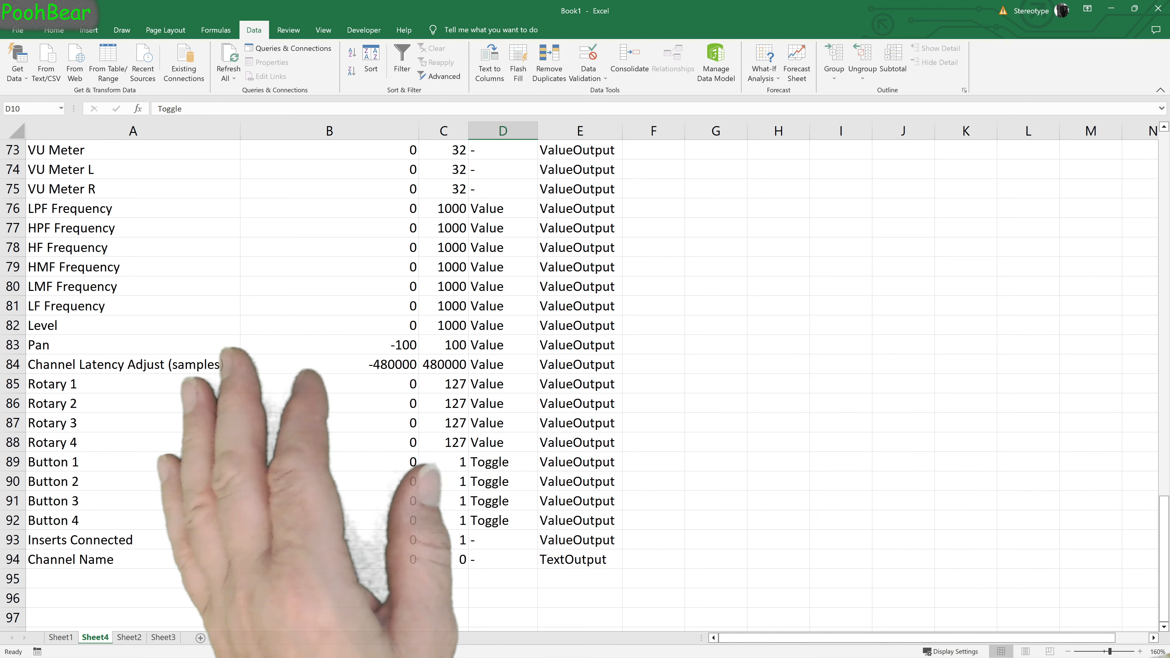
scroll(584, 383, up, 20)
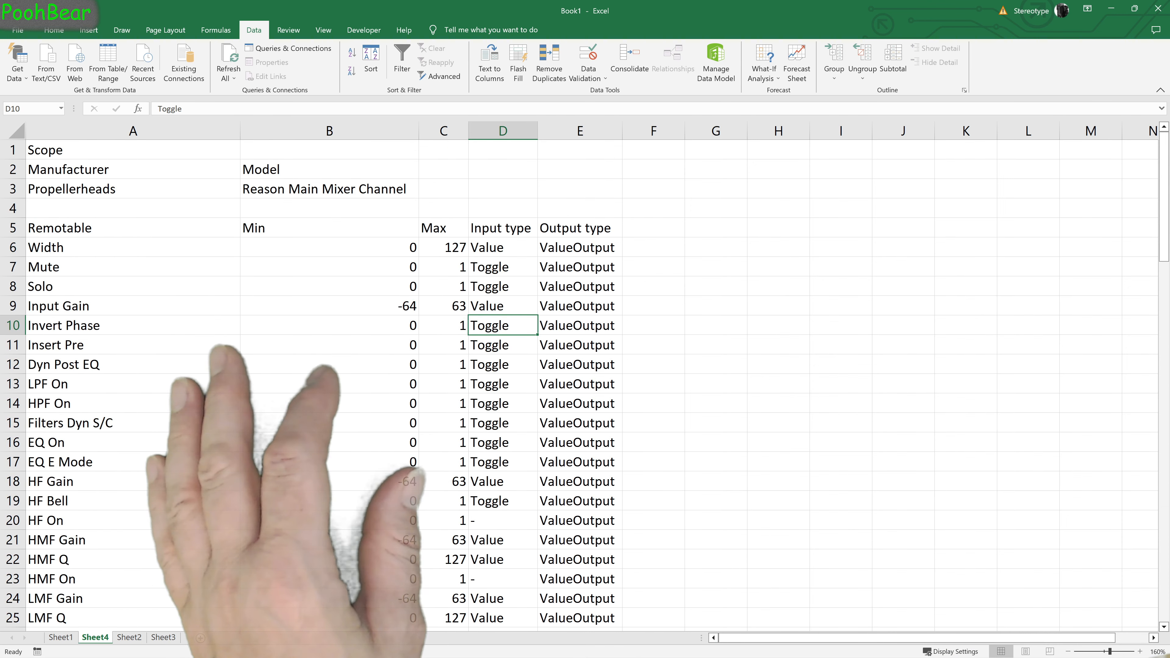
Sort the remotable rows by input type and look through the output-only, Toggle and Value groups.
click(132, 248)
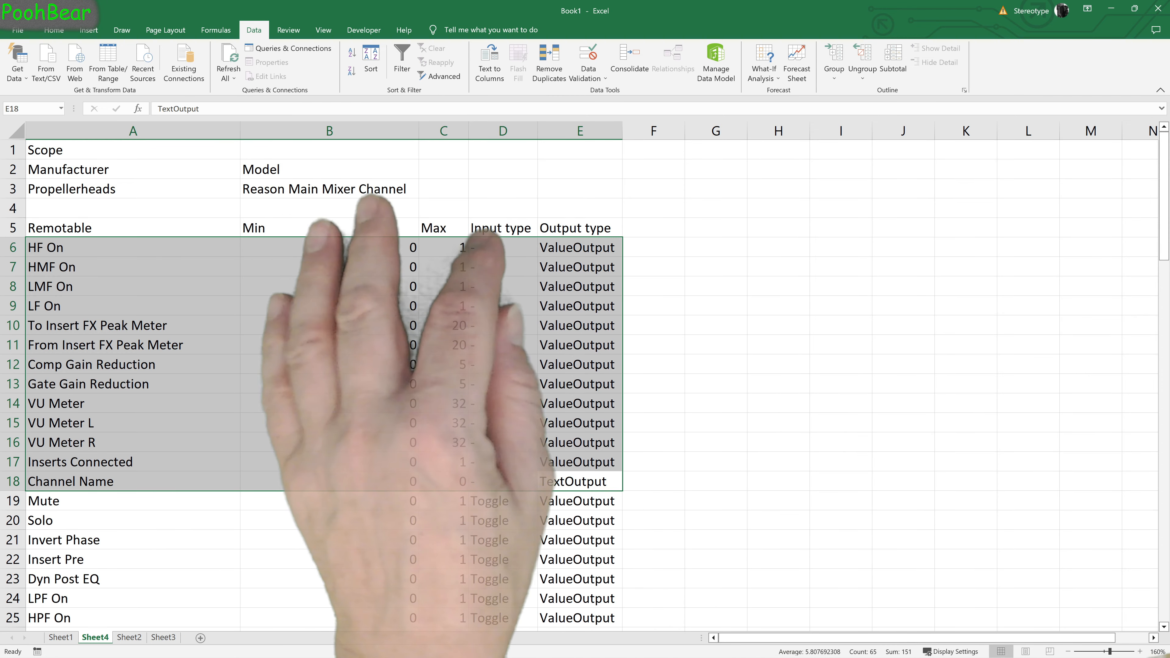
scroll(322, 383, down, 5)
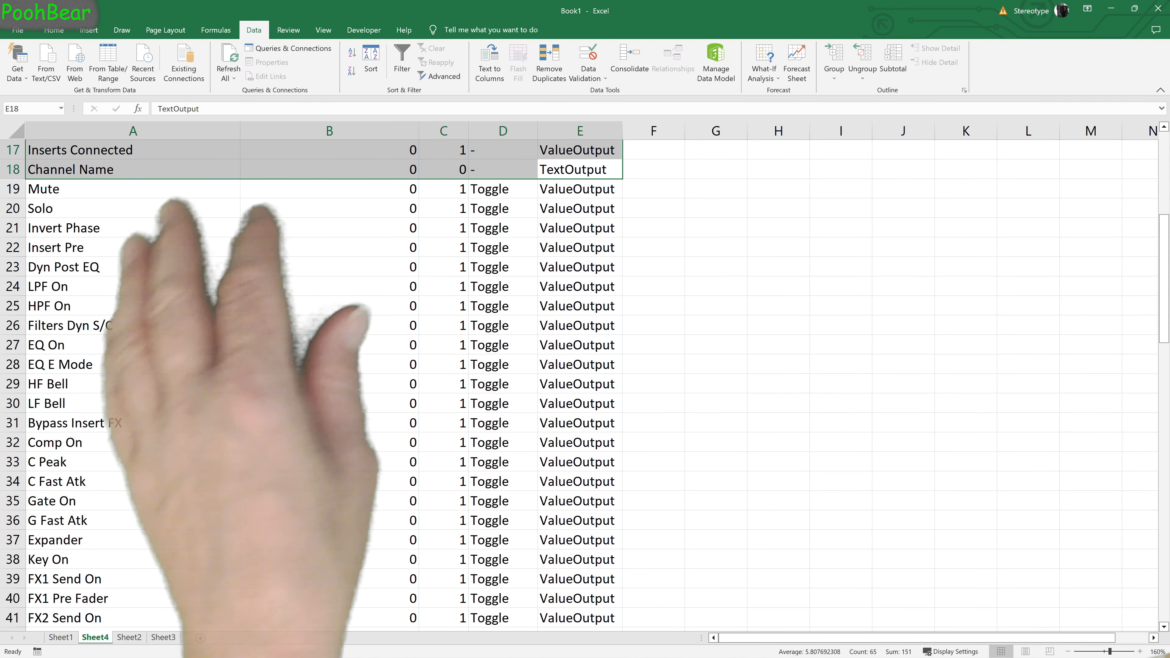
scroll(322, 383, down, 4)
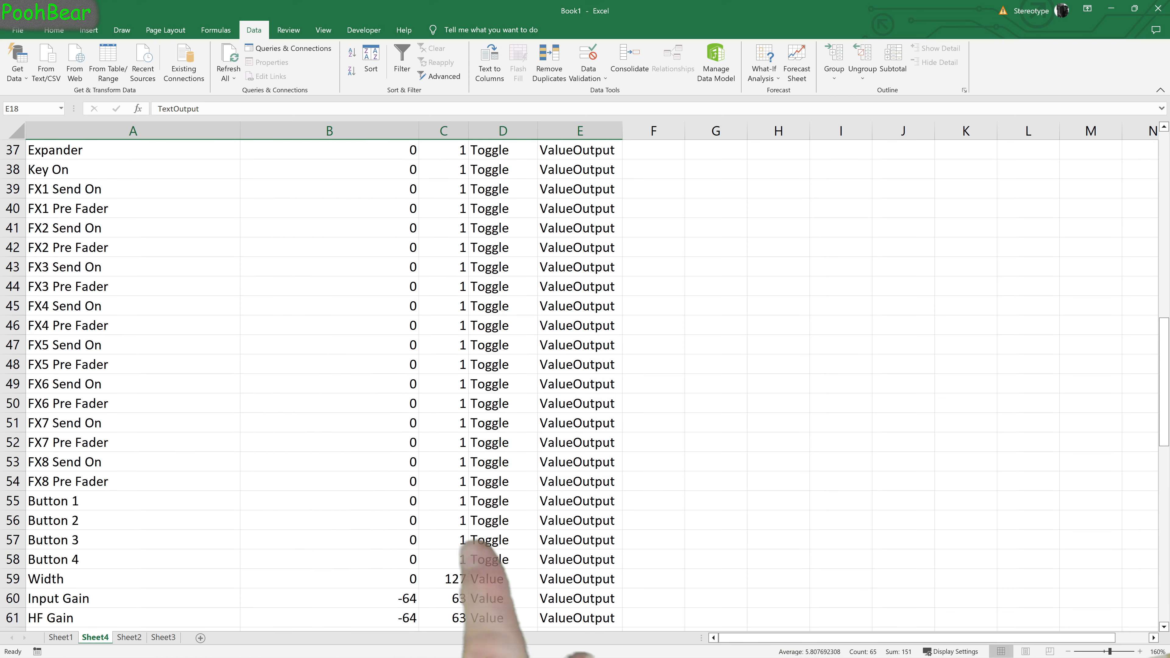
scroll(323, 382, down, 5)
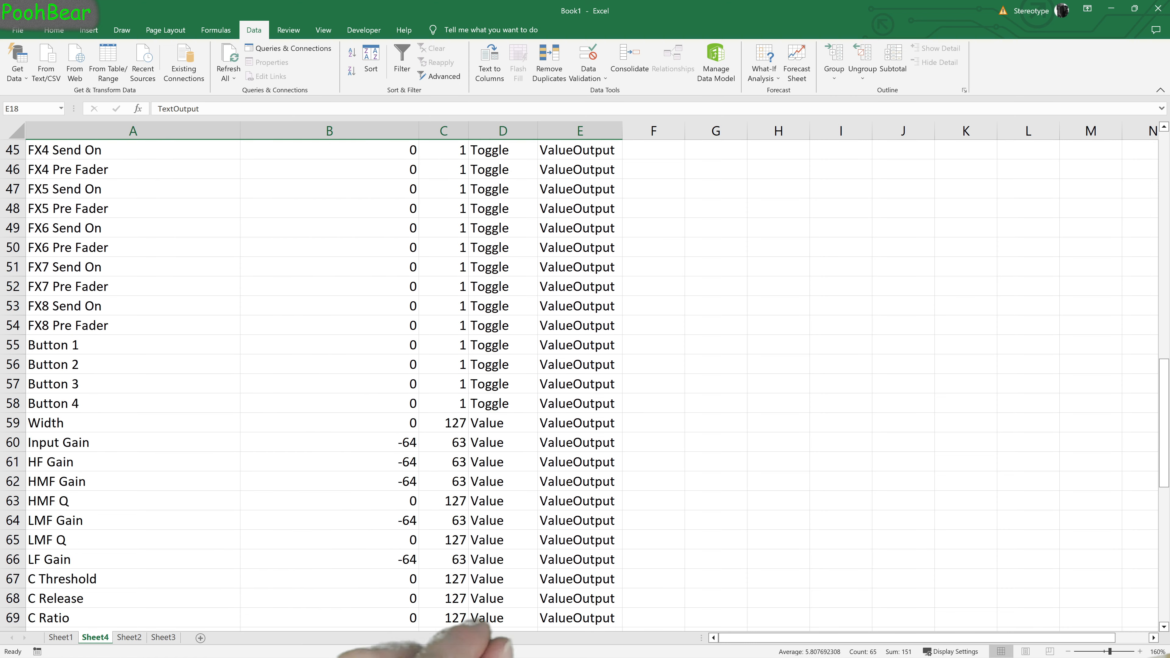
scroll(323, 383, down, 3)
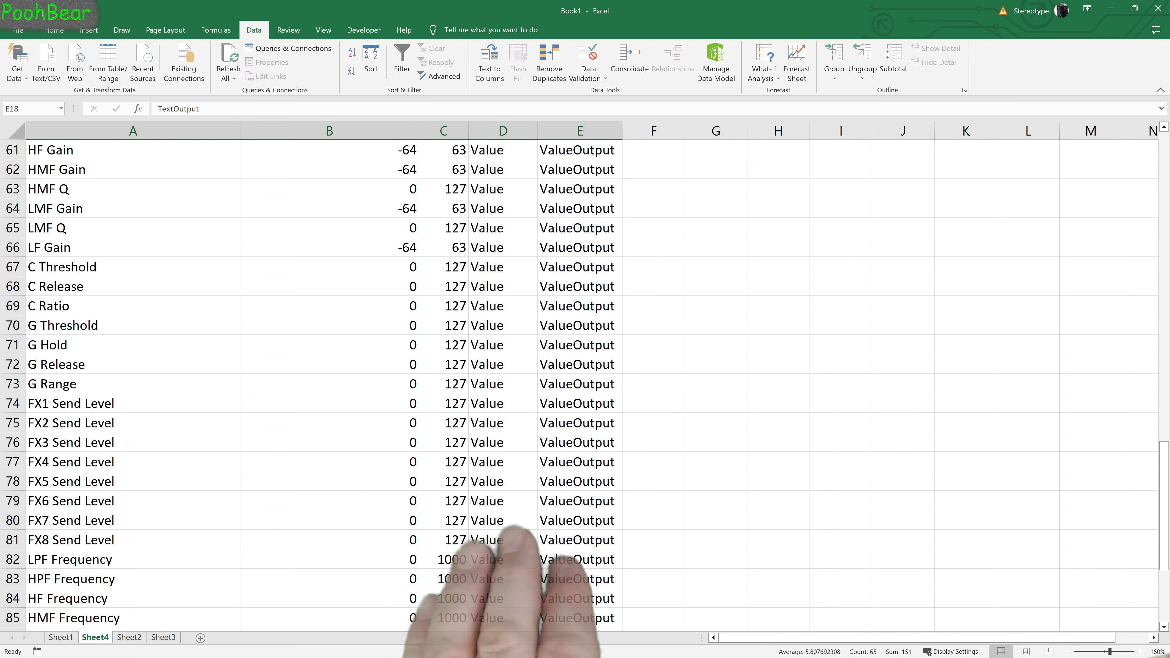
scroll(323, 382, down, 3)
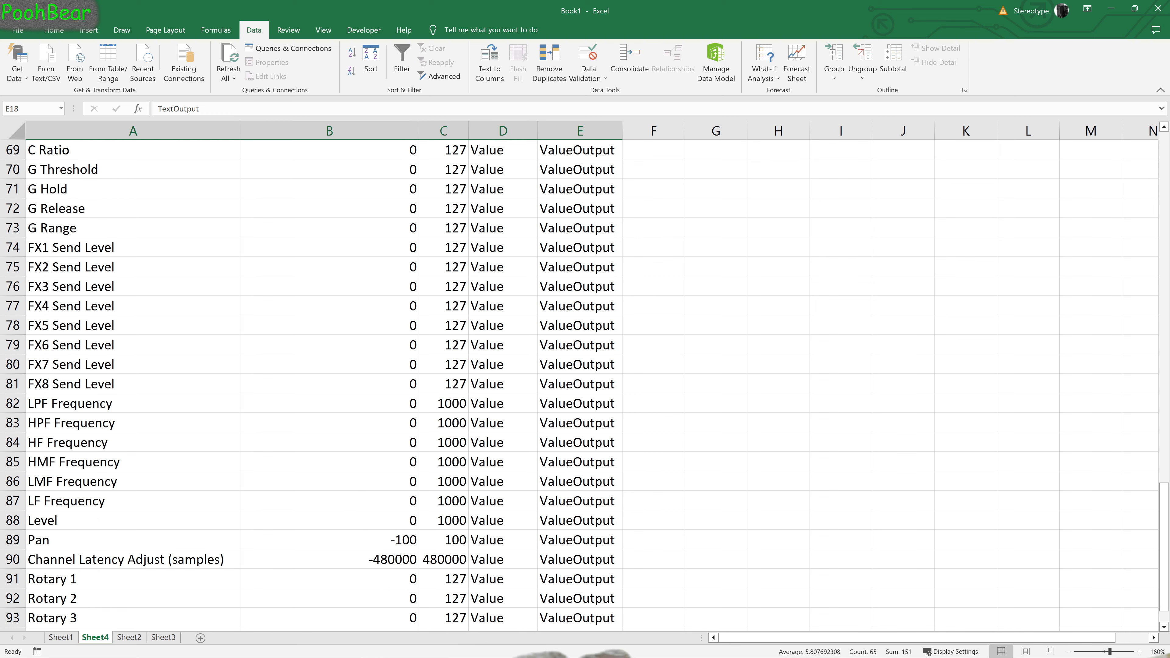
scroll(322, 383, down, 2)
scroll(322, 382, up, 3)
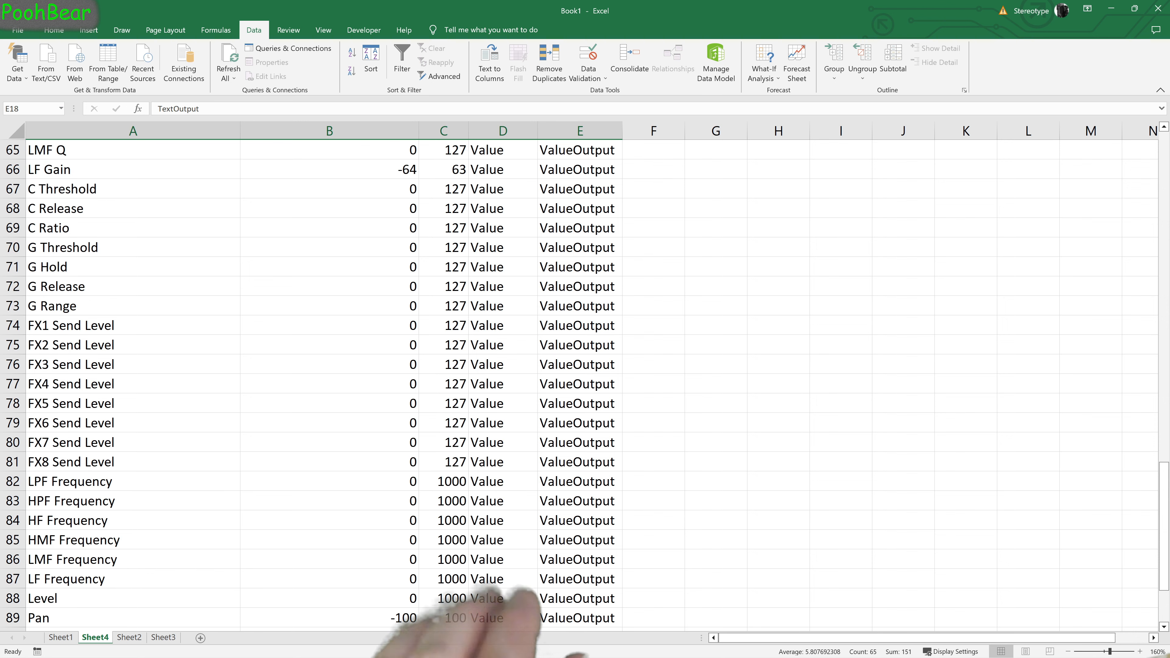
scroll(322, 382, down, 3)
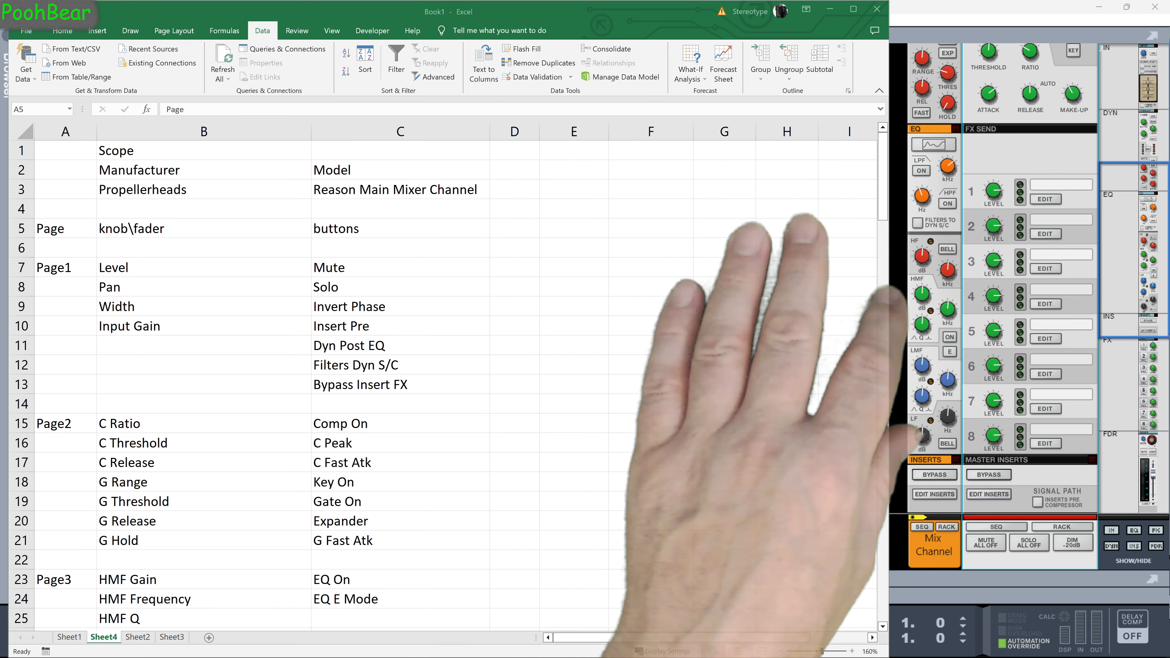
Compare the mixer channel strip's sections in Reason with the sheet's page-by-page plan of knobs, faders and buttons.
scroll(1003, 278, up, 7)
scroll(1003, 278, down, 6)
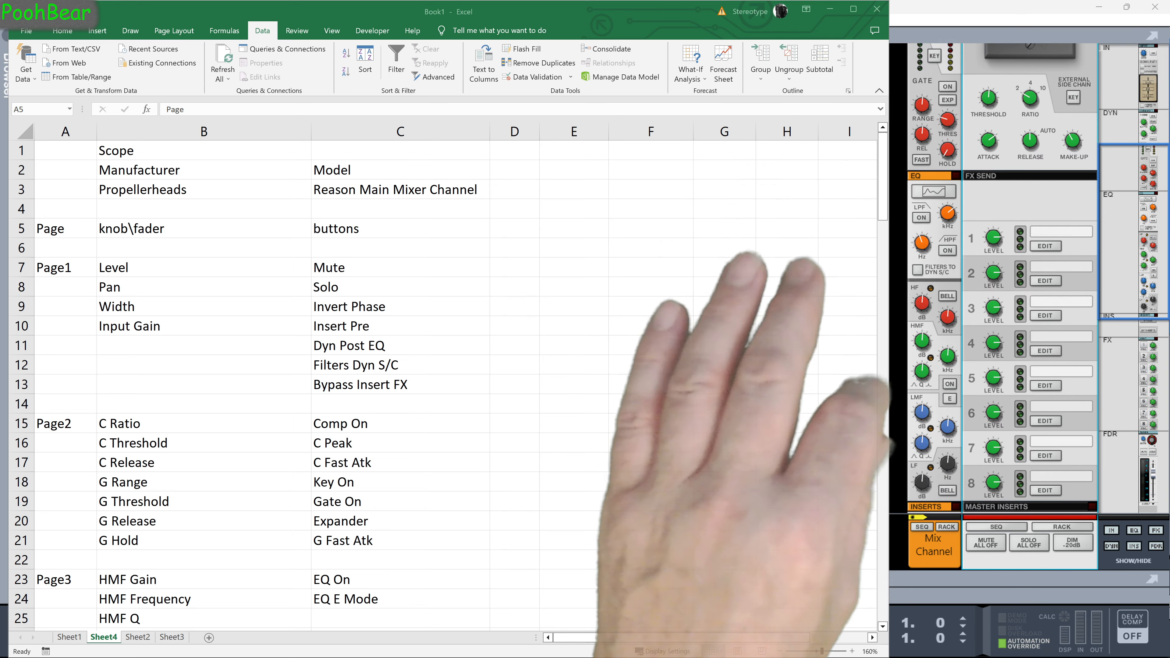
scroll(1003, 278, down, 7)
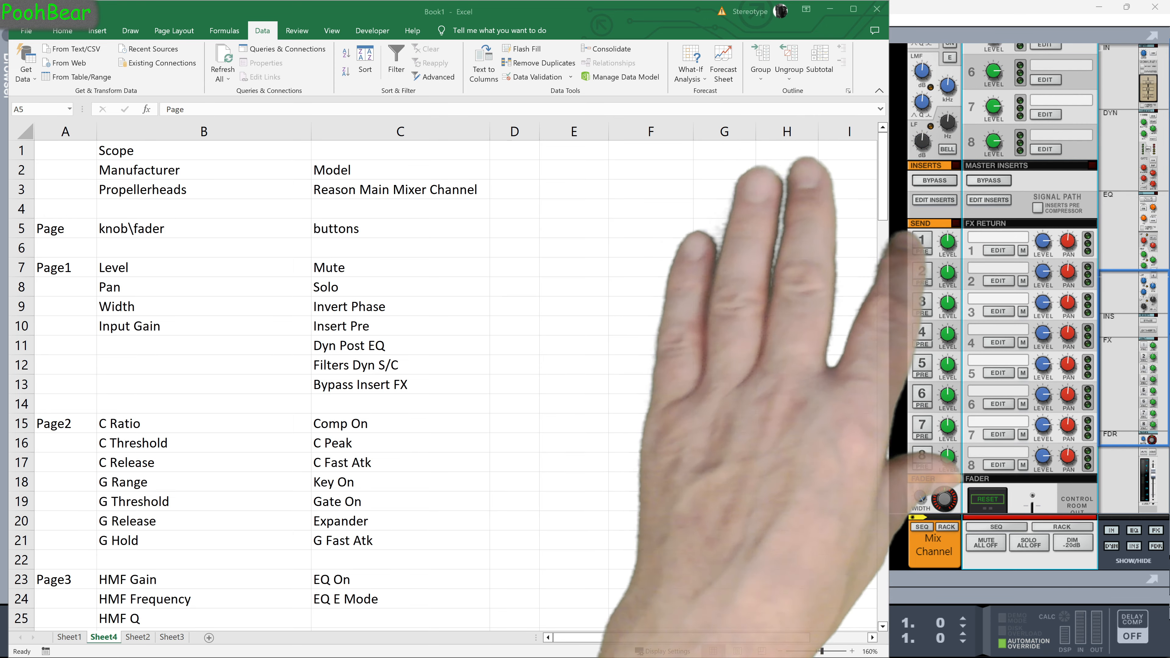
scroll(1003, 278, up, 6)
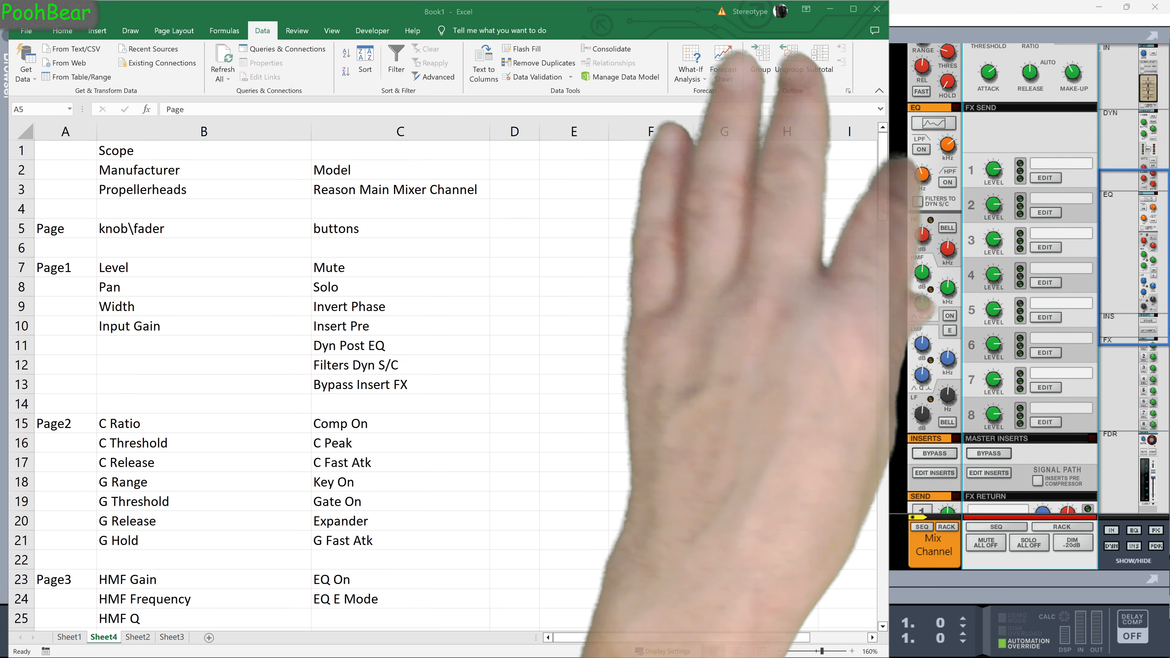
scroll(1003, 279, up, 7)
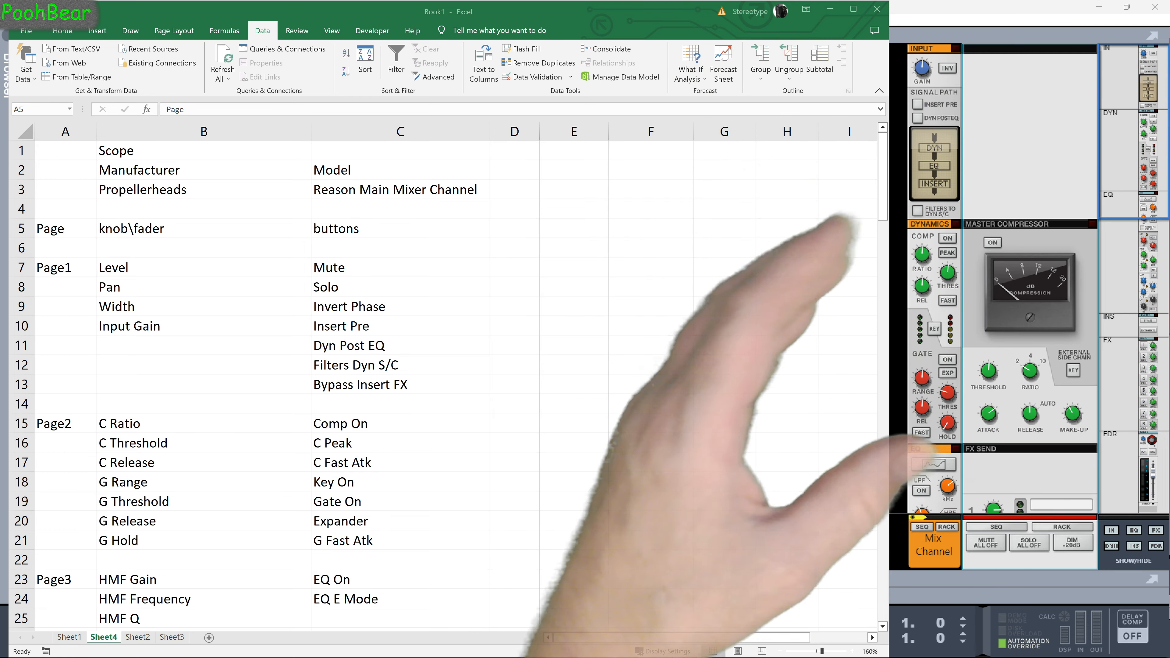
scroll(1003, 279, down, 14)
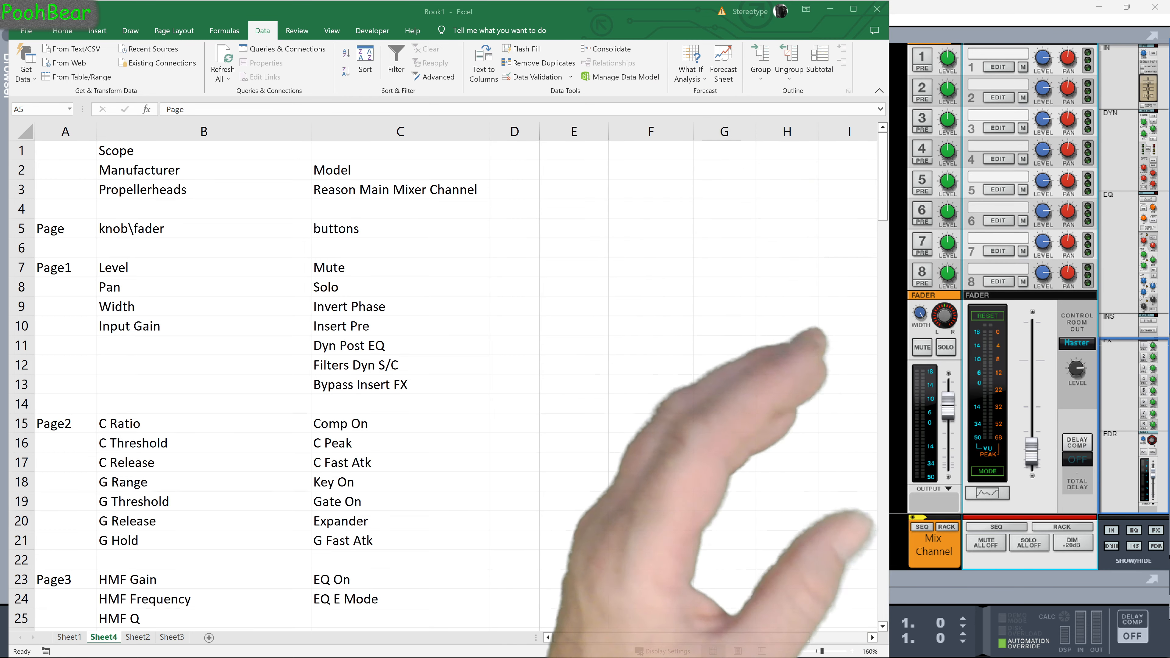
scroll(1003, 278, up, 9)
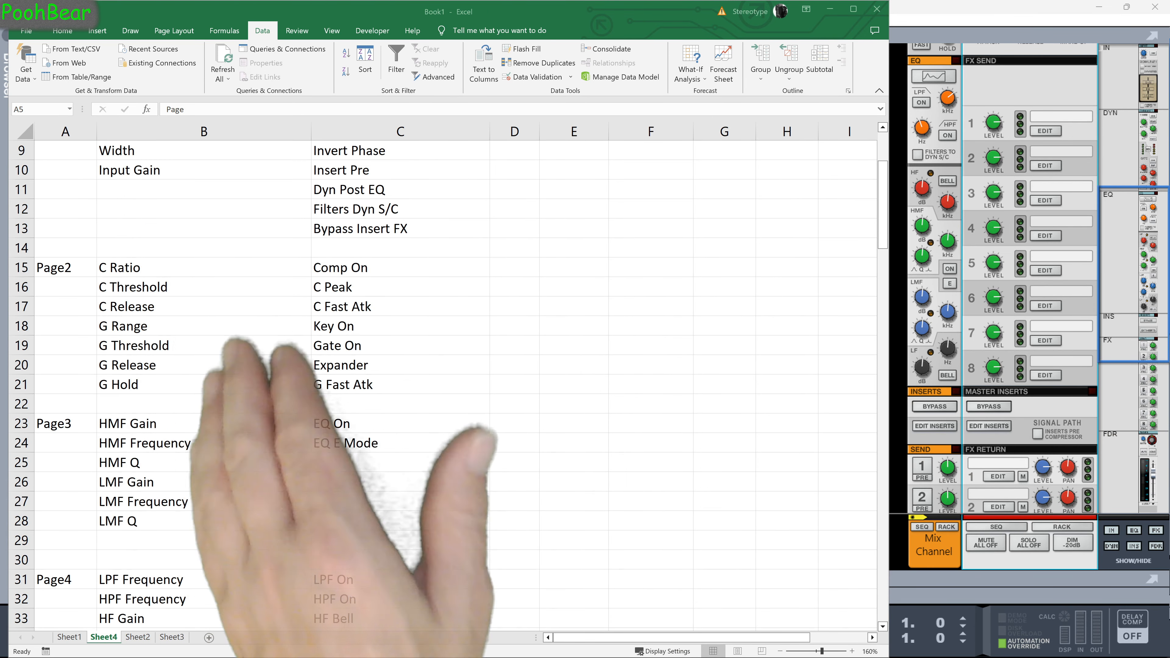
scroll(442, 382, down, 2)
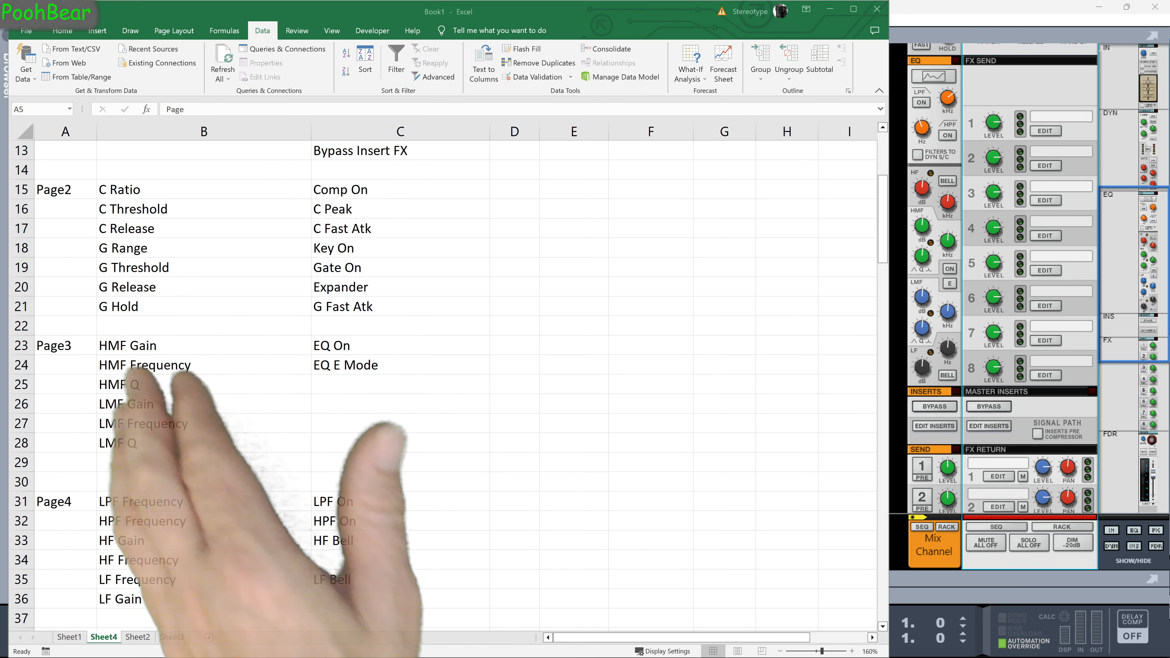
Examine how the mixer channel's knobs, faders and buttons are divided across Page1 to Page6 of the sheet.
scroll(442, 382, down, 2)
scroll(442, 383, down, 4)
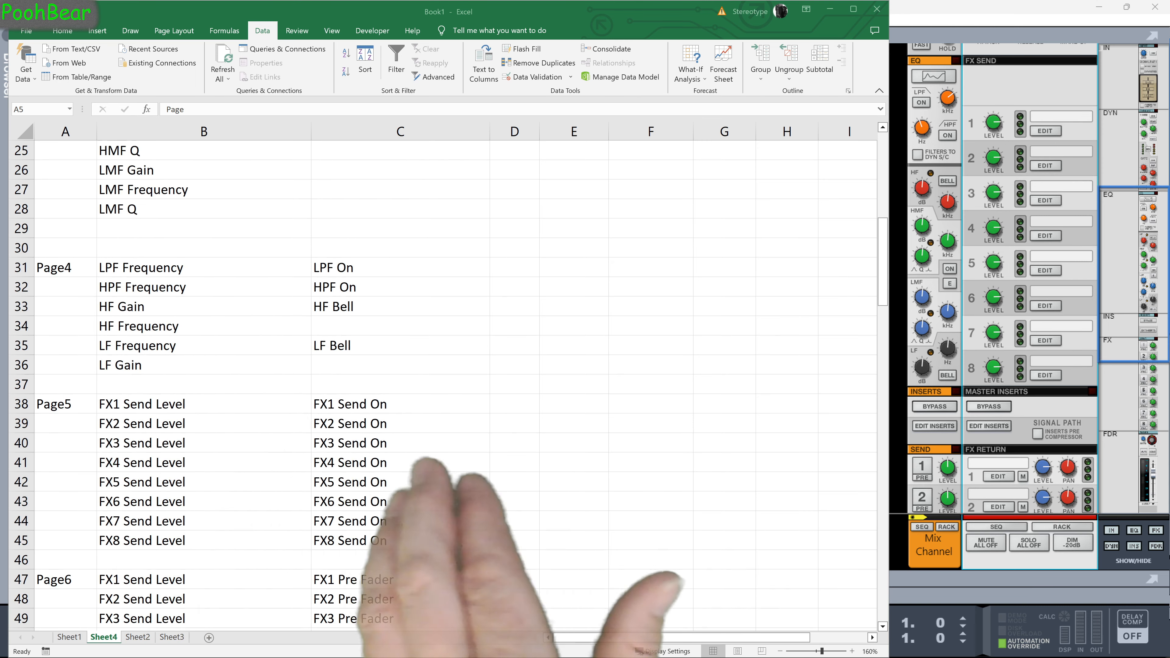
scroll(442, 383, down, 4)
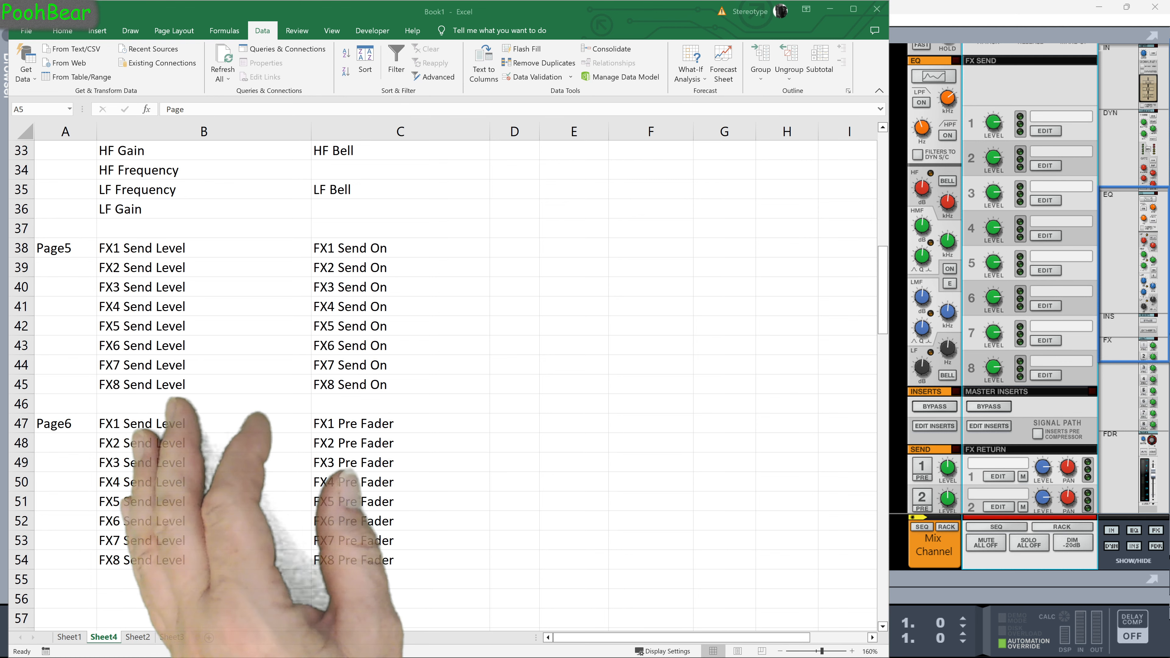
scroll(443, 383, up, 3)
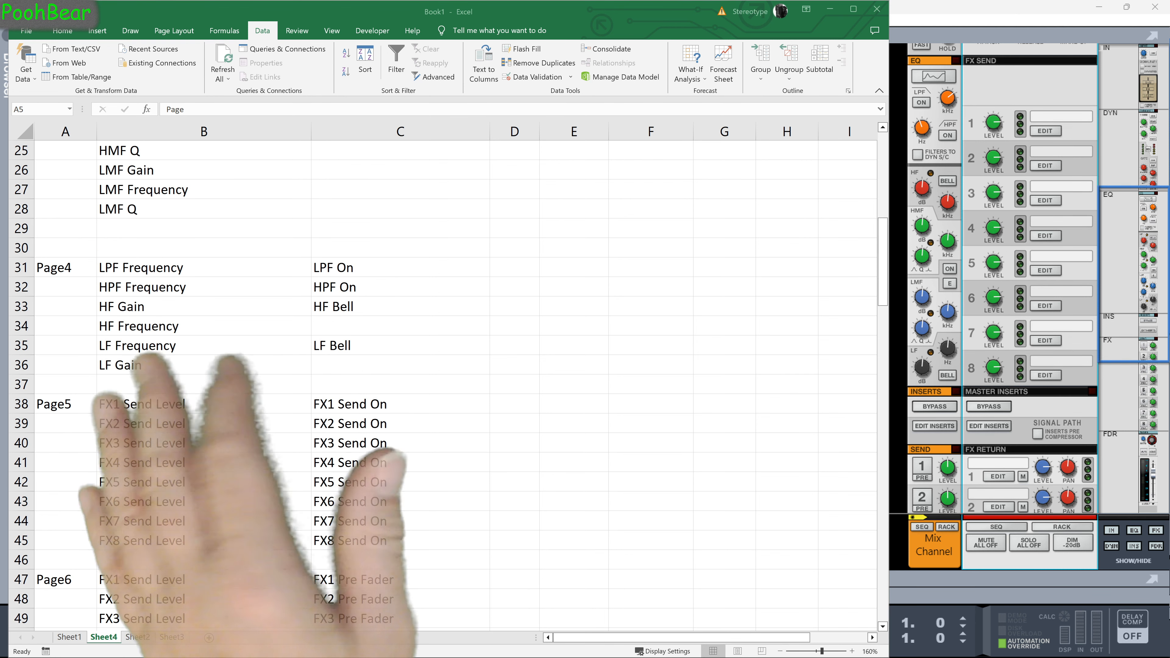
scroll(442, 383, up, 2)
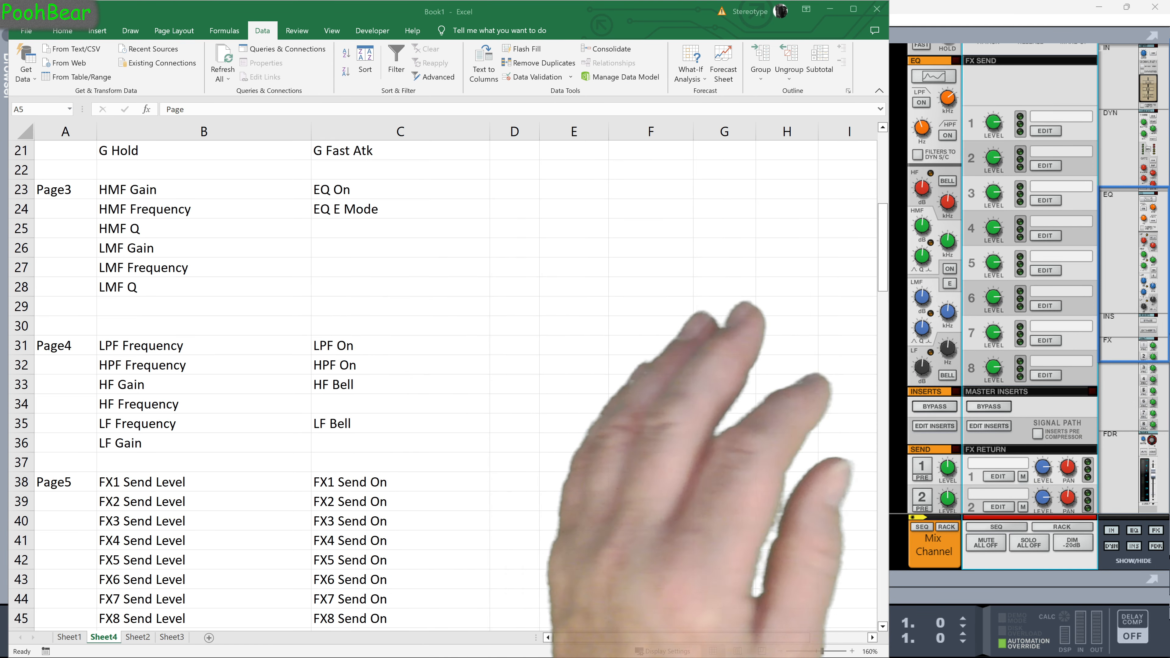
scroll(442, 382, up, 2)
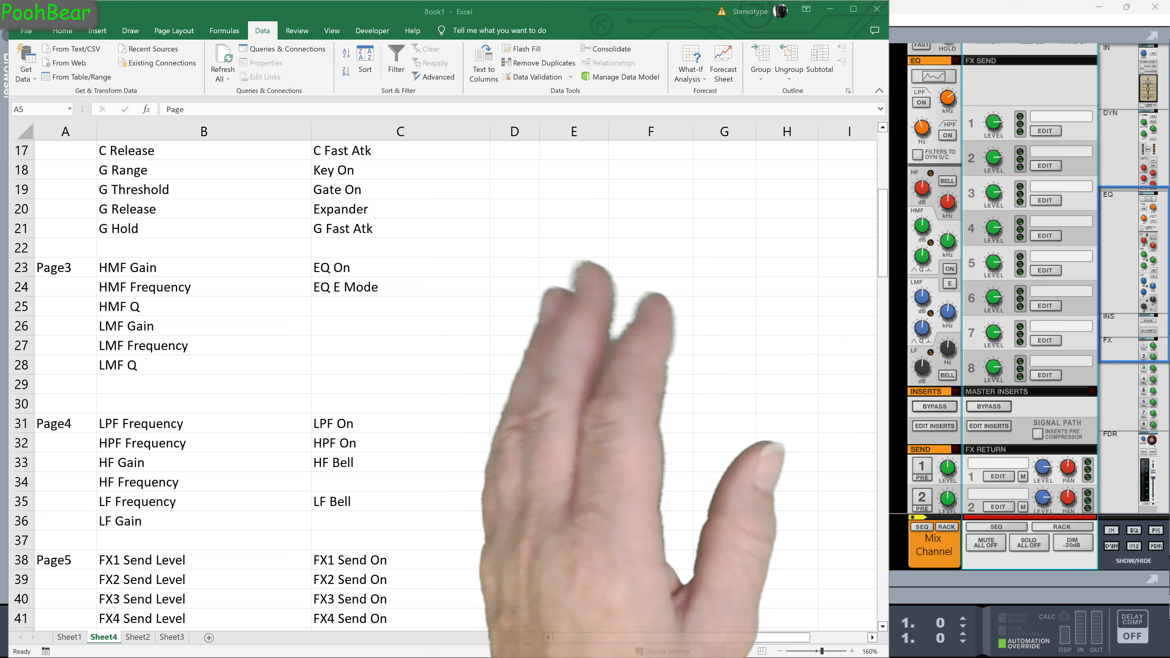
scroll(442, 382, up, 4)
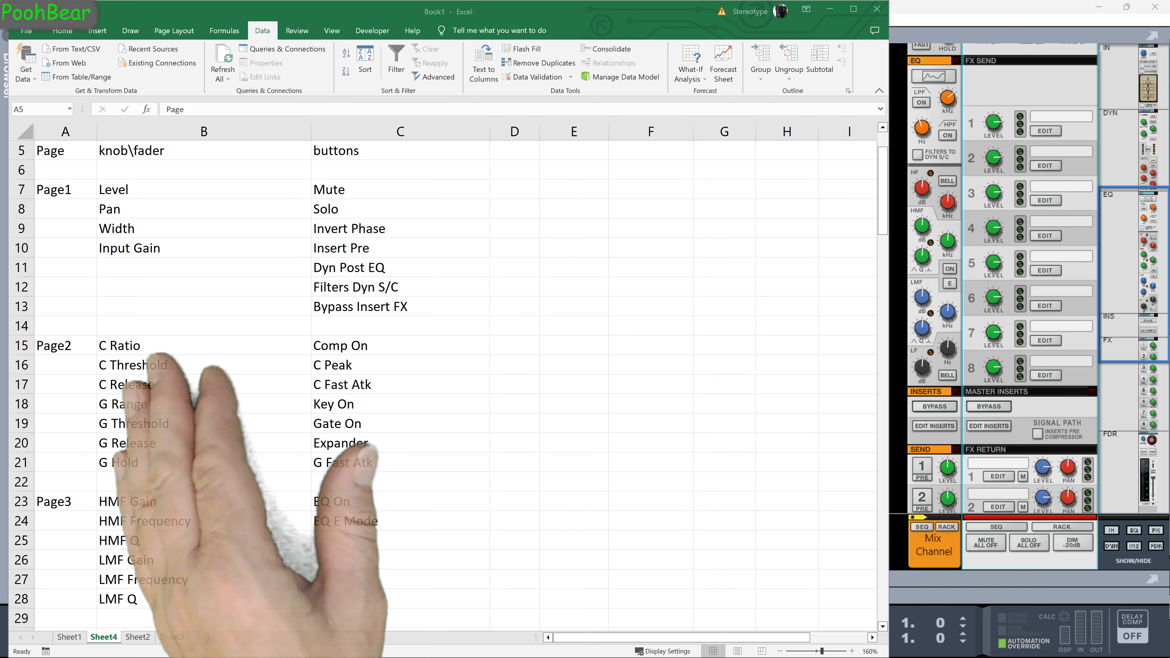
scroll(1030, 278, up, 4)
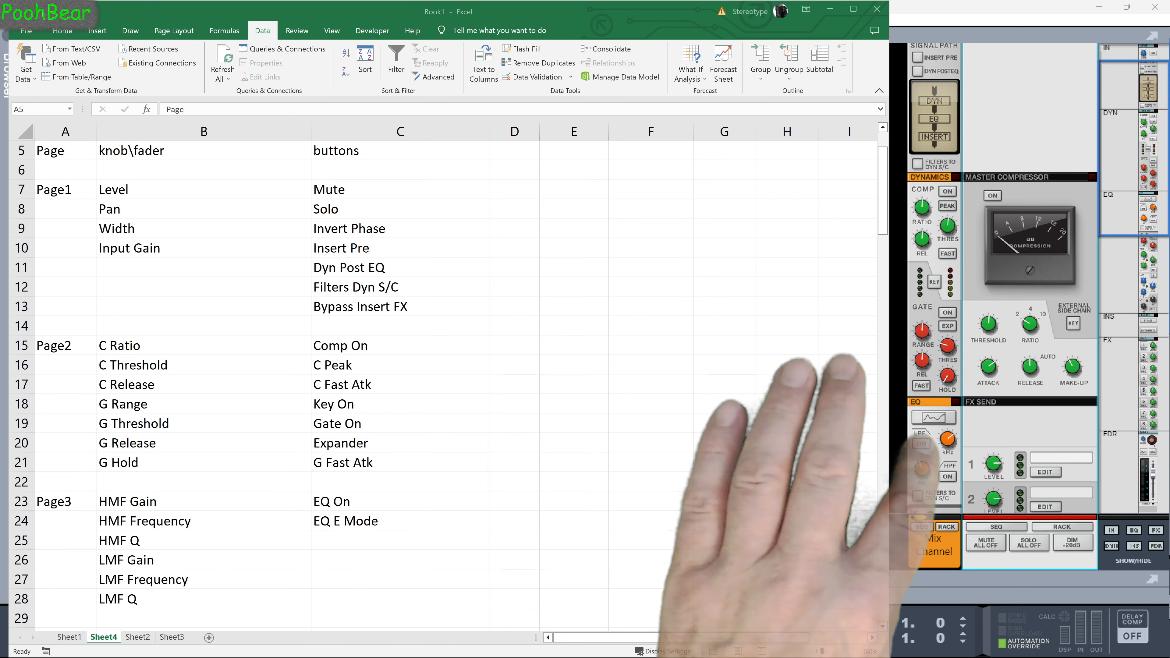
scroll(1003, 278, down, 4)
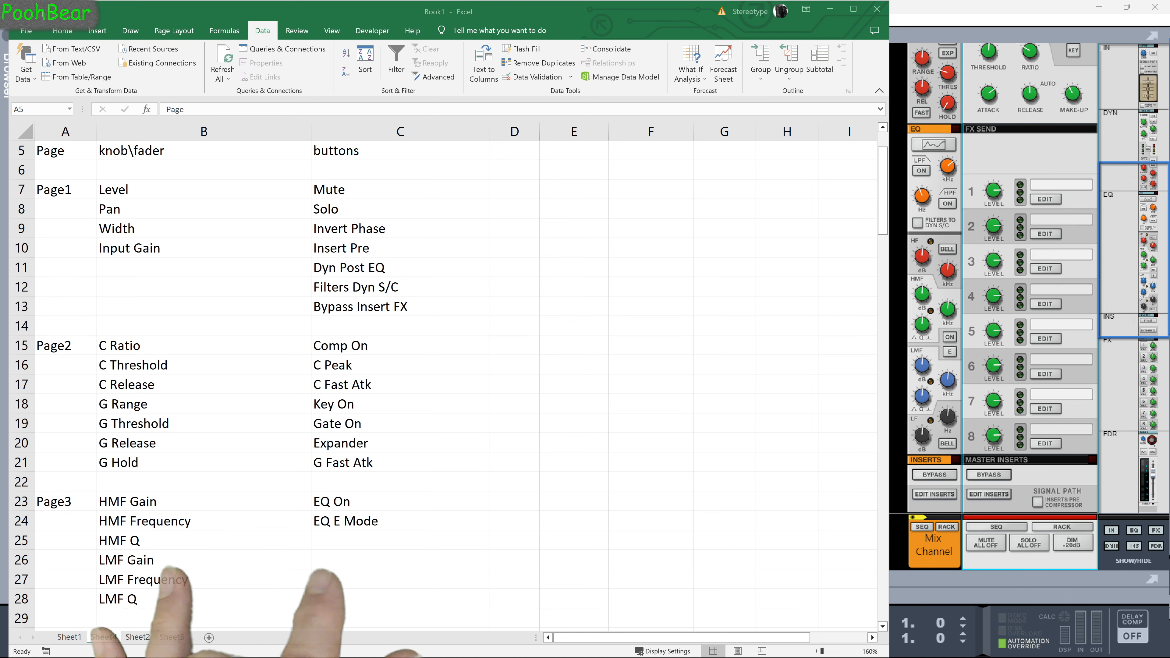
scroll(442, 382, down, 4)
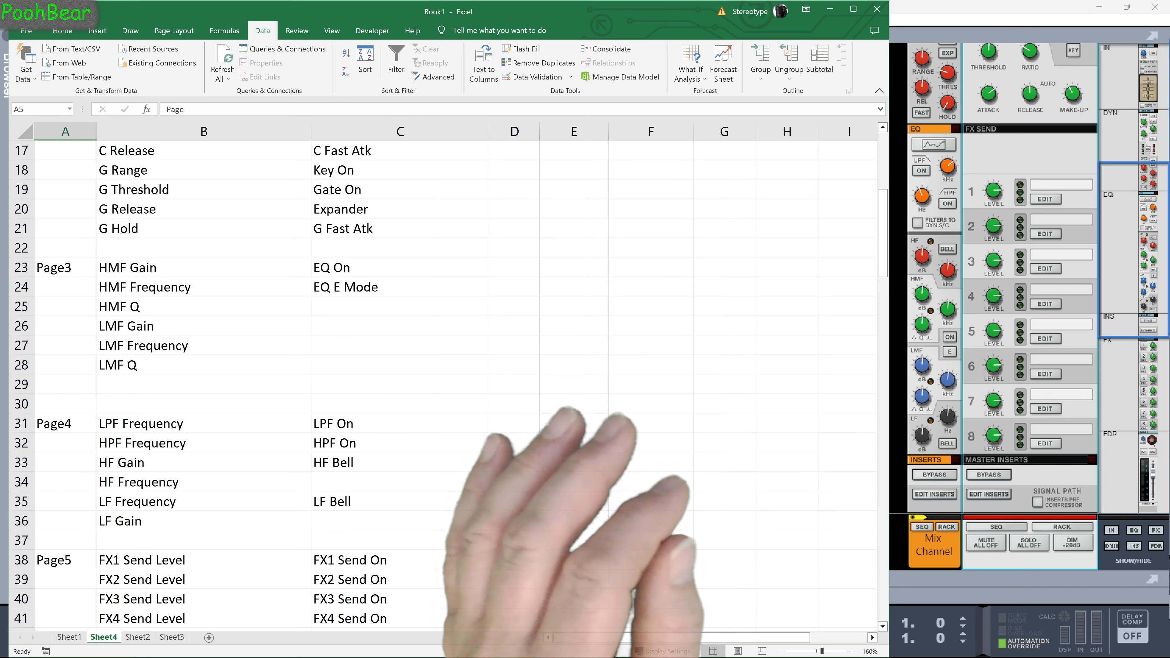
scroll(442, 382, up, 4)
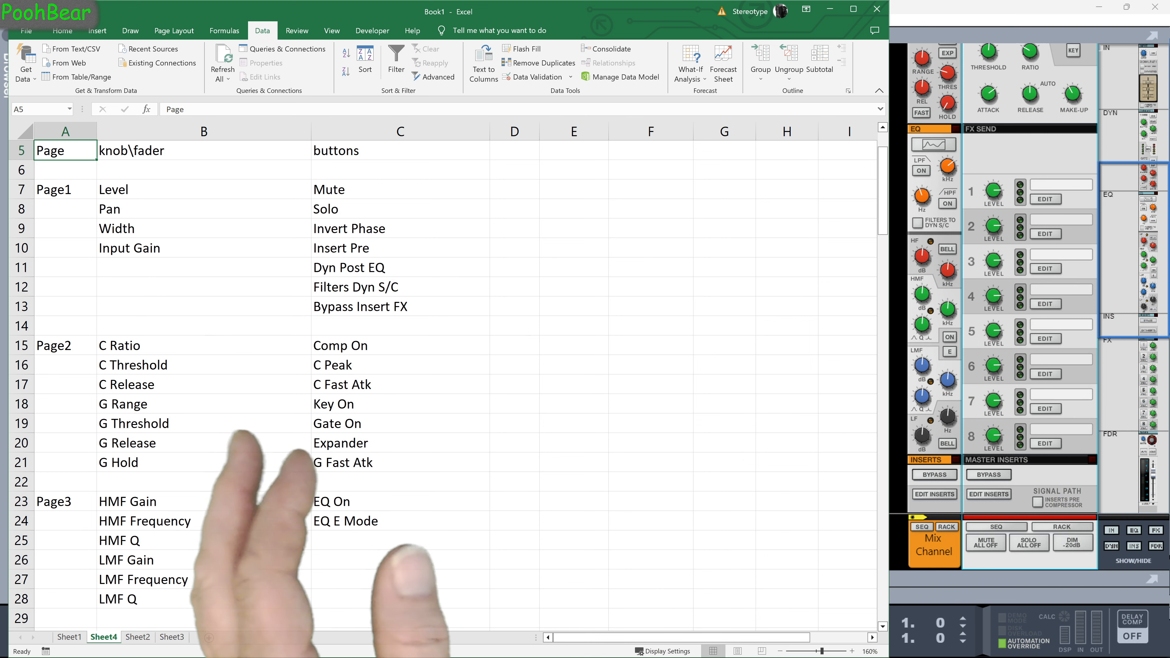
scroll(442, 382, down, 4)
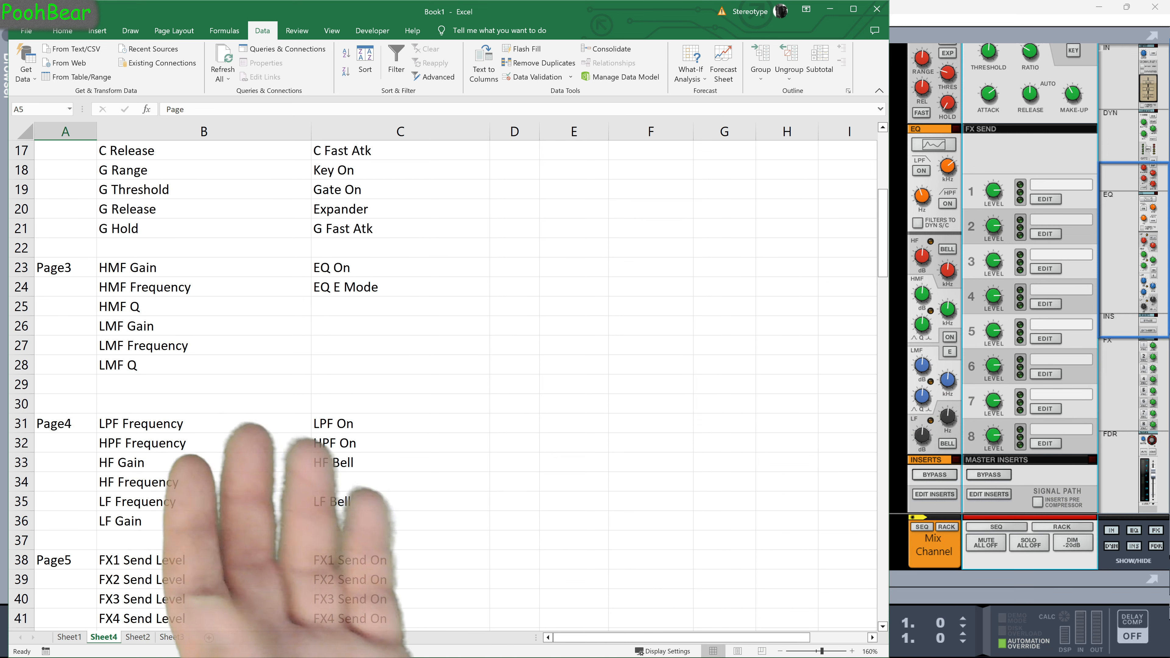
scroll(442, 382, down, 3)
scroll(442, 382, up, 4)
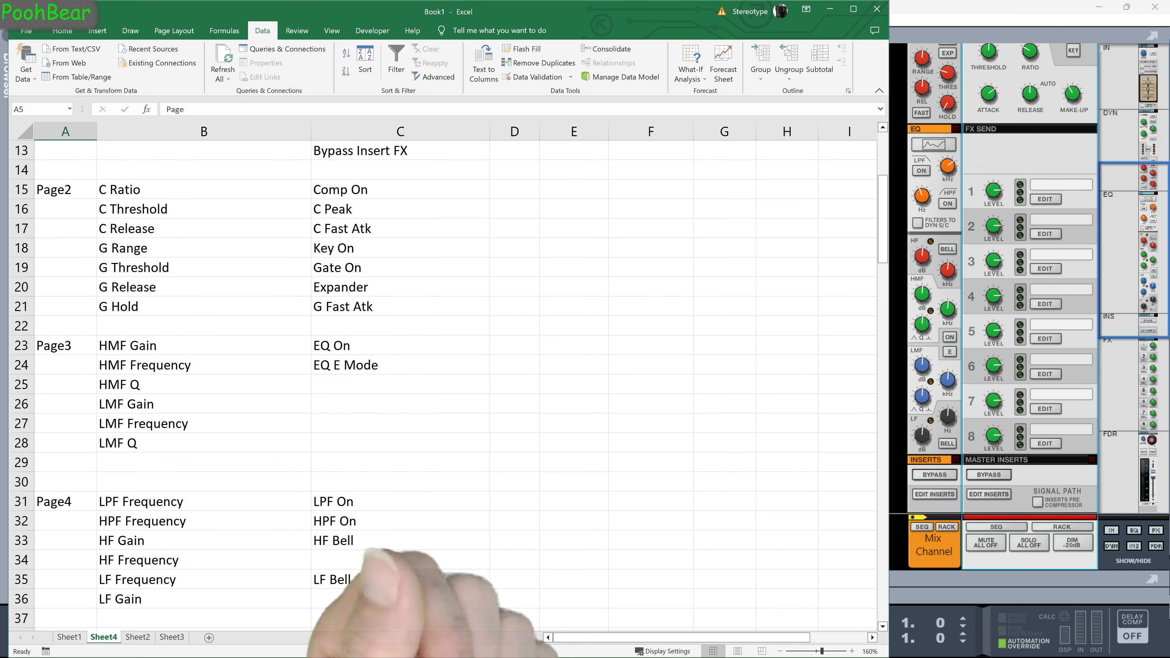
scroll(442, 383, up, 4)
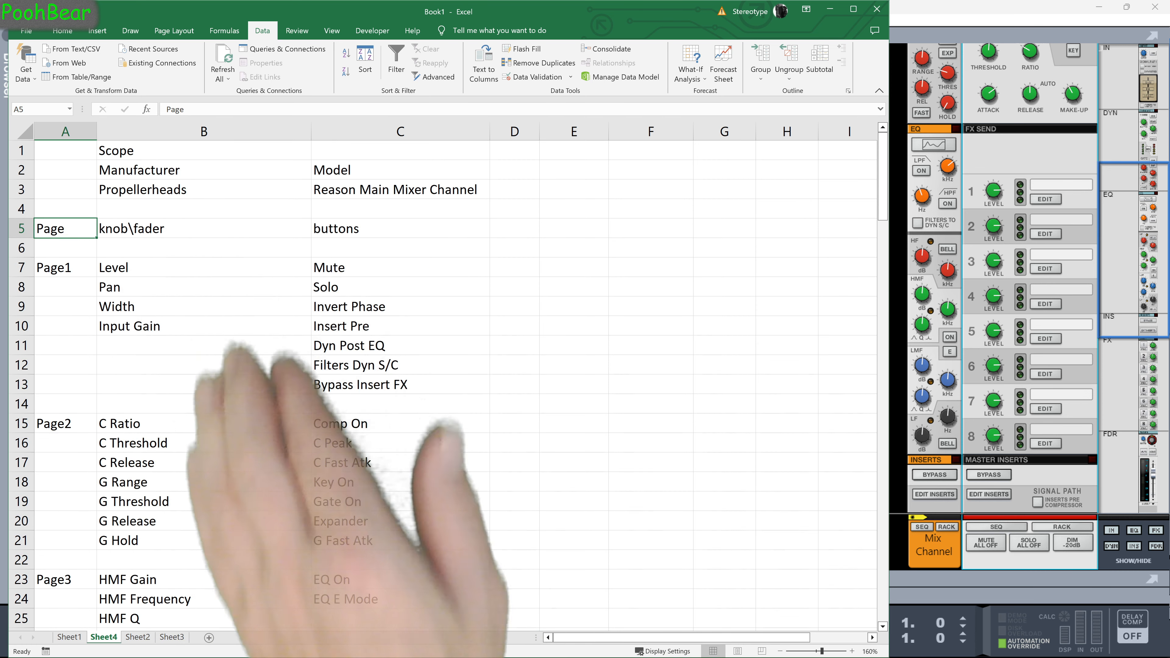
scroll(442, 382, down, 3)
scroll(442, 383, down, 3)
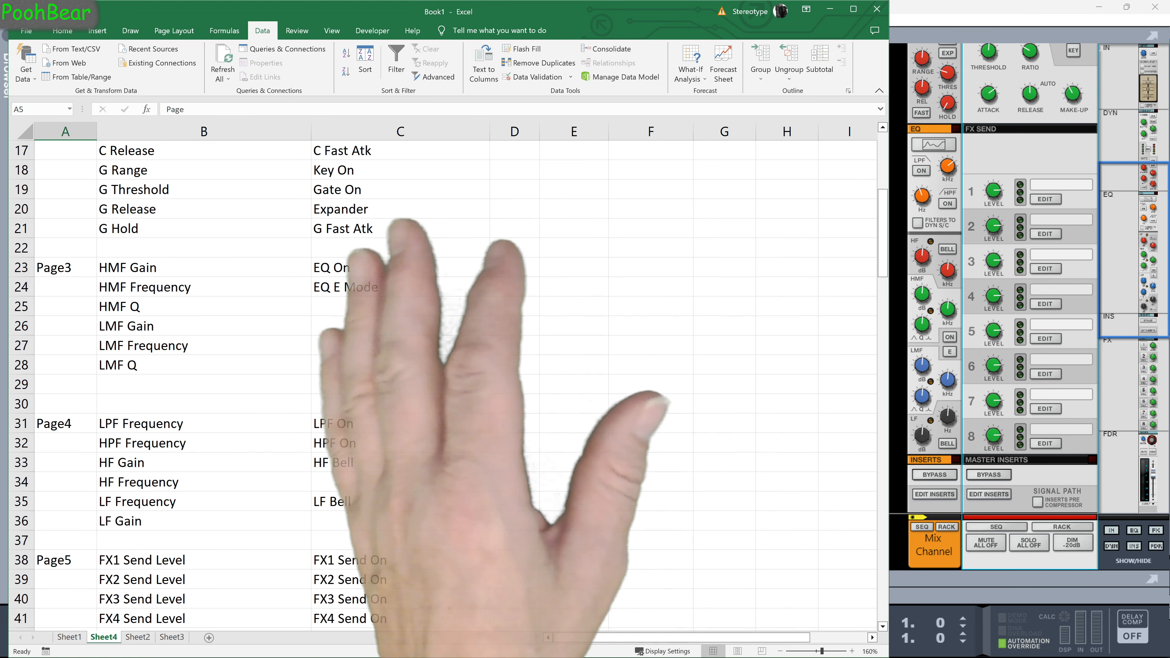
scroll(442, 383, down, 1)
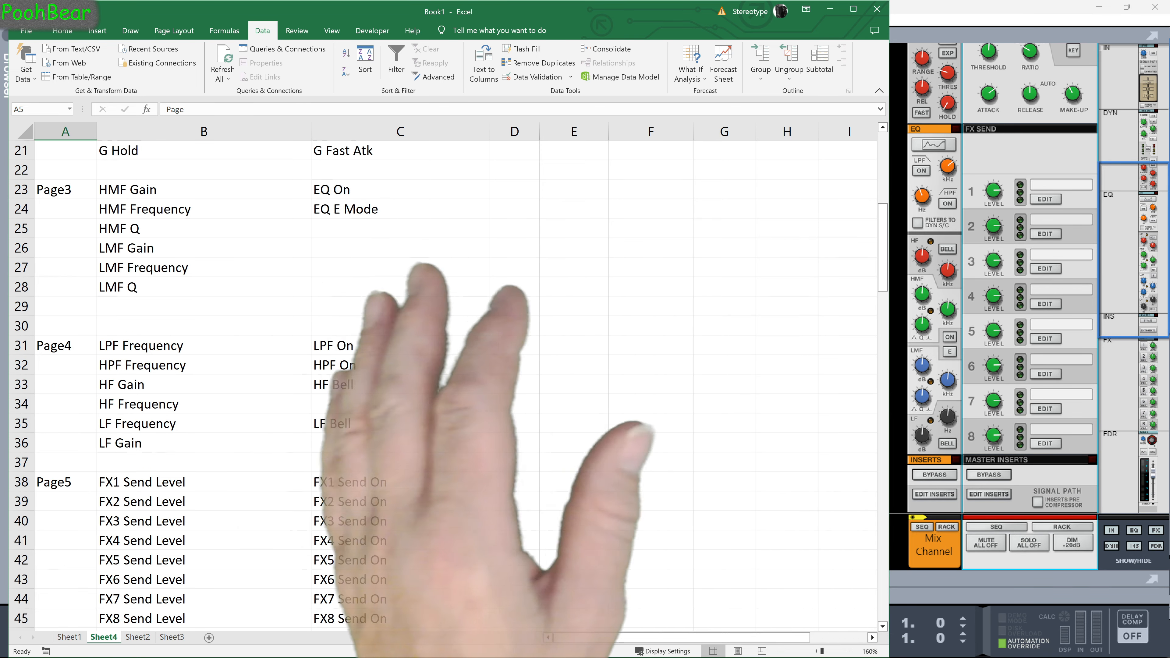
scroll(442, 382, up, 1)
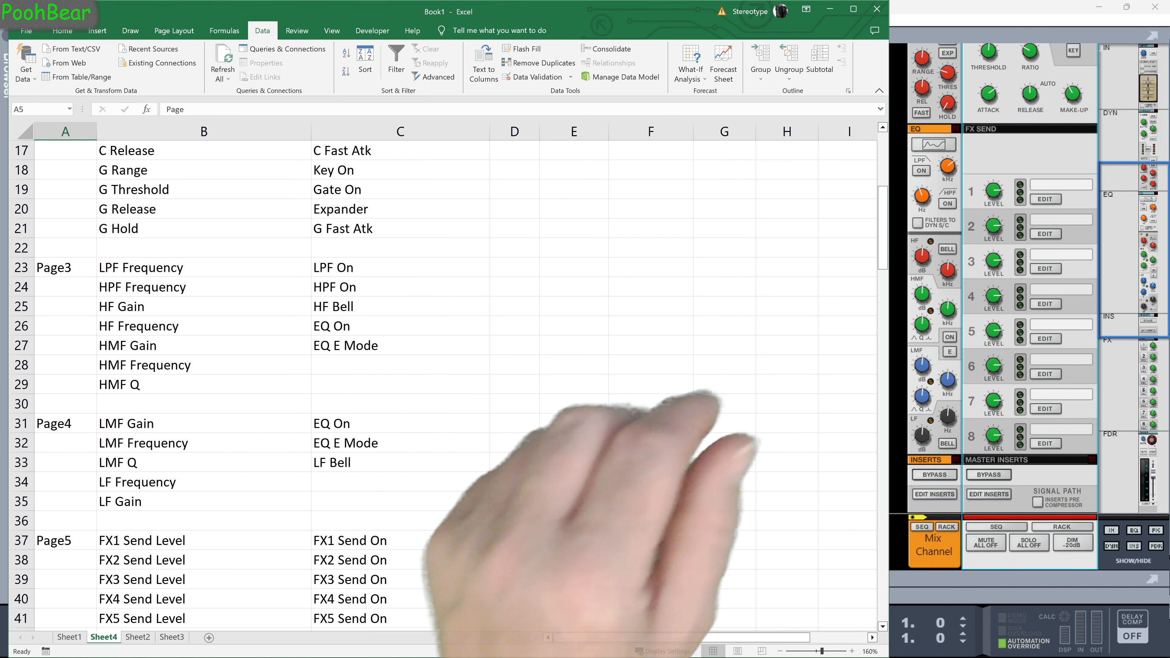
scroll(442, 382, up, 5)
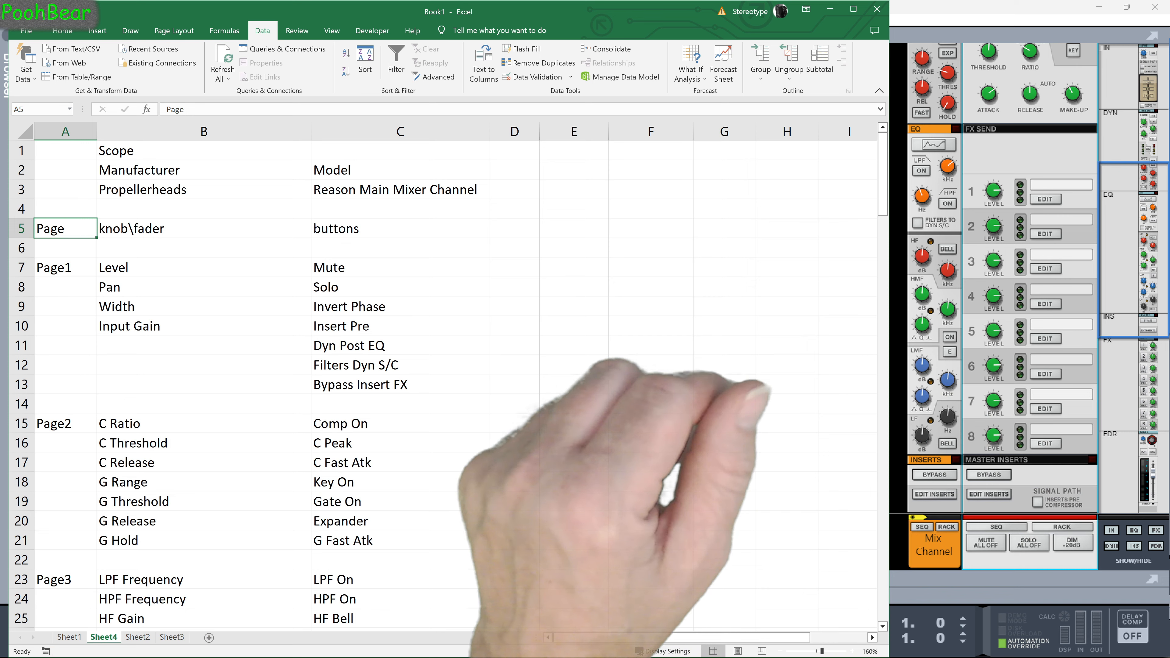
Replace the Page heading in A5 with // and the knob\fader heading in B5 with Item.
click(186, 109)
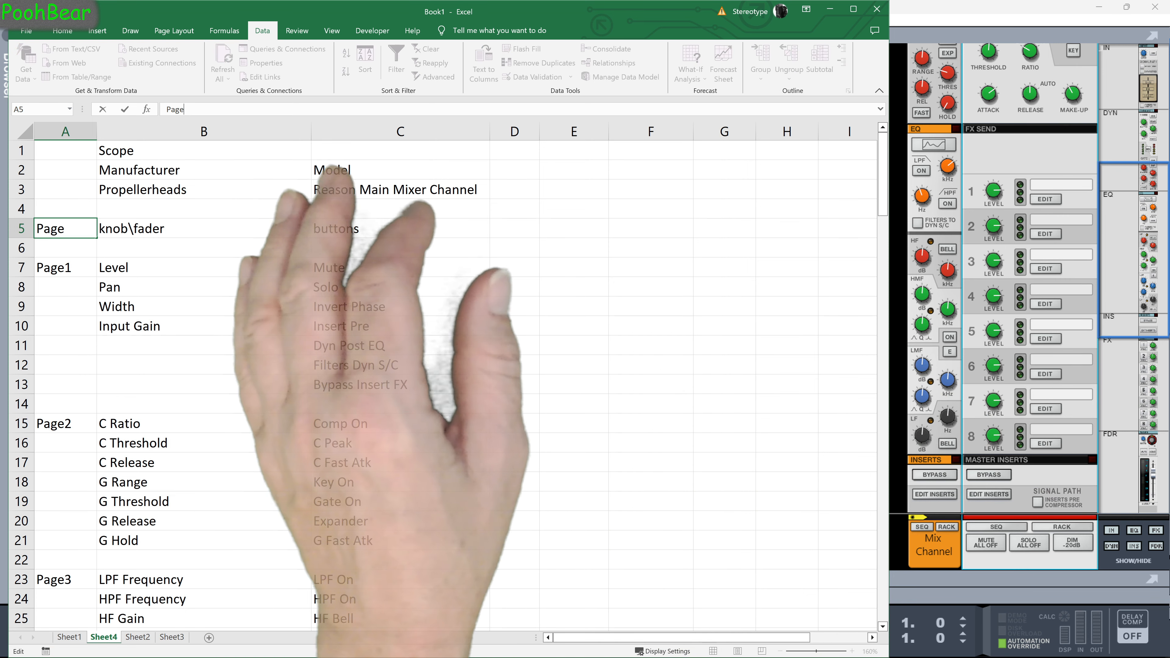
double_click(188, 110)
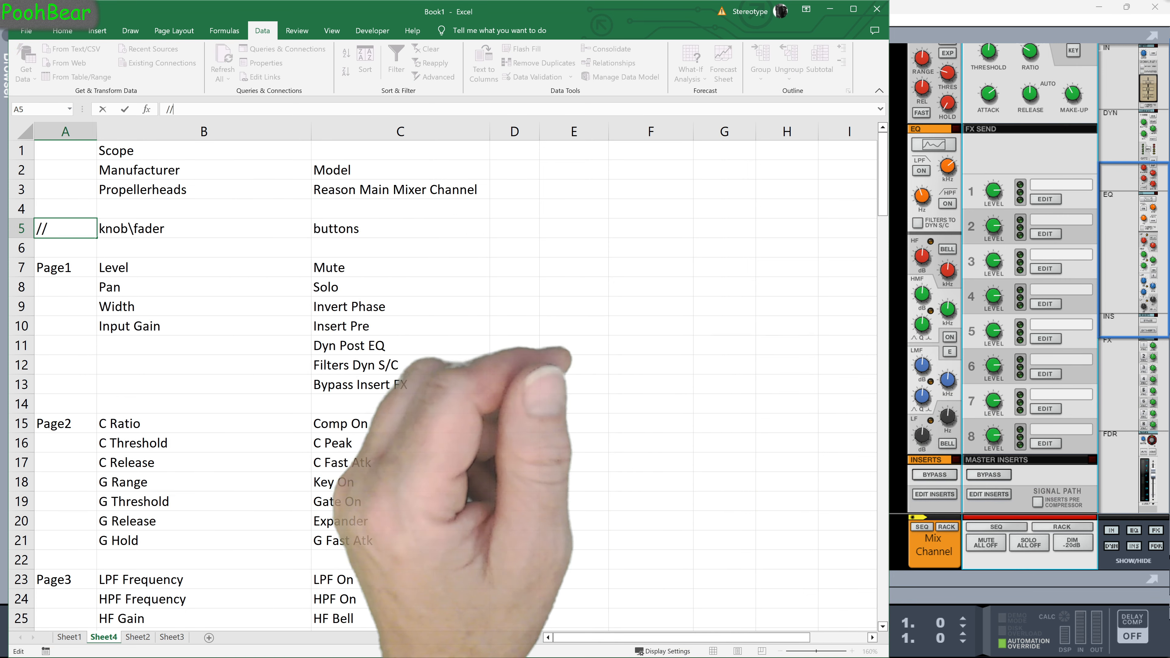
text(//)
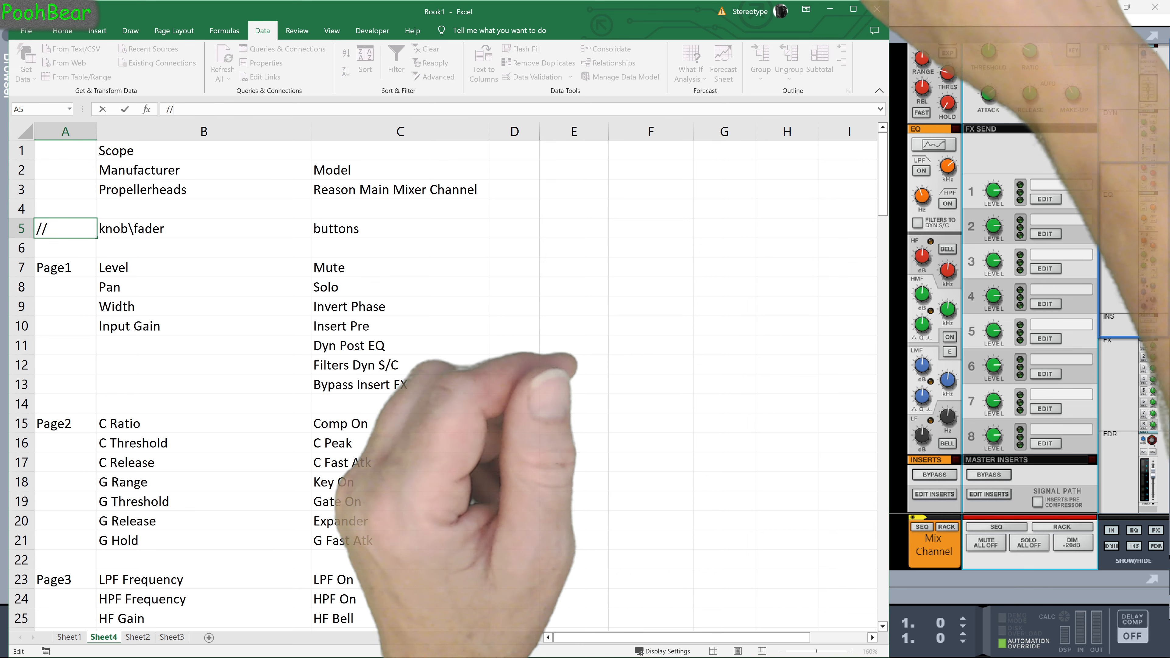
key(Tab)
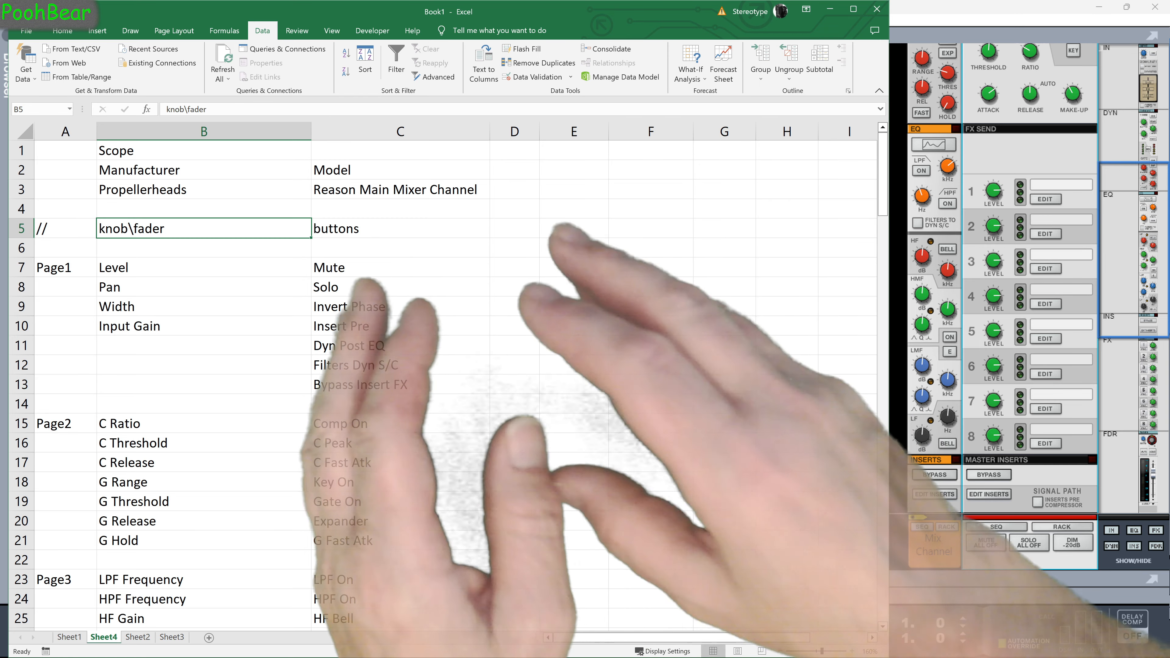
text(Item)
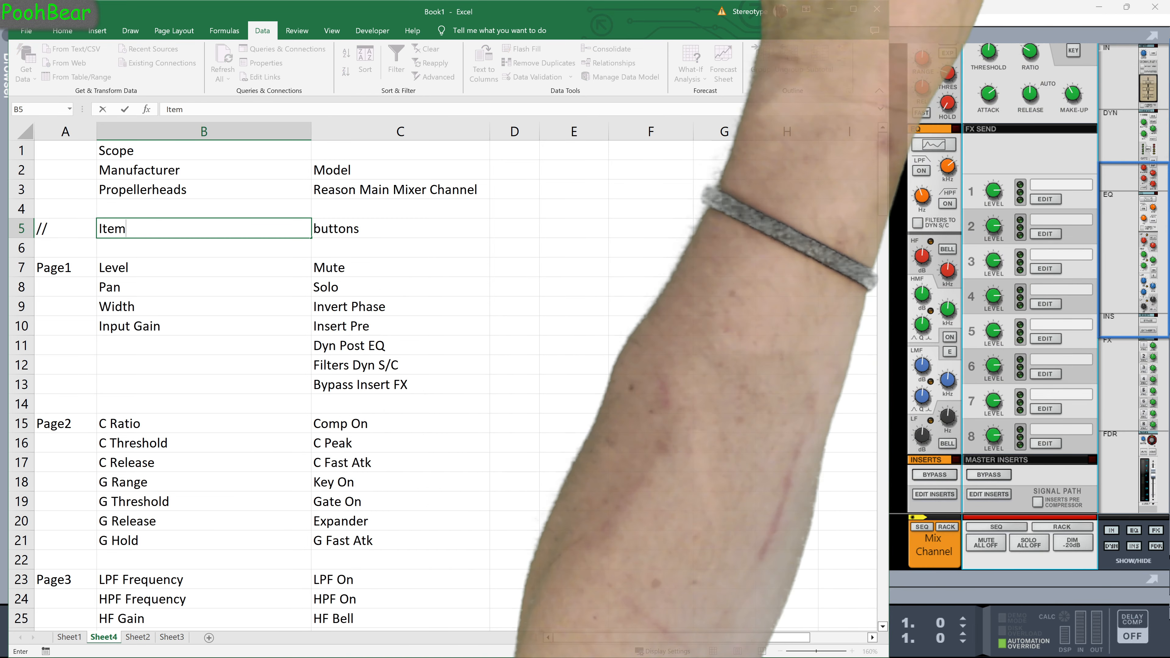
key(Tab)
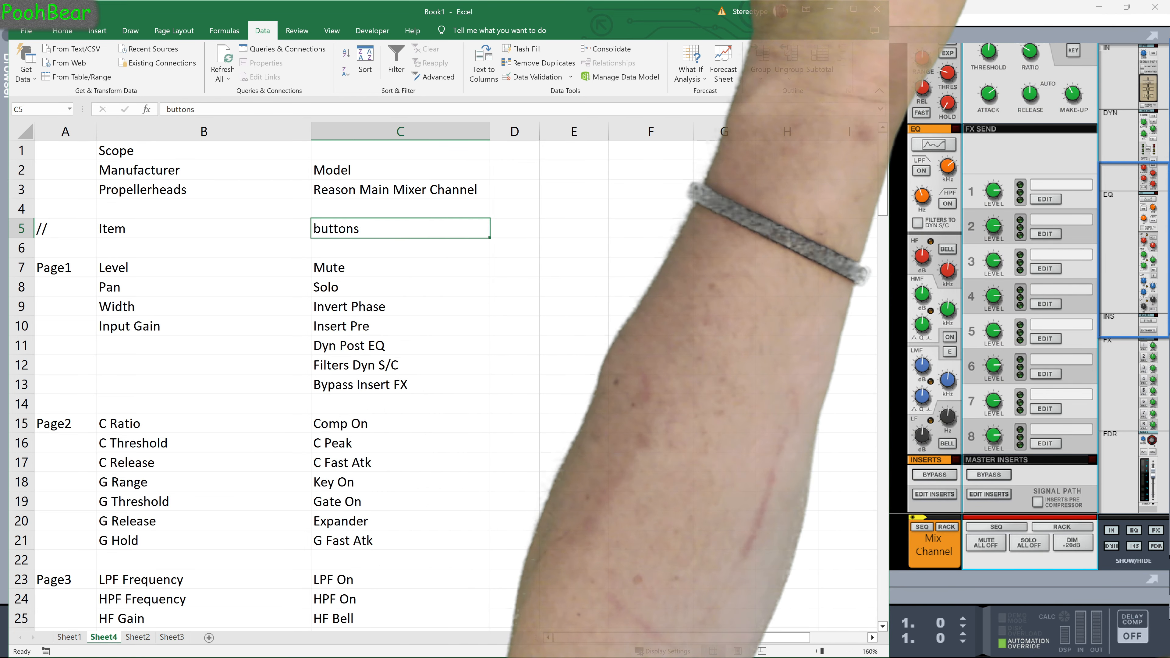
Enter the headings Key, remoteable, scale, Mode and group in cells C5 to G5.
text(Key)
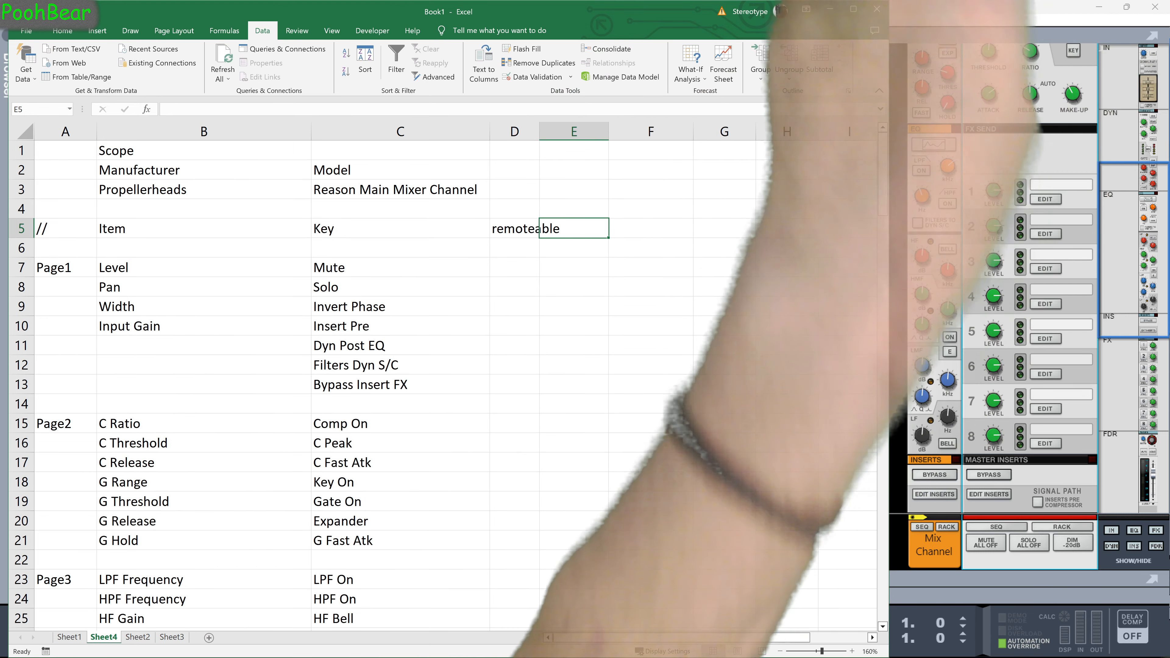
key(F2)
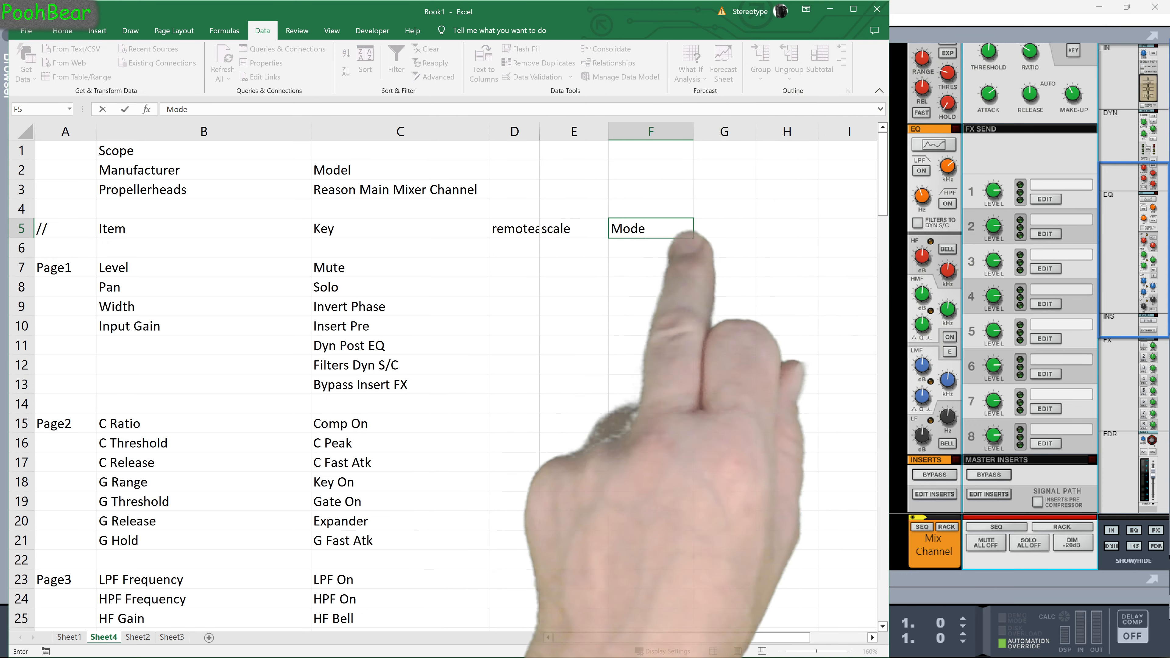
key(Tab)
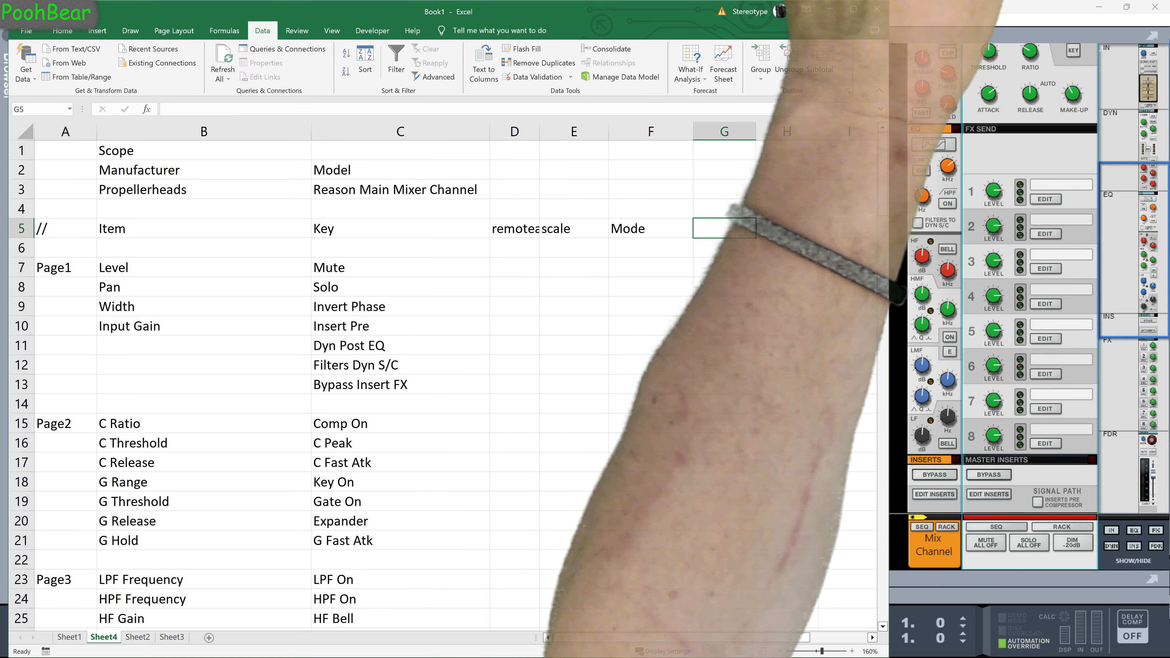
text(group)
key(Return)
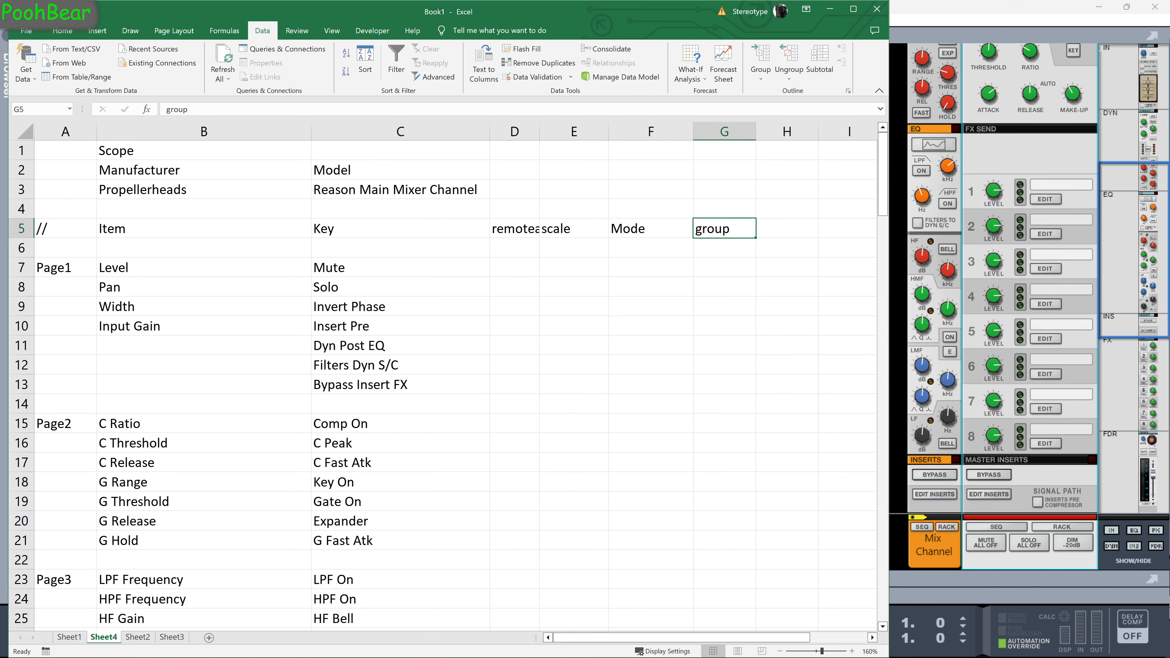
Widen the remoteable column and stack the Page1, Page2 and first Page3 controls in it as one list, with button names in bold.
drag(540, 132, 568, 131)
drag(203, 268, 203, 326)
drag(311, 297, 529, 277)
drag(401, 268, 400, 385)
drag(400, 229, 401, 307)
drag(489, 268, 529, 560)
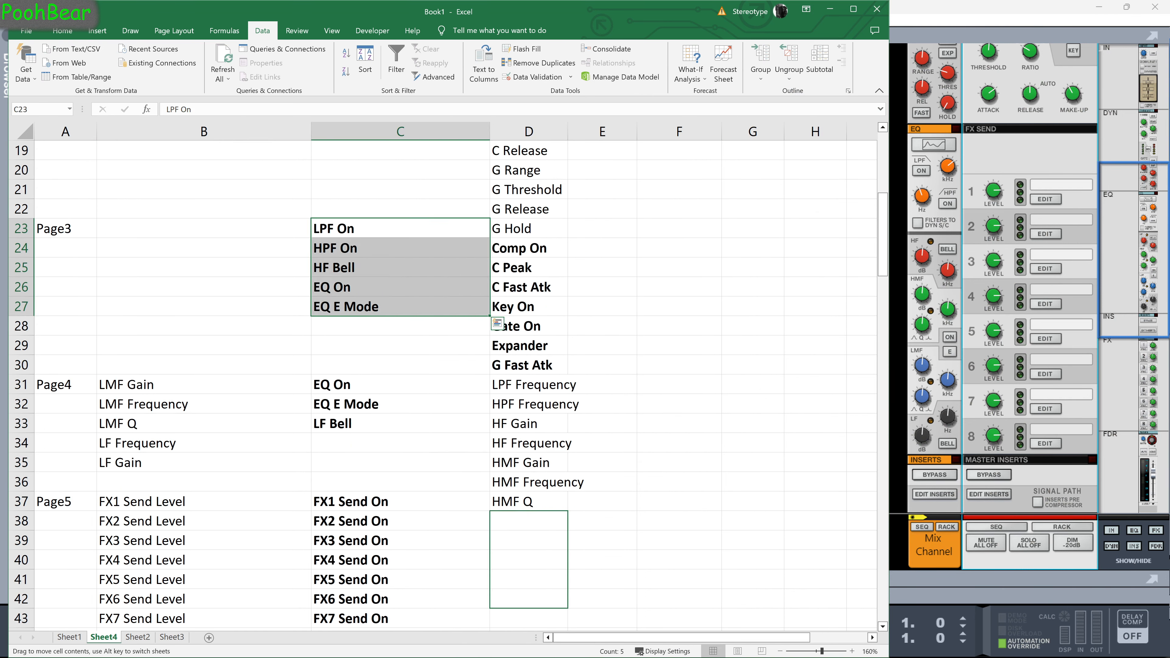
Move the remaining EQ controls and the FX send levels, Send On and Pre Fader buttons into the remoteable column, closing up the list.
drag(203, 190, 203, 326)
drag(311, 268, 529, 540)
drag(489, 268, 528, 443)
drag(204, 365, 400, 521)
key(Delete)
drag(311, 267, 529, 618)
drag(401, 189, 400, 326)
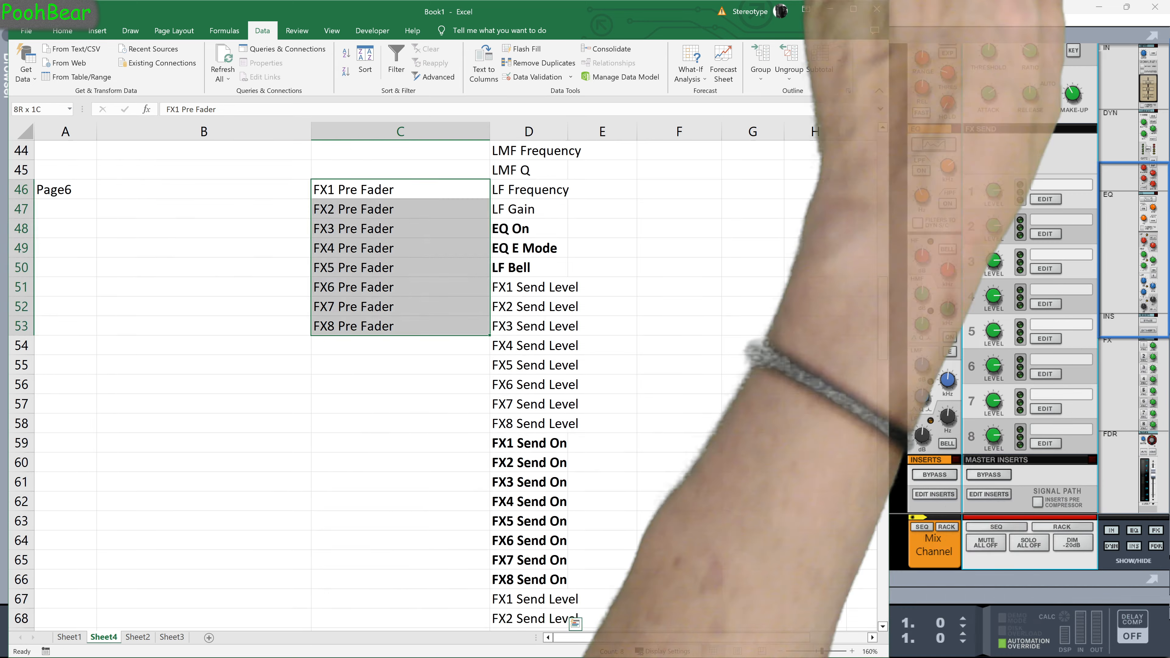
drag(490, 267, 529, 618)
Enter Map in A6 and fill it down to A82 over the page labels, ending on the first empty Item cell.
scroll(400, 385, up, 17)
click(65, 248)
text(M)
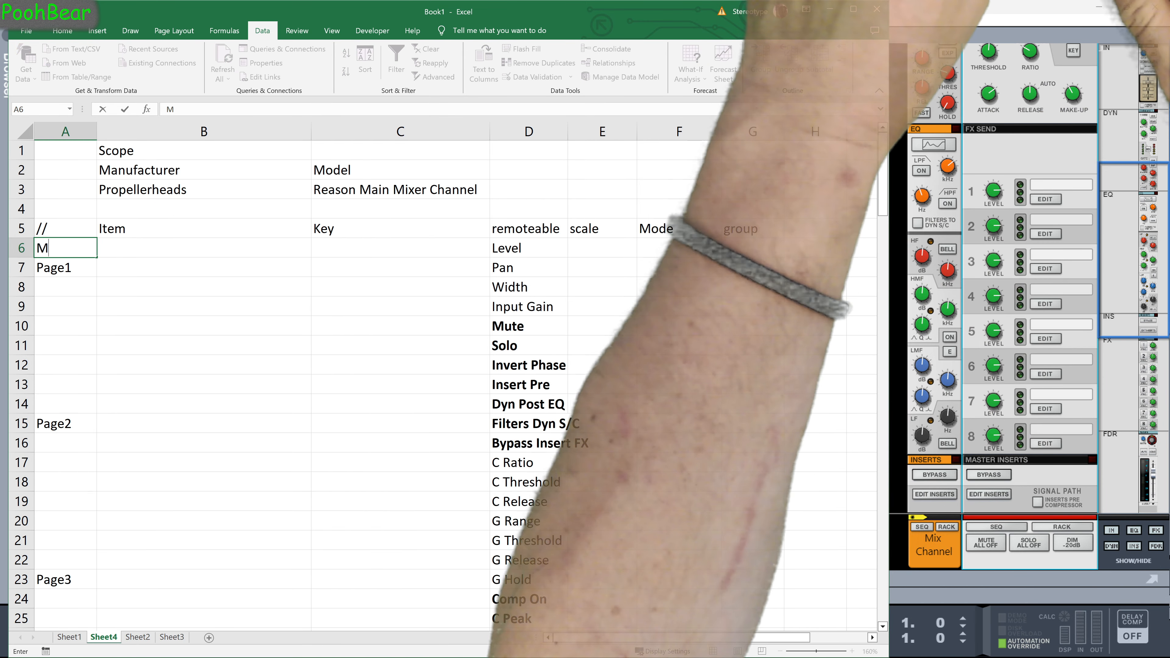
text(ap)
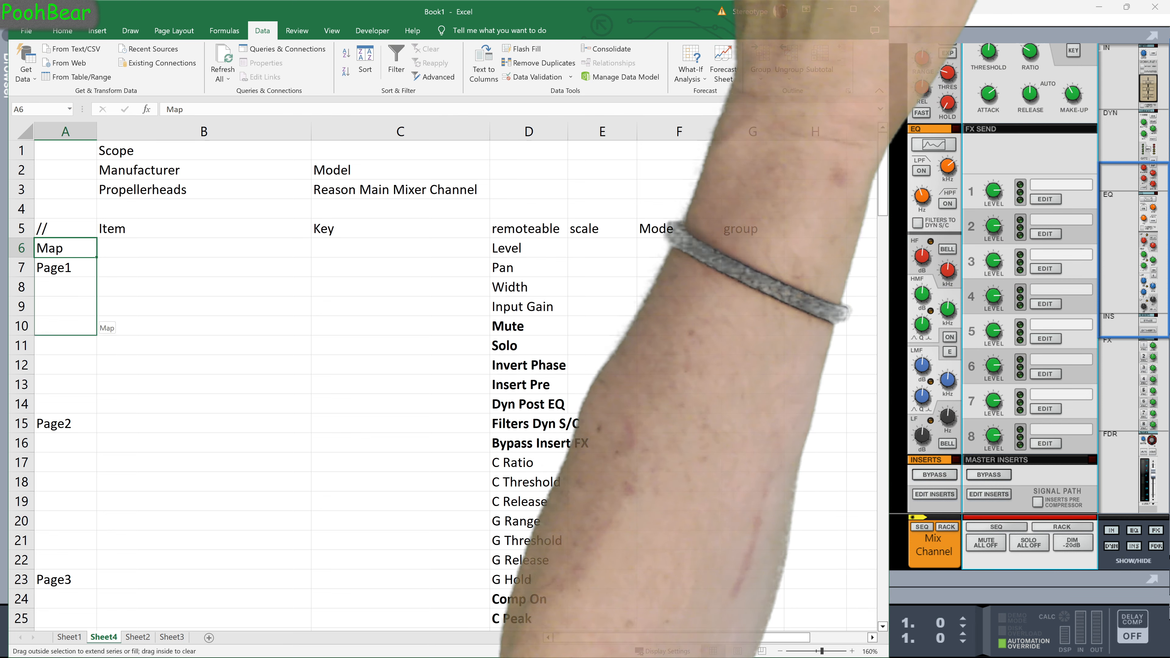
drag(97, 323, 96, 608)
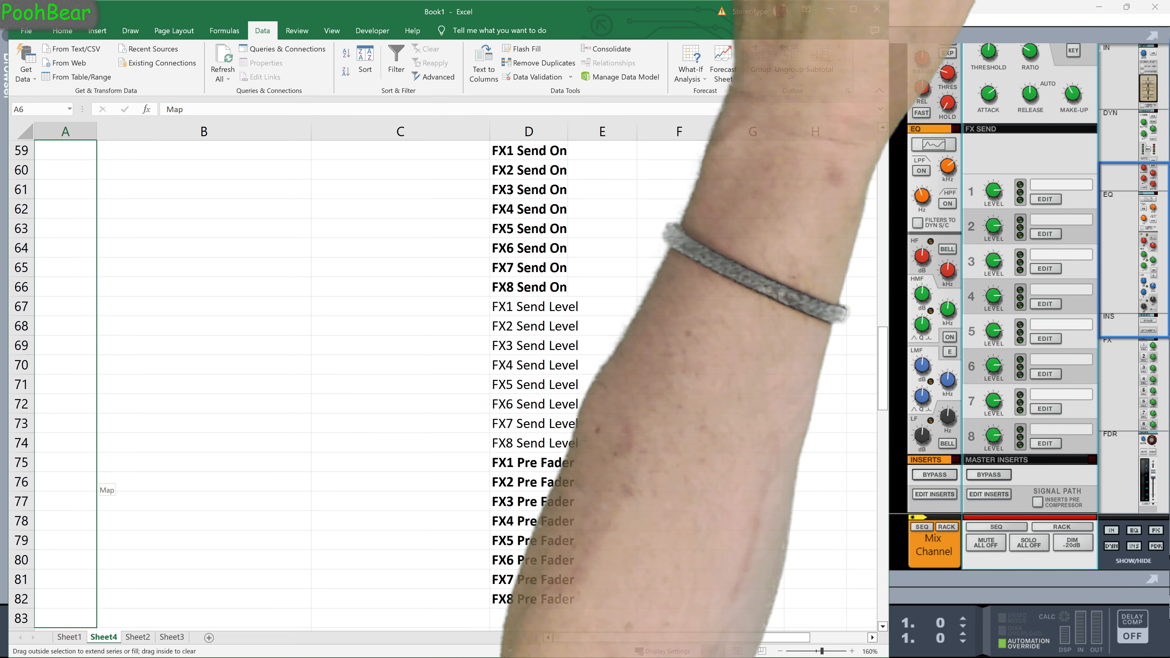
drag(96, 608, 96, 608)
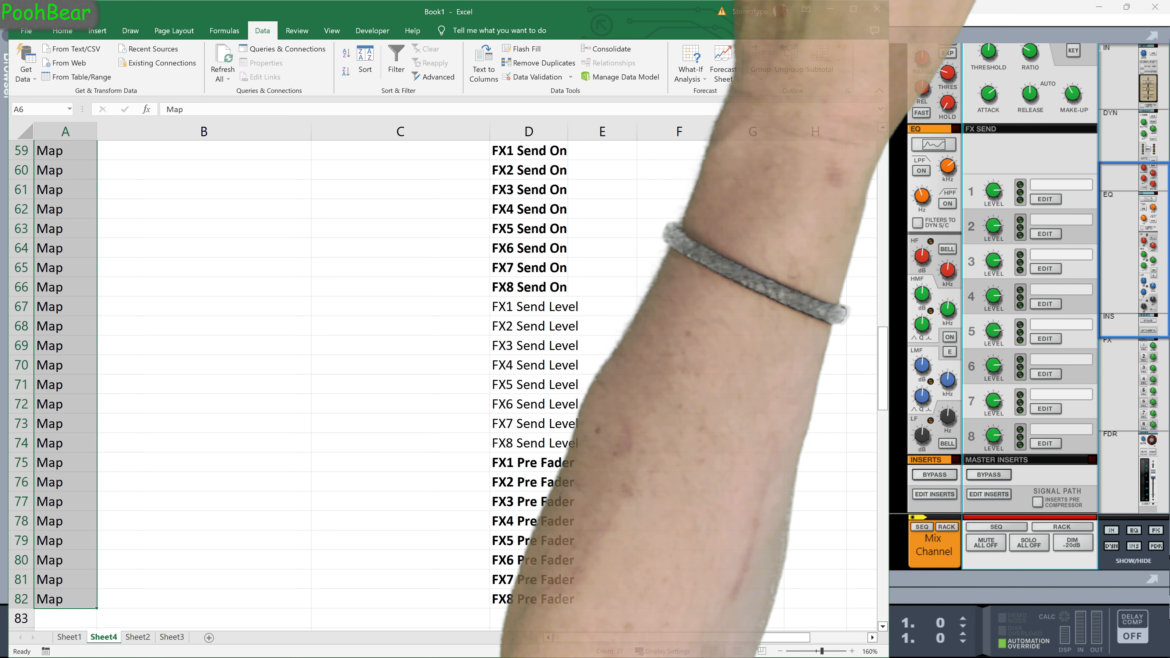
scroll(442, 386, up, 7)
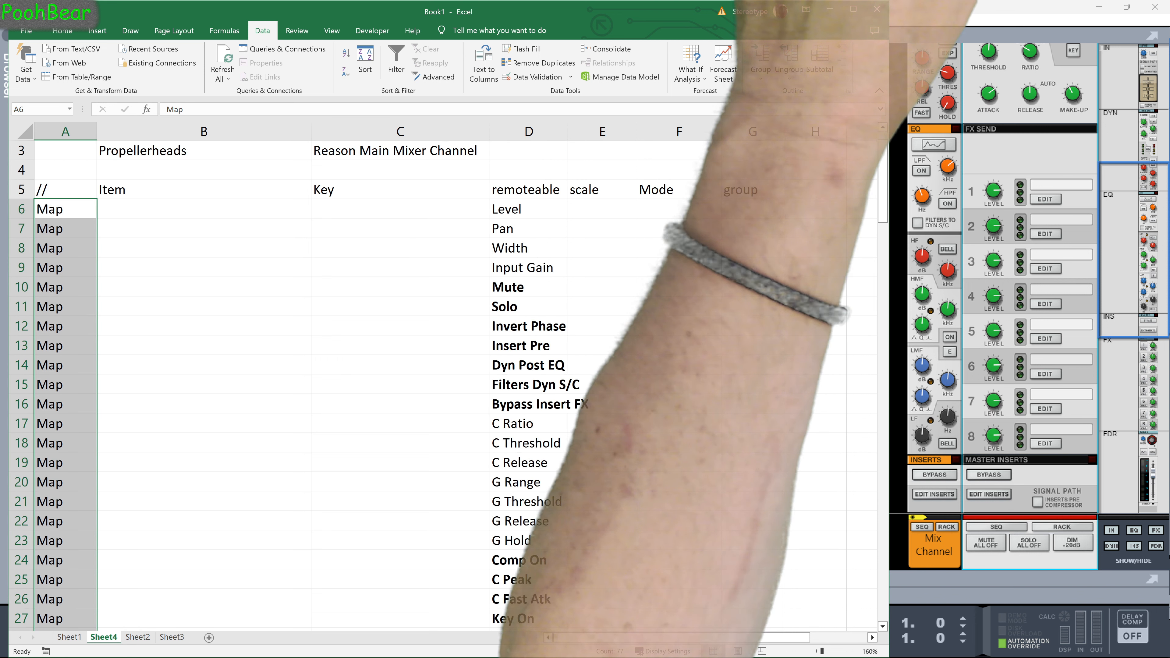
click(203, 208)
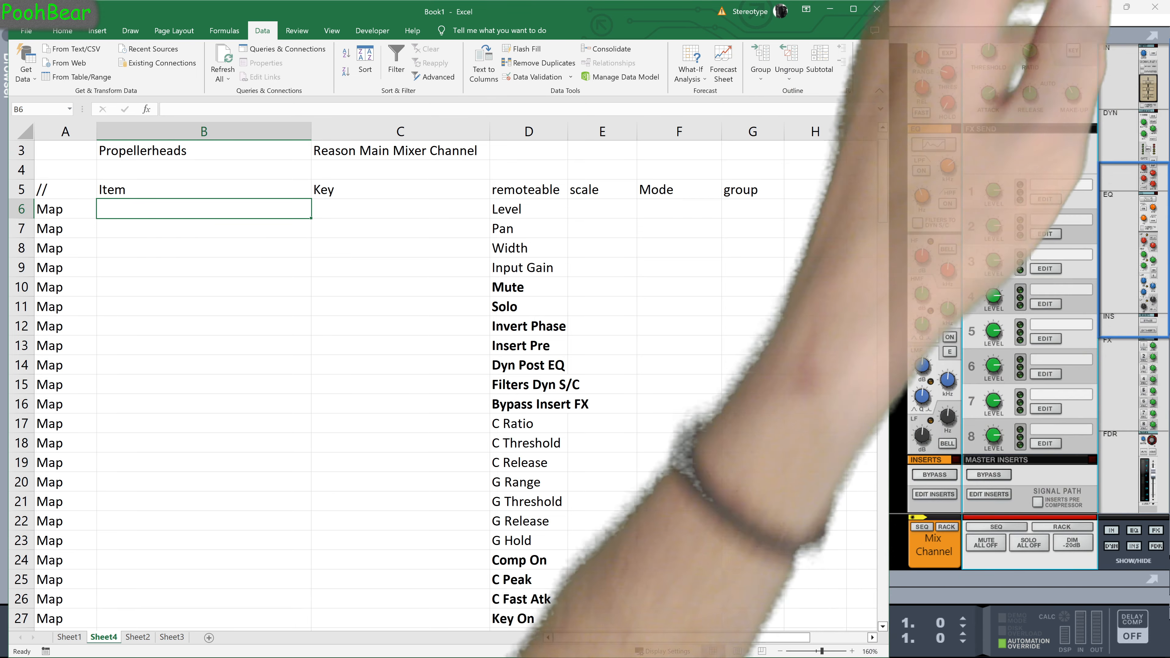
Fill the Item column with Knob1 to Knob4 in B6:B9 and Button1 to Button7 in B10:B16.
text(Knob1)
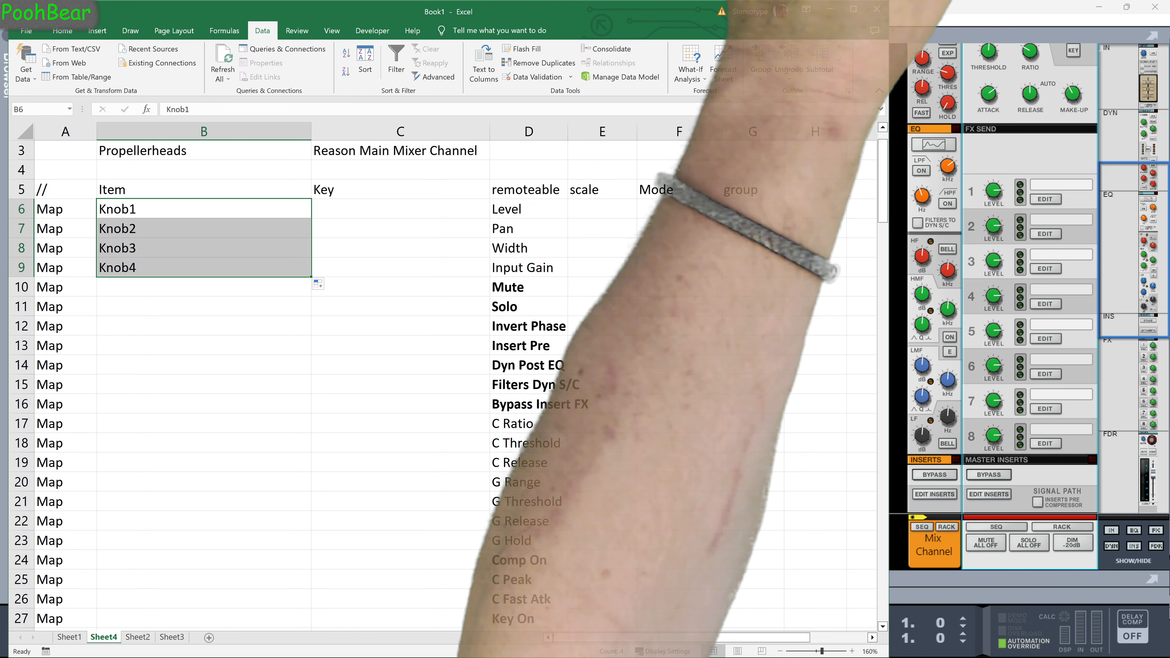
click(203, 287)
text(But)
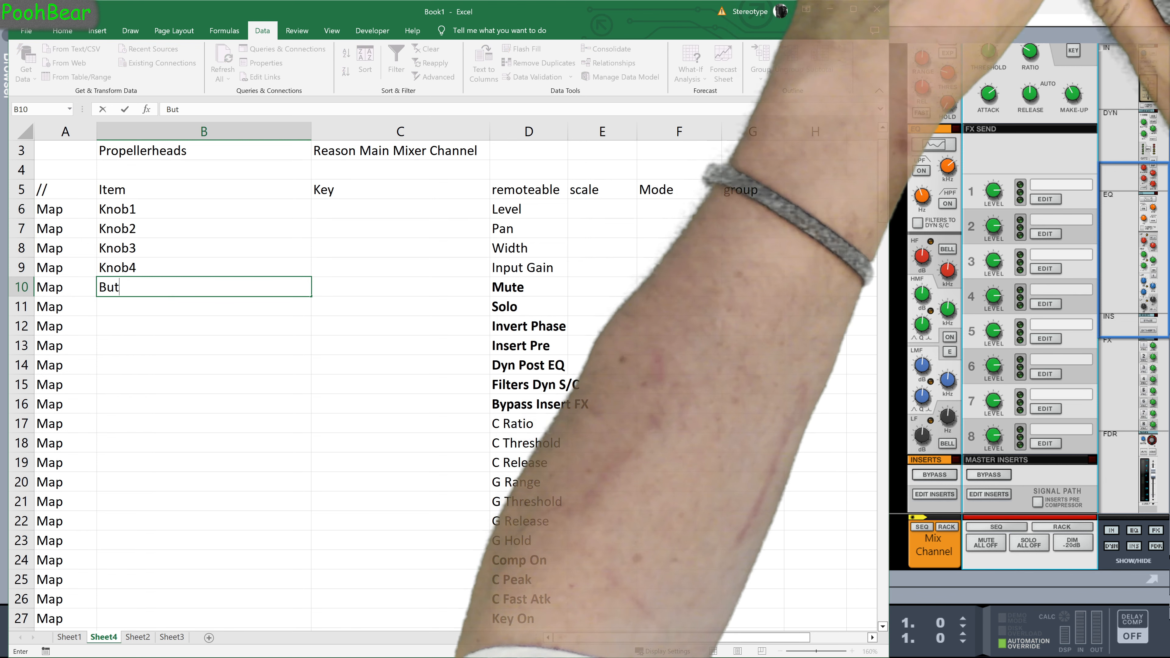
text(ton1)
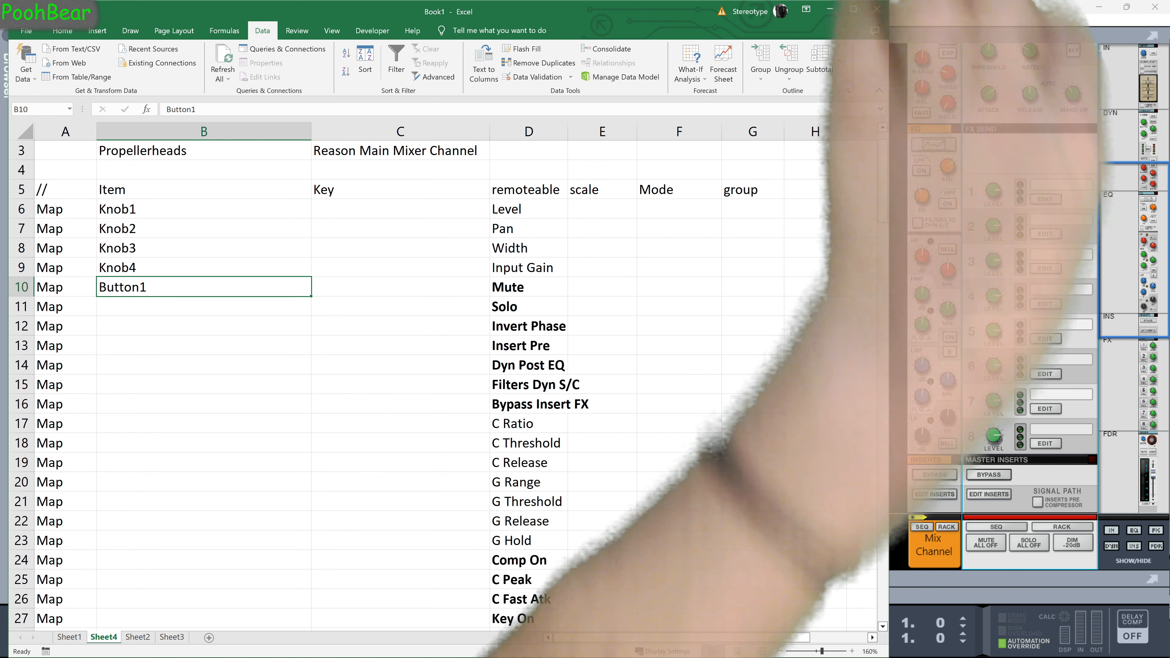
drag(311, 297, 311, 335)
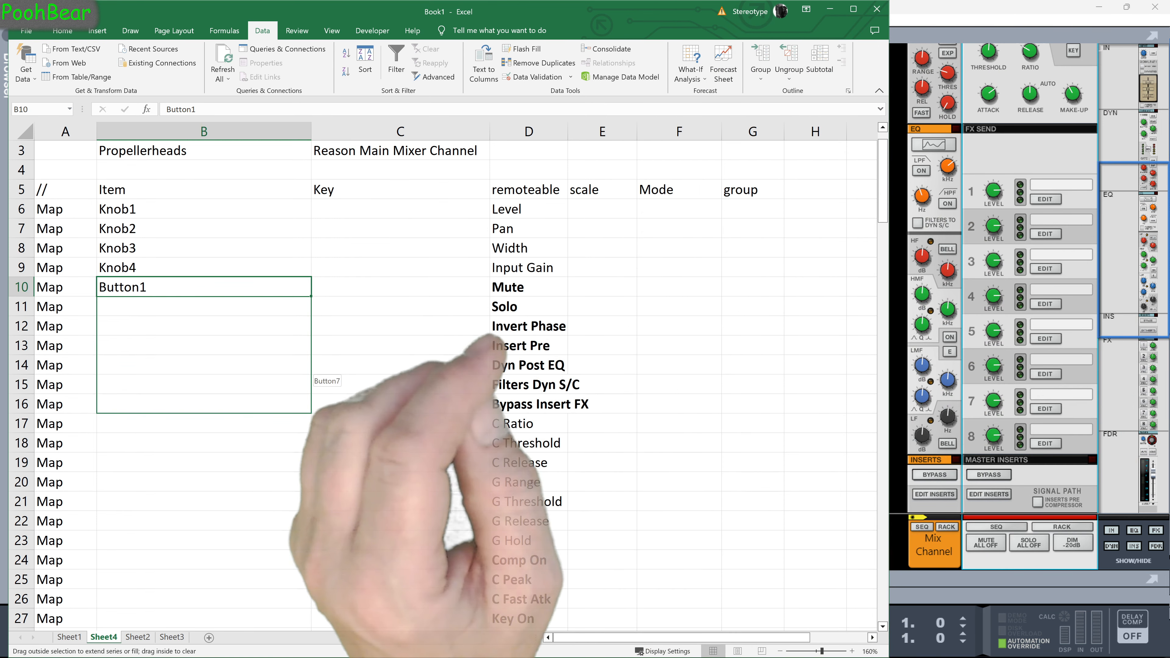
drag(312, 406, 312, 408)
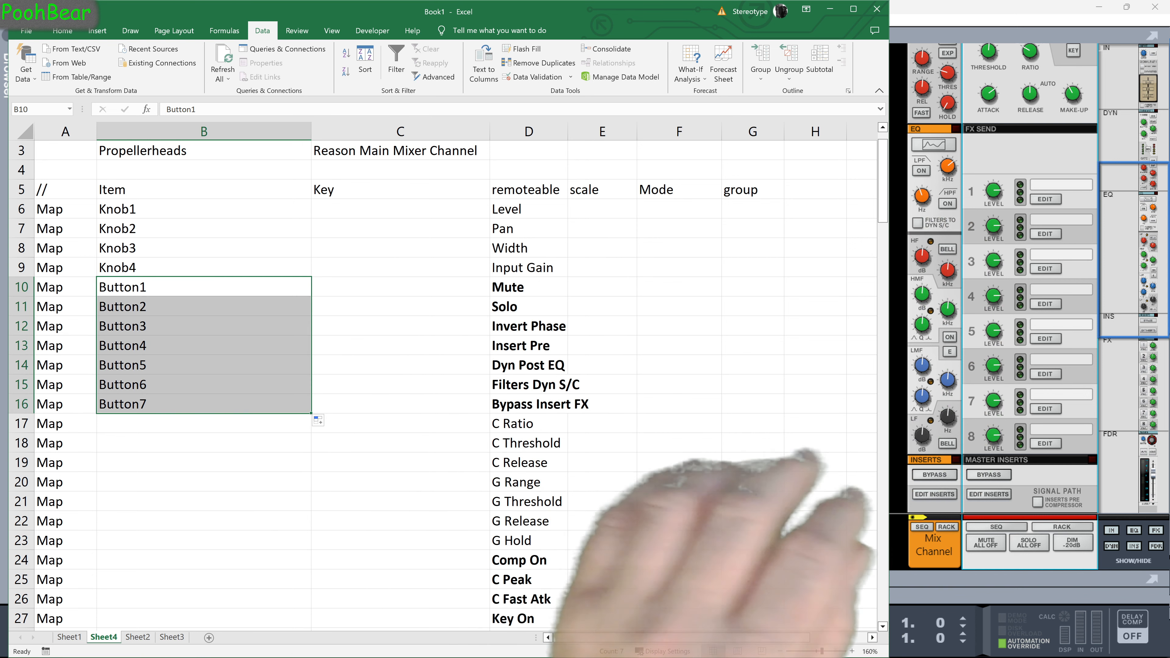
Copy Knob1 from B6 to B17 and fill the series down to Knob7 beside G Hold.
scroll(442, 369, down, 2)
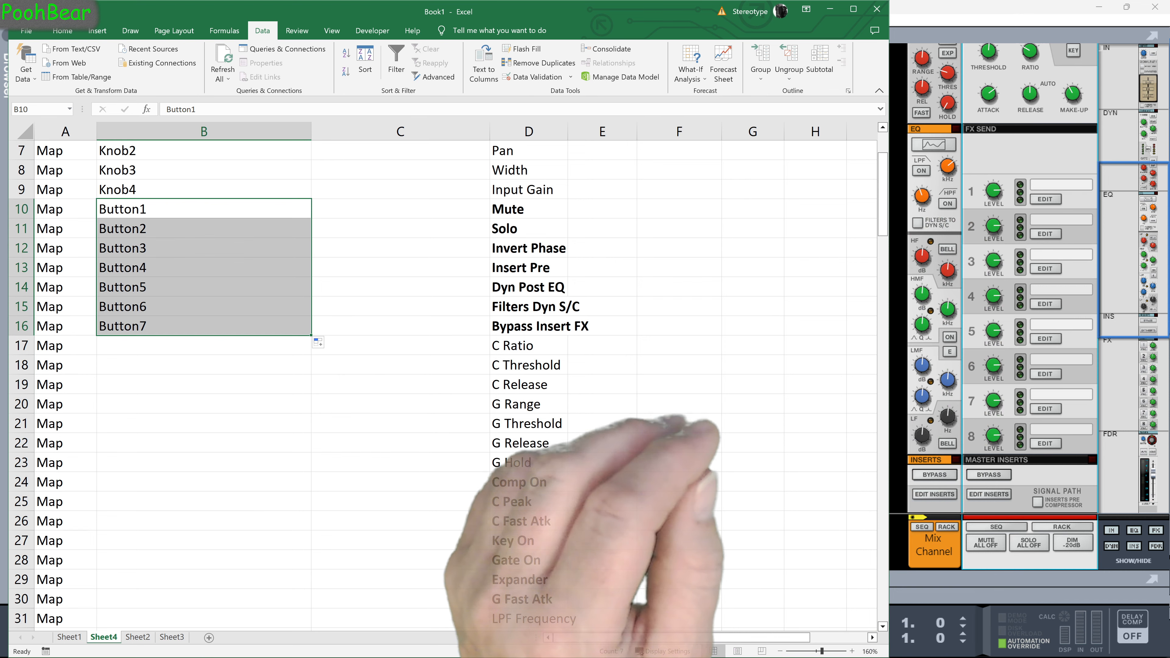
click(203, 345)
scroll(443, 368, up, 2)
click(203, 209)
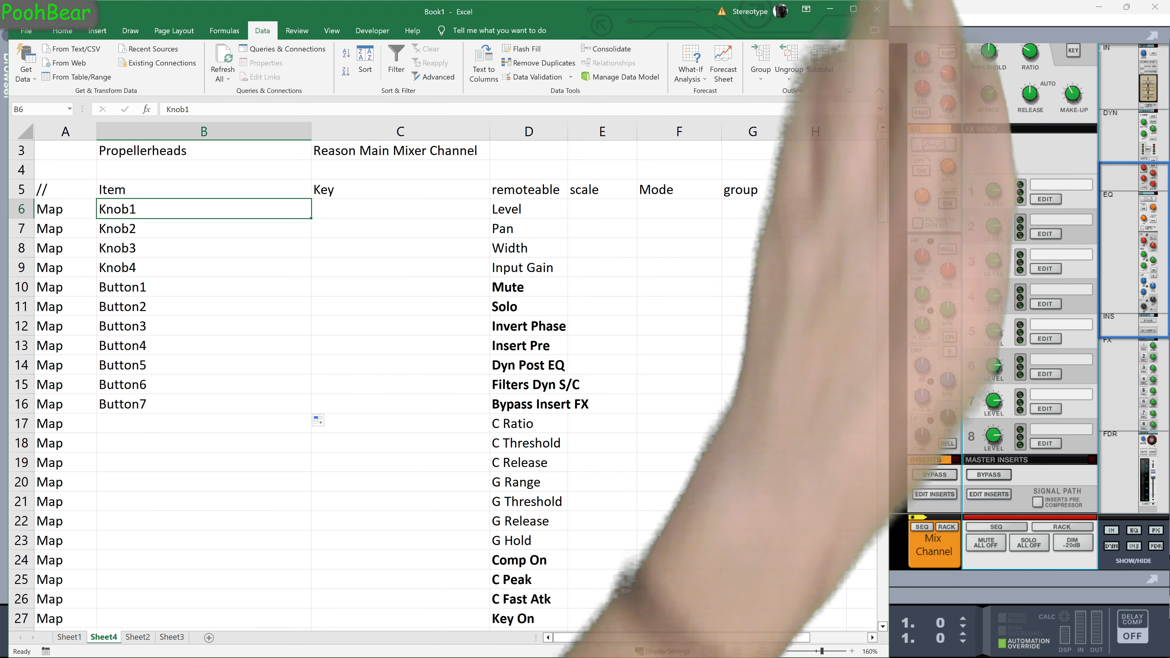
key(ctrl+c)
click(203, 423)
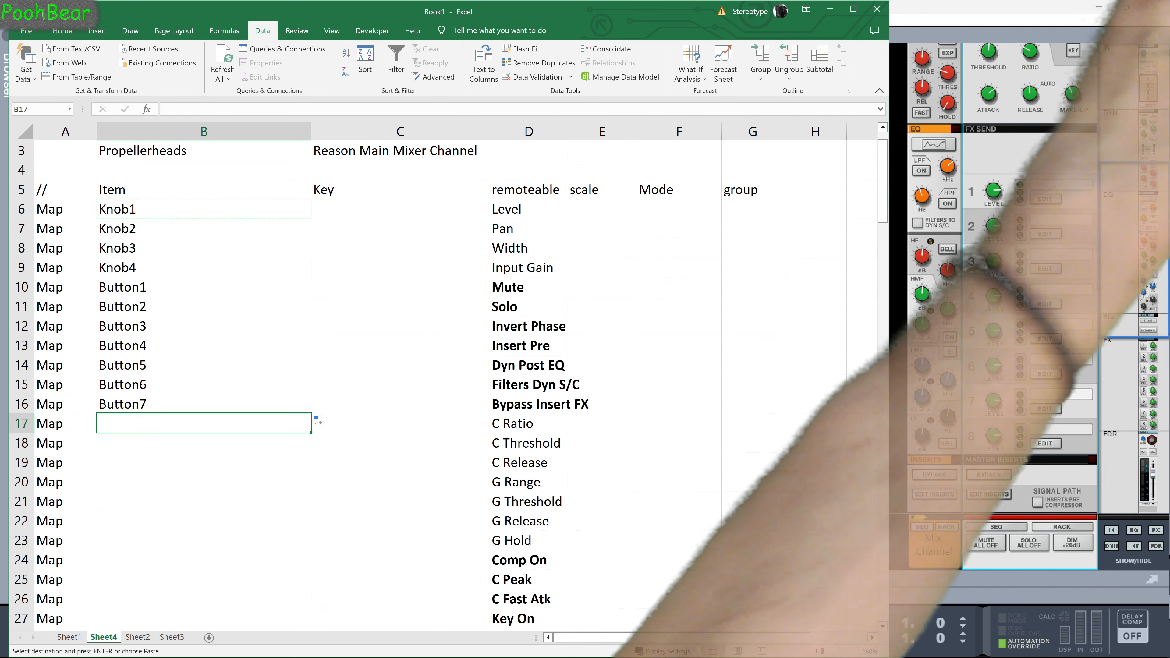
key(Return)
drag(312, 432, 311, 498)
drag(313, 540, 313, 541)
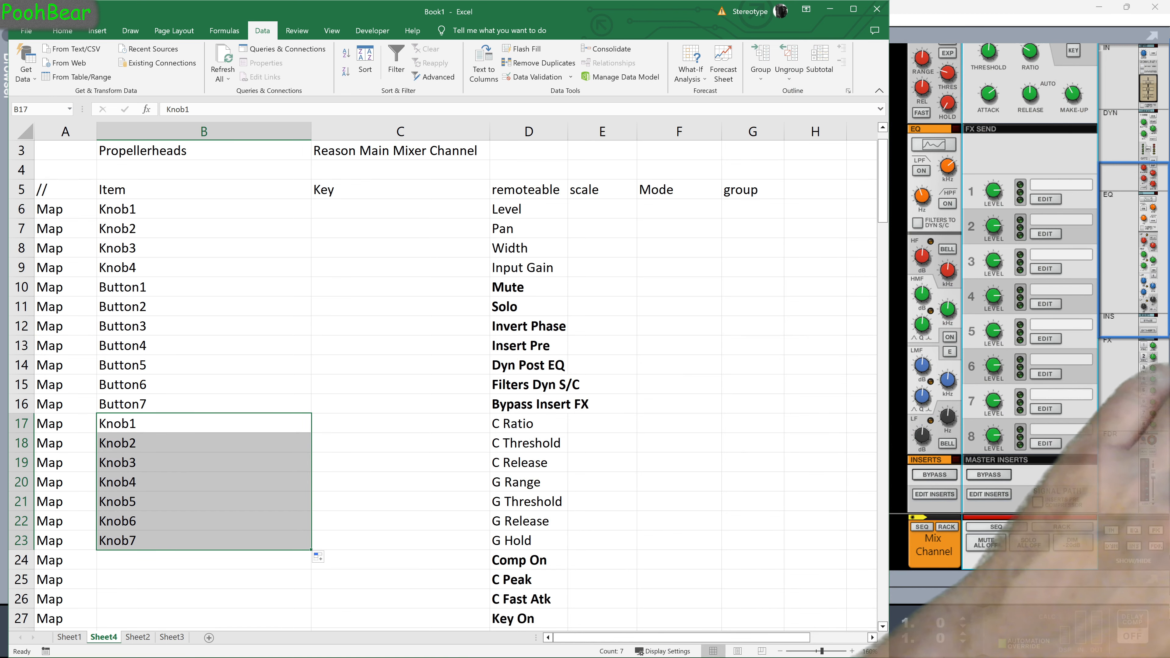
Copy the Button1 to Button7 labels from B10:B16 to B24:B30, beside Comp On through G Fast Atk.
scroll(442, 382, down, 3)
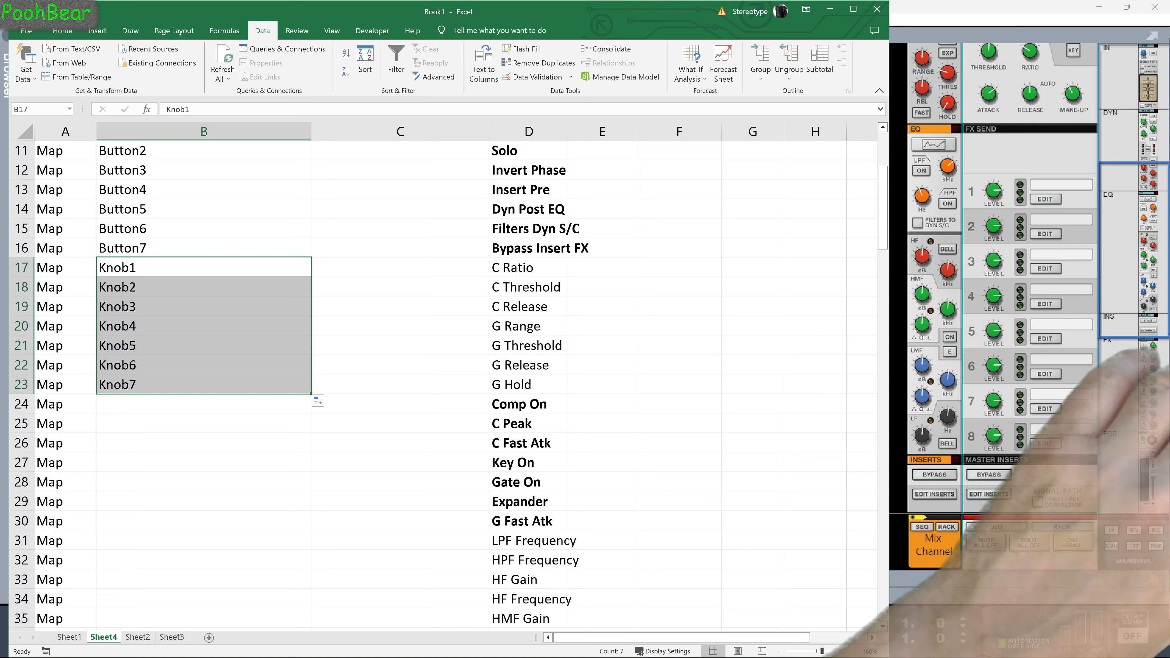
scroll(442, 382, up, 2)
drag(202, 208, 202, 326)
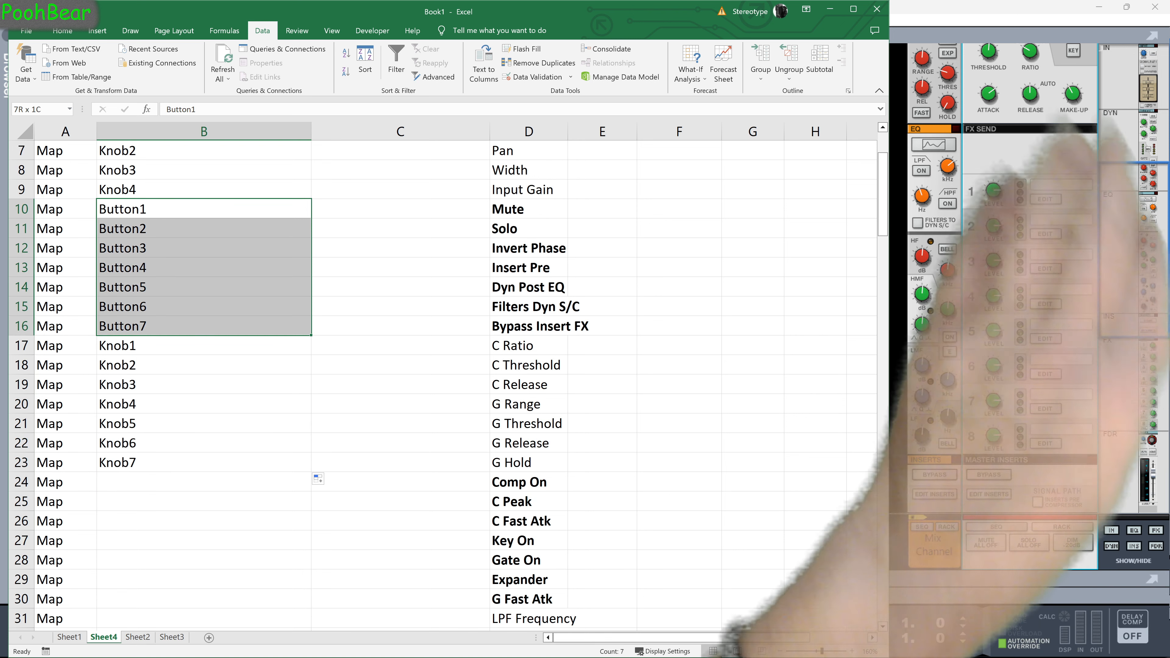
key(ctrl+c)
click(203, 482)
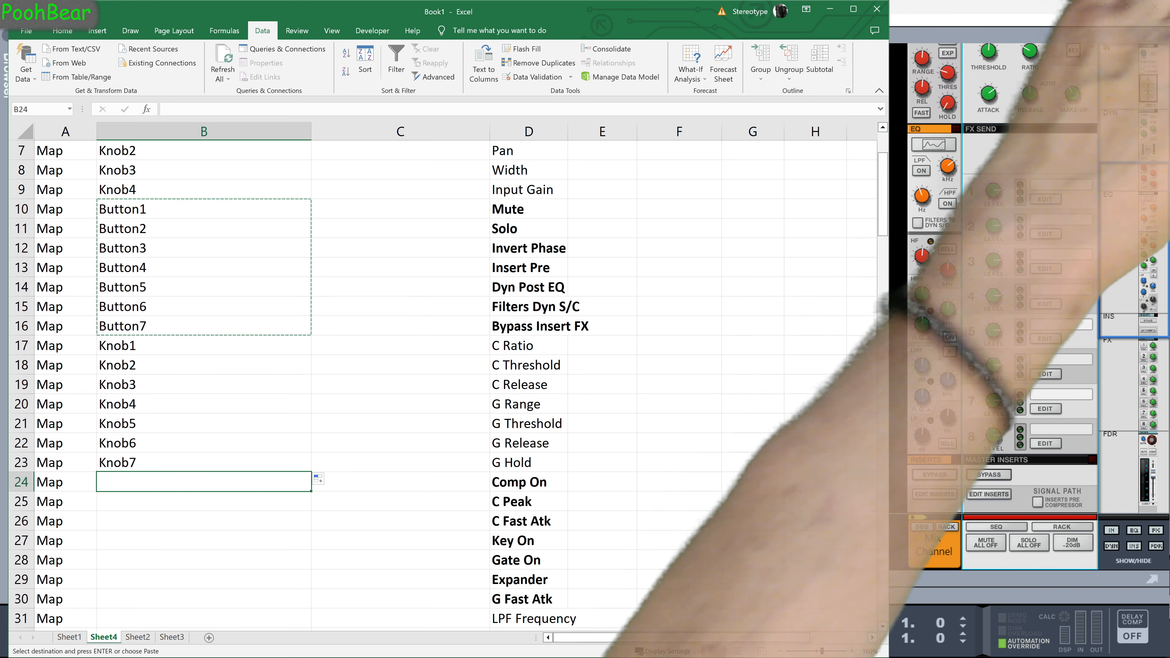
key(Return)
scroll(442, 383, down, 2)
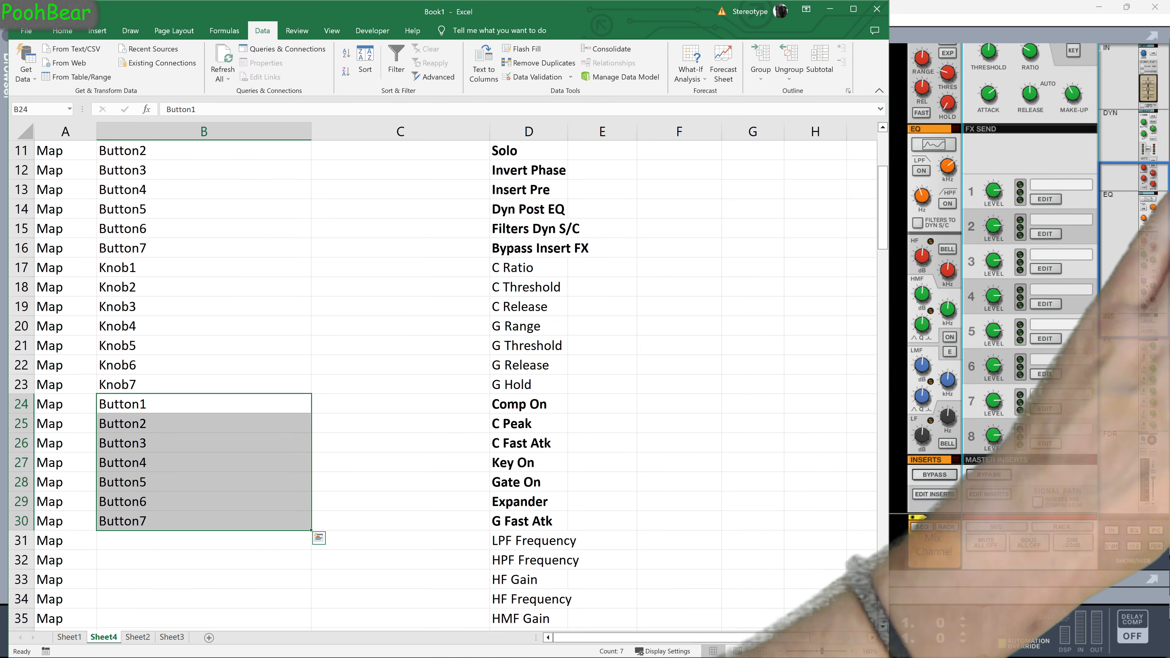
Enter Knob1 in B31 beside LPF Frequency and fill the series down to Knob7 in B37.
click(203, 540)
text(Knob1)
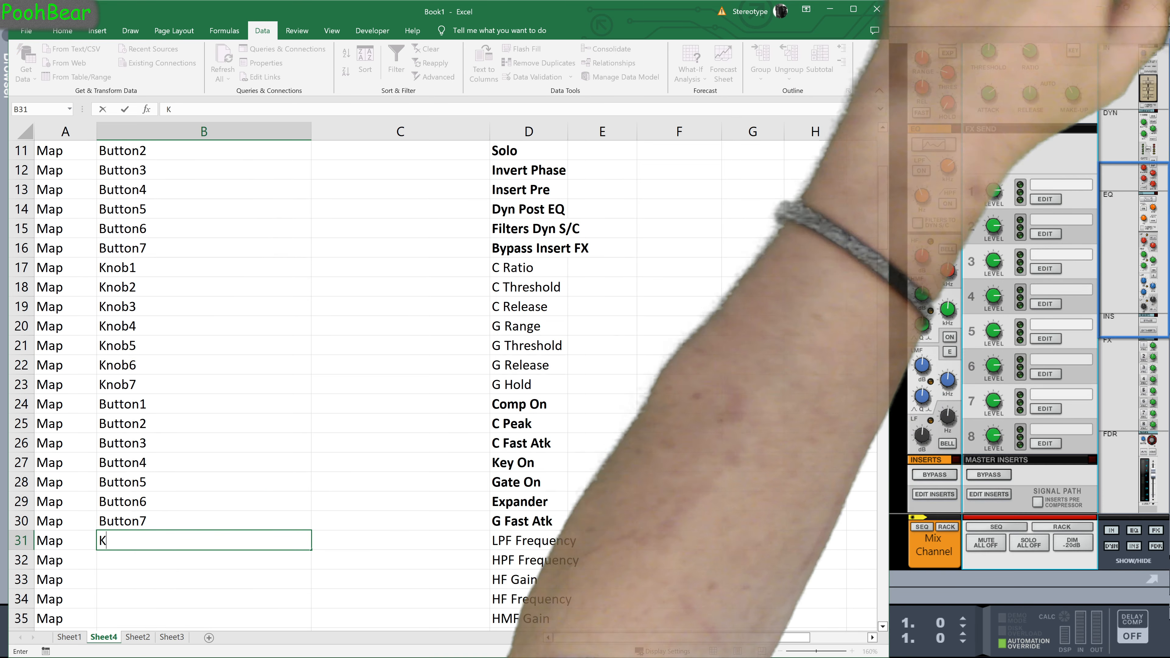
key(Return)
click(202, 540)
drag(312, 550, 312, 598)
scroll(312, 553, down, 3)
Copy the button labels into B38:B42 so LPF On through EQ E Mode get Button1 to Button5.
click(204, 463)
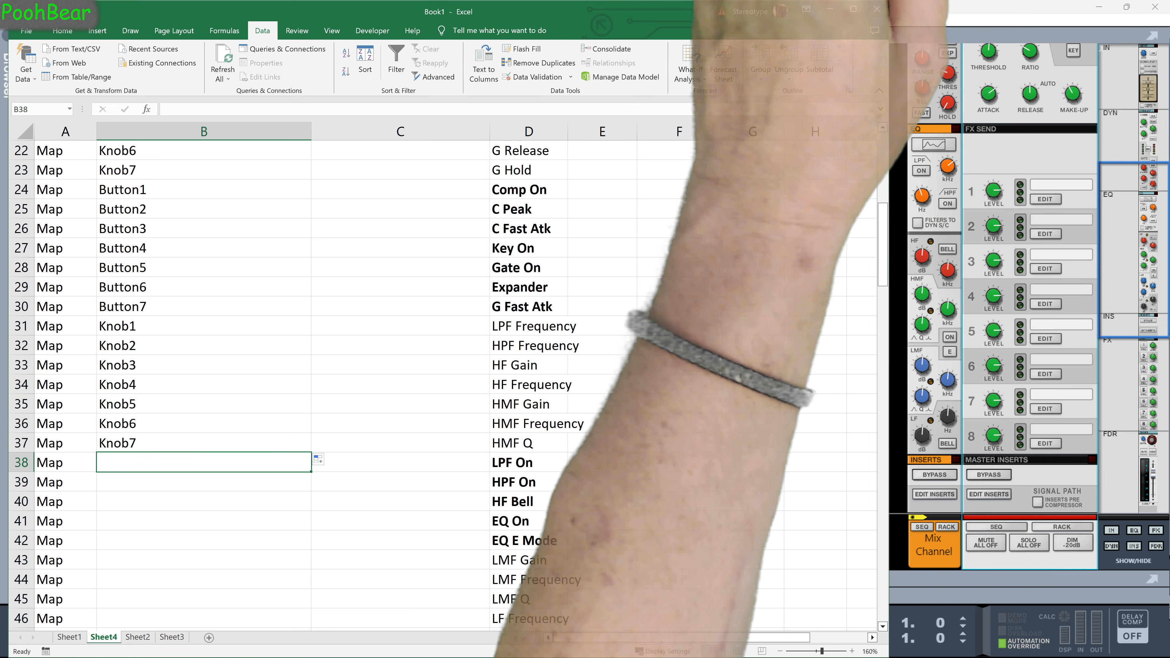
click(203, 462)
key(Return)
drag(203, 189, 204, 326)
scroll(203, 382, down, 2)
click(203, 482)
key(Return)
Label the remaining EQ controls from Knob1 in B43, and number the first FX Send Level rows Knob1 to Knob8 in B51:B58.
key(ctrl+c)
click(204, 580)
drag(204, 385, 203, 482)
key(ctrl+v)
scroll(204, 482, down, 2)
key(Delete)
text(Knob1)
scroll(276, 482, down, 4)
drag(311, 258, 311, 544)
Fill Button1 to Button8 beside the FX Send On rows in B59:B66 and copy Knob1 to B67.
click(204, 249)
key(ctrl+c)
click(203, 560)
key(Return)
click(204, 405)
text(Button1)
scroll(276, 482, down, 2)
click(204, 405)
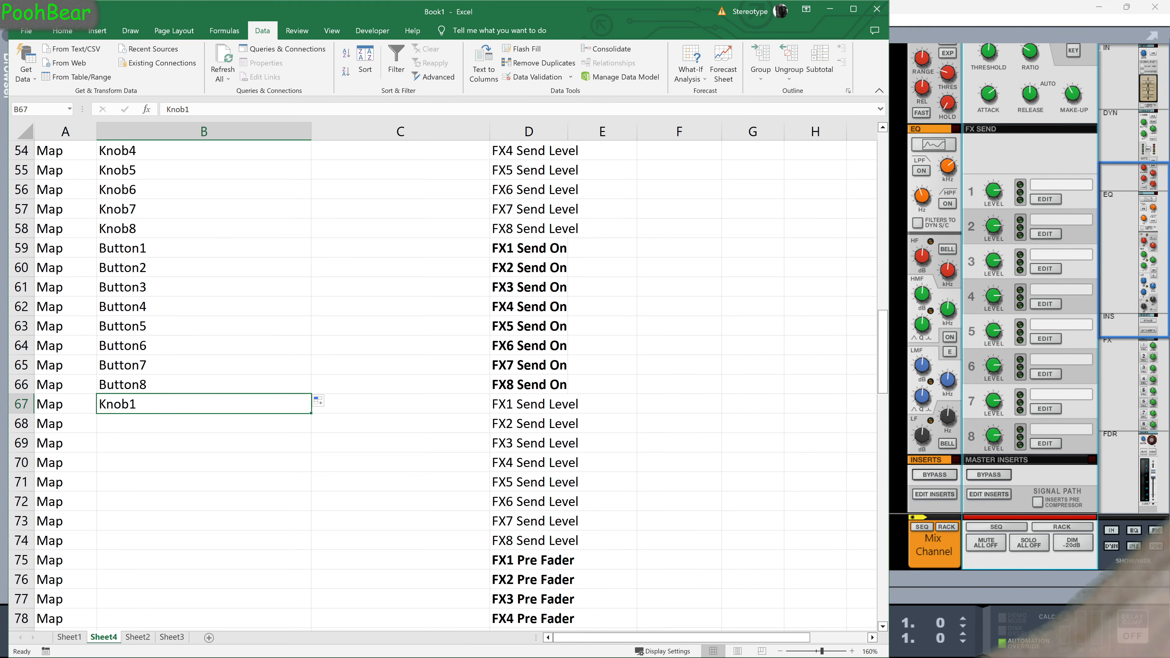
Fill B67 down to Knob8 in B74 and copy the Button1 to Button8 labels to B75:B82 for the FX Pre Fader rows.
drag(311, 414, 311, 543)
scroll(276, 482, down, 1)
drag(203, 170, 204, 306)
key(ctrl+c)
click(204, 482)
key(Return)
scroll(276, 482, up, 11)
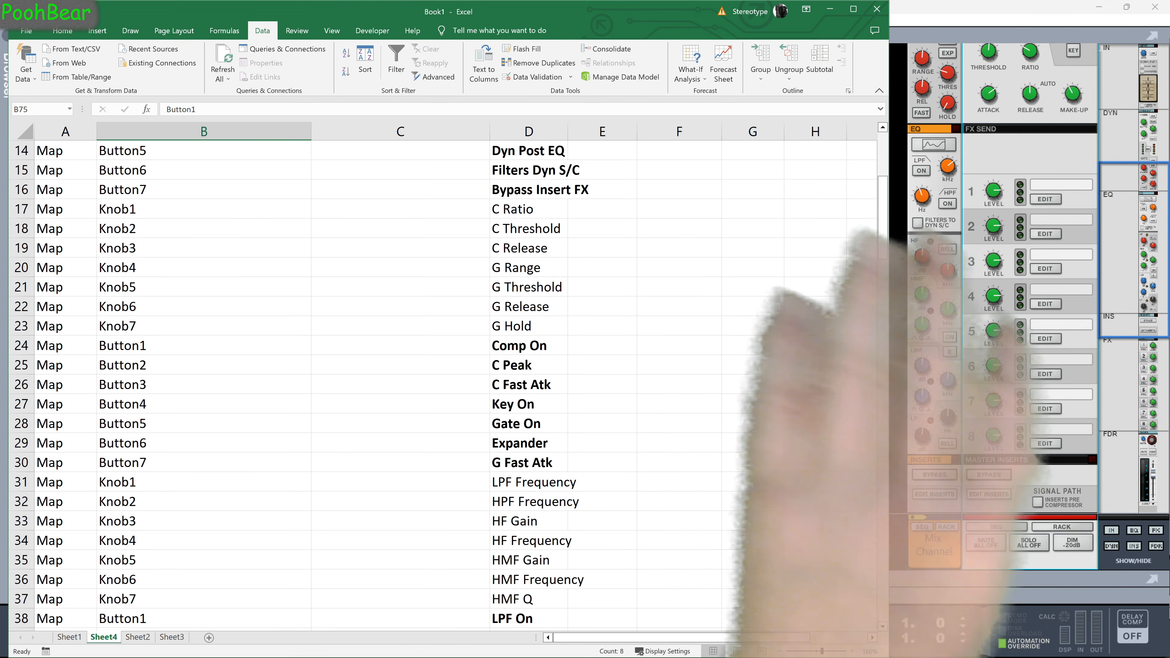
scroll(276, 369, up, 5)
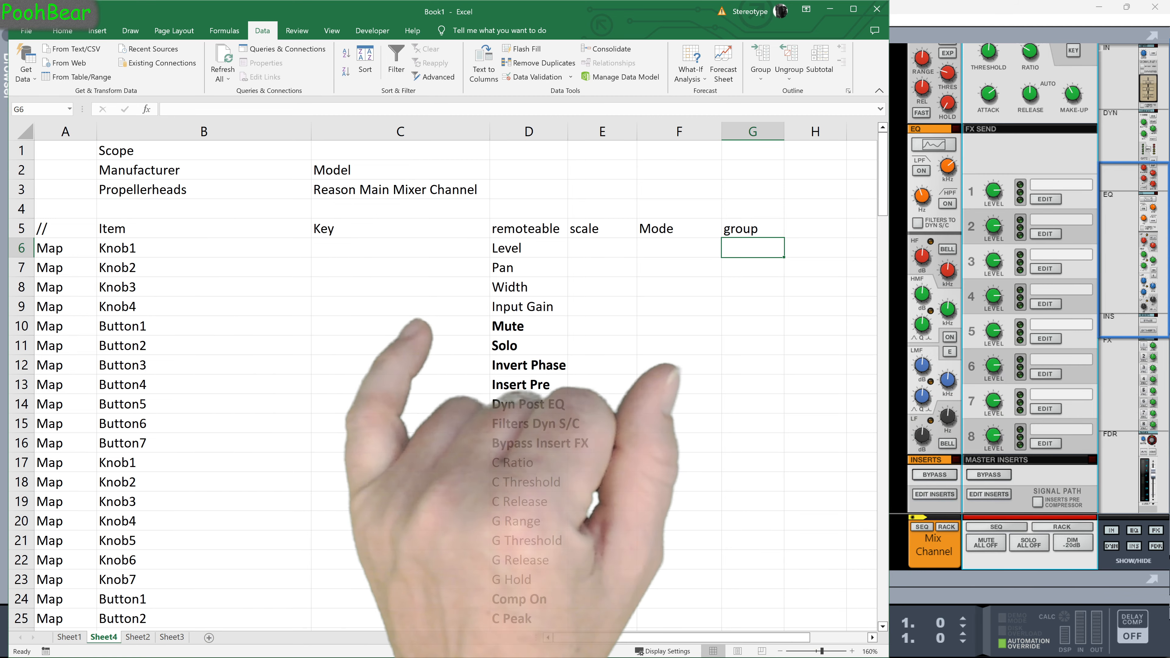
Enter Scope in A3 and Define Group in A4.
click(66, 190)
text(Scope)
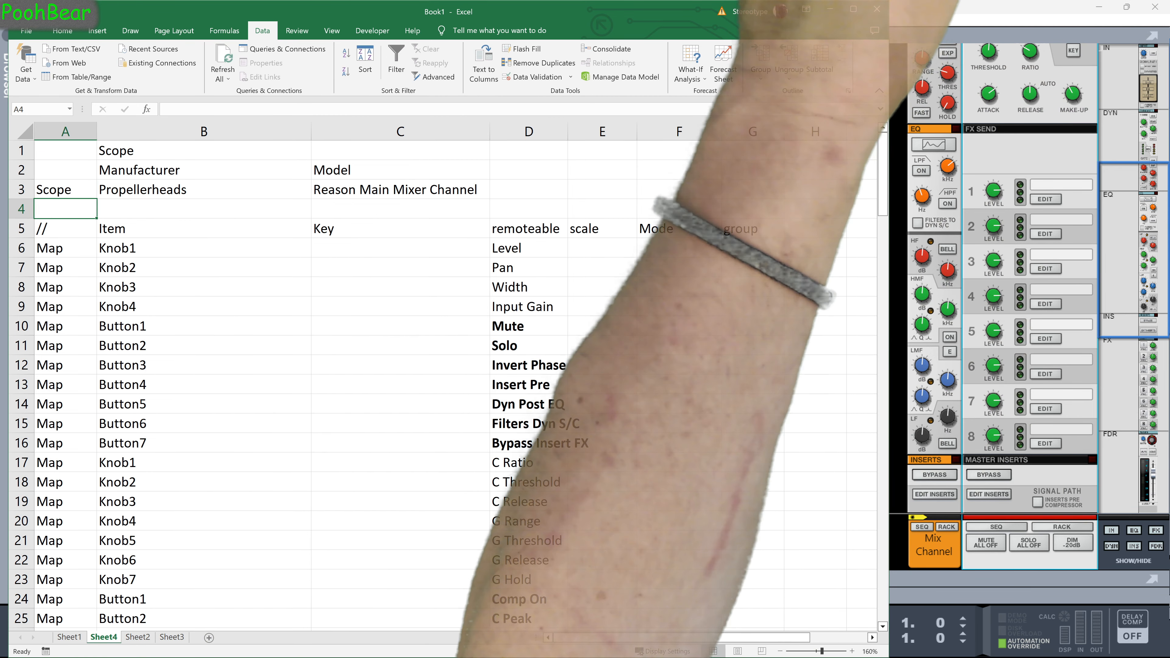
text(Define )
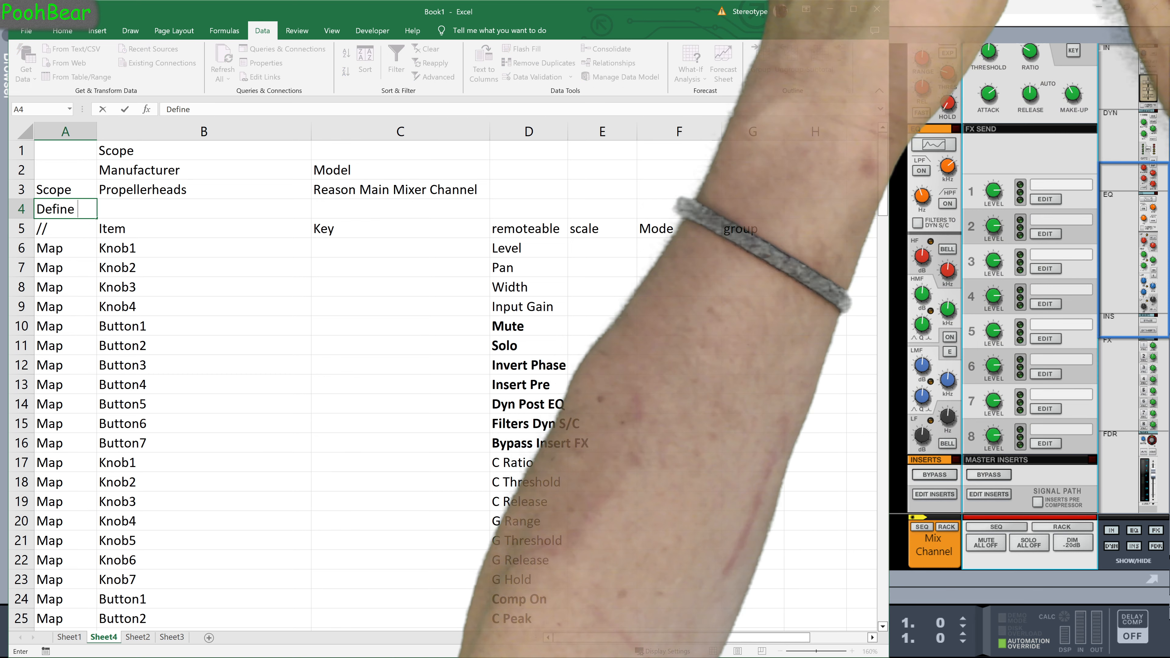
text(Group)
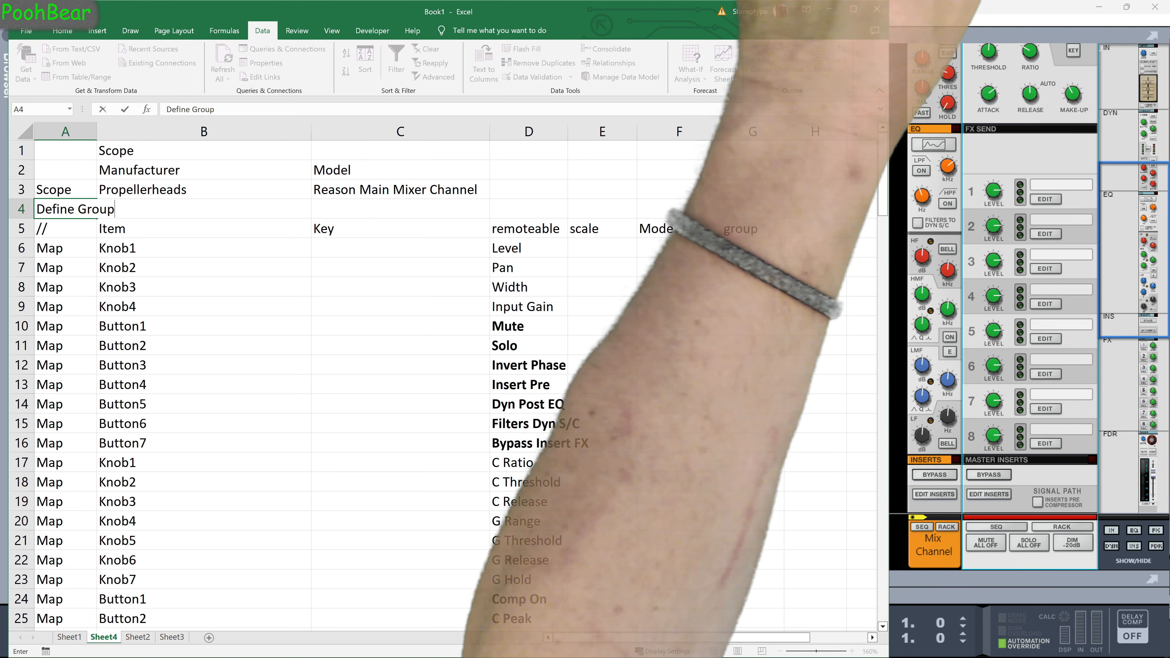
key(Tab)
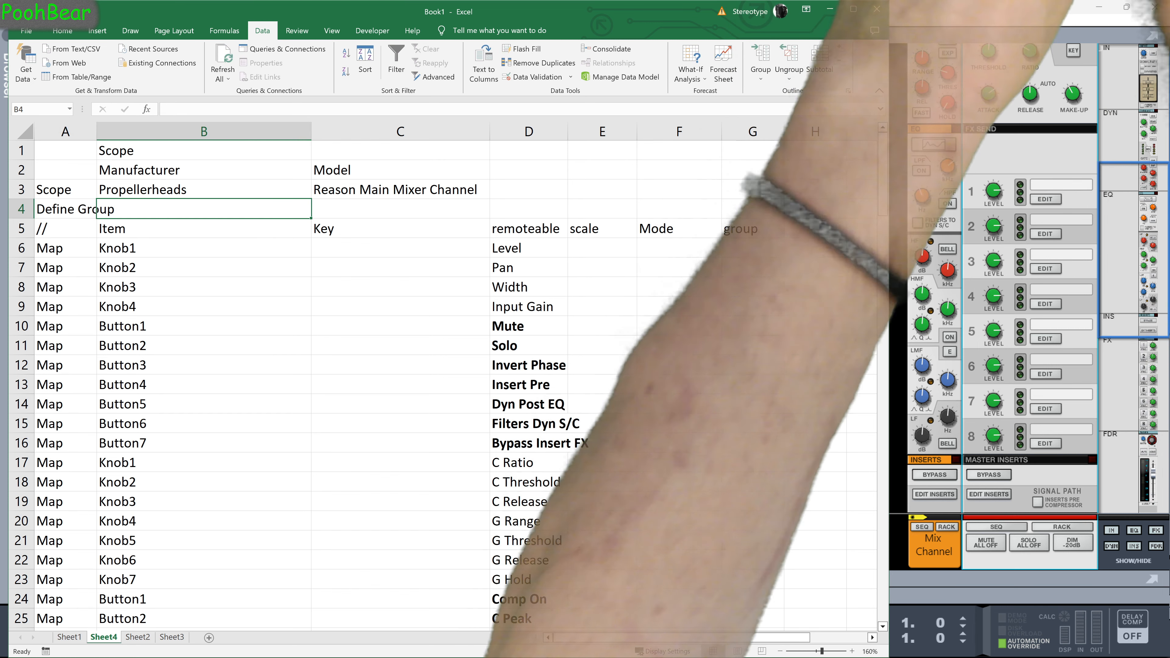
Enter Keyboard Shortcut Variations in B4 and widen column A to fit Define Group.
text(Keyboard Shortcut Variations)
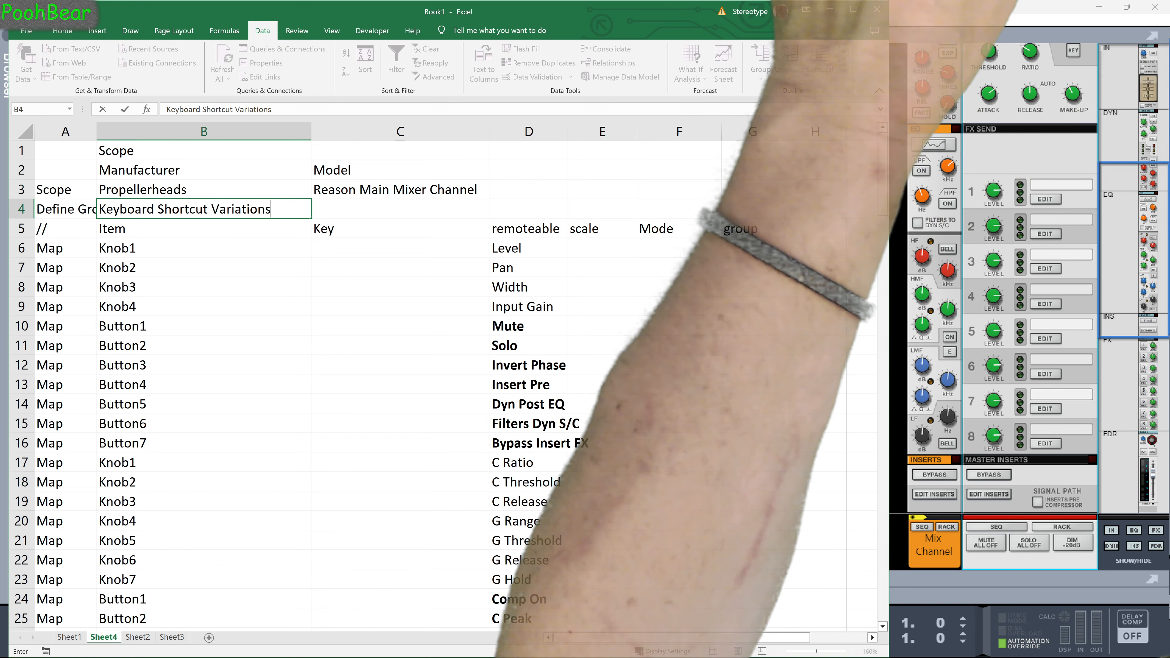
key(Tab)
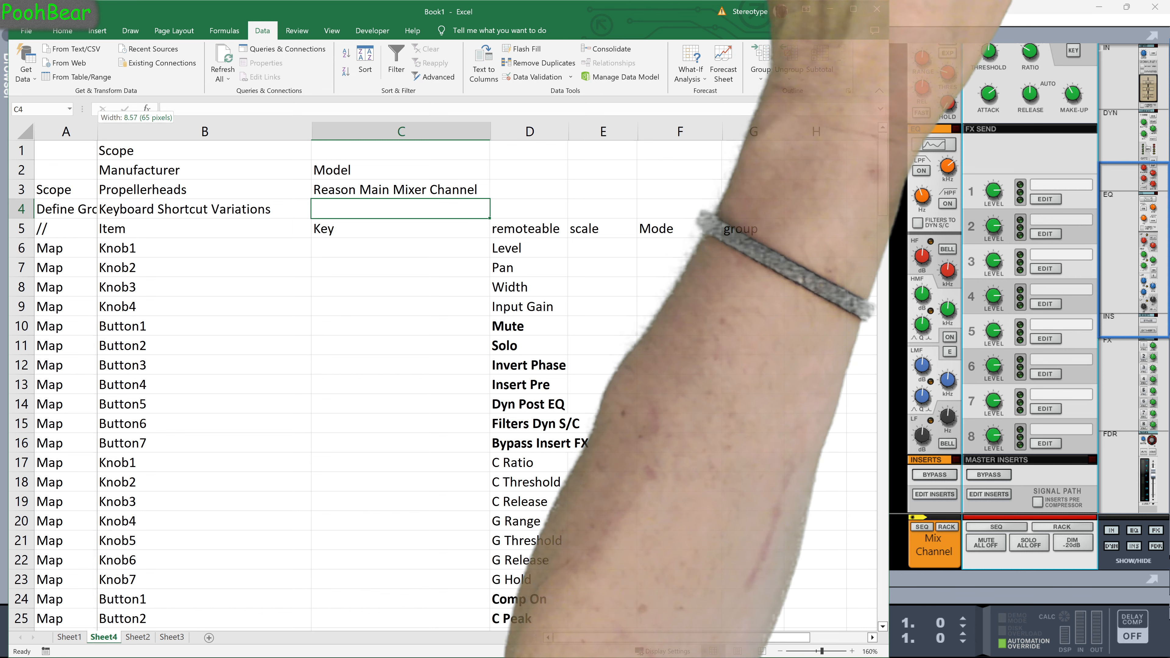
drag(109, 132, 122, 132)
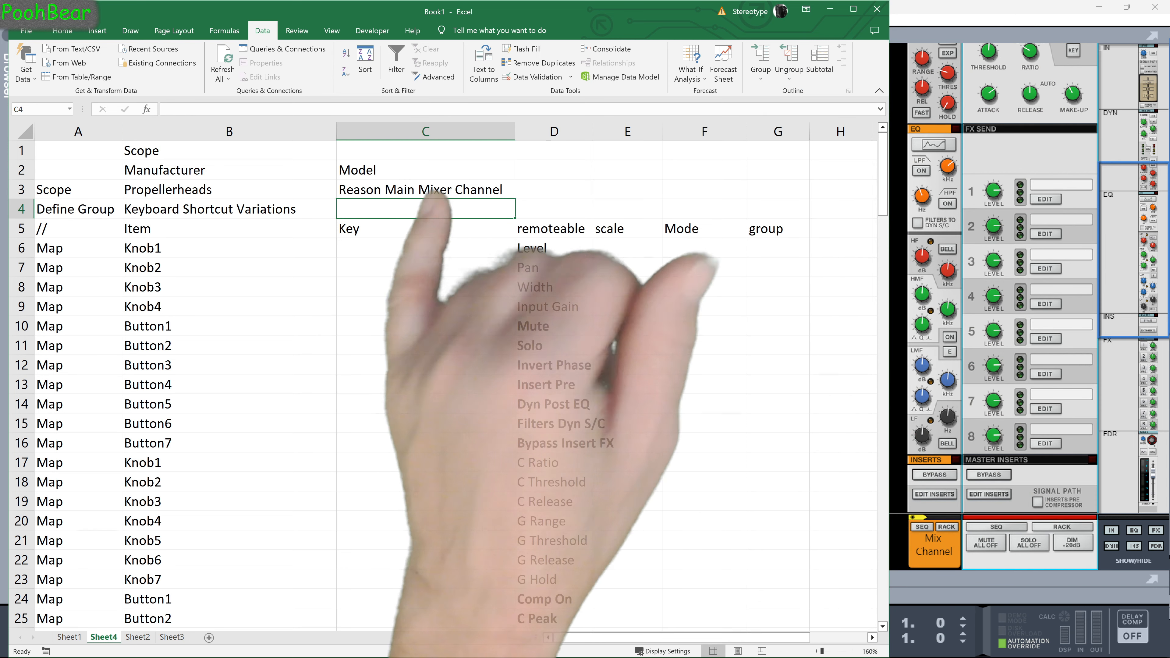
Enter the group names Page1 to Page6 across row 4 from C4 to H4.
text(Page1)
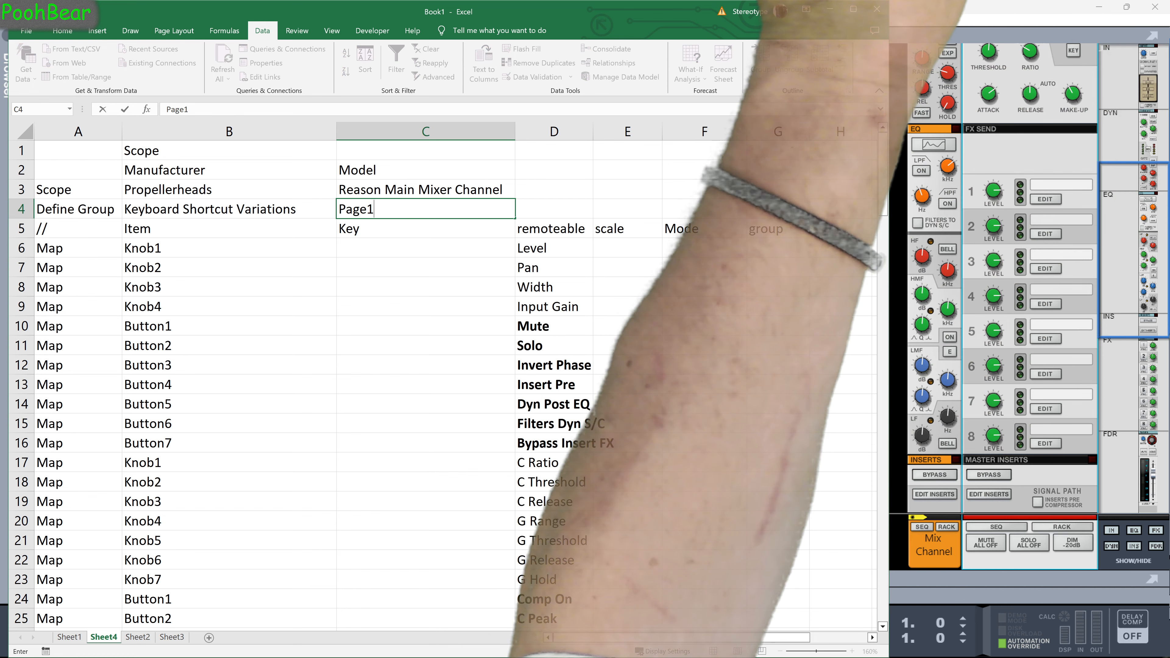
key(Tab)
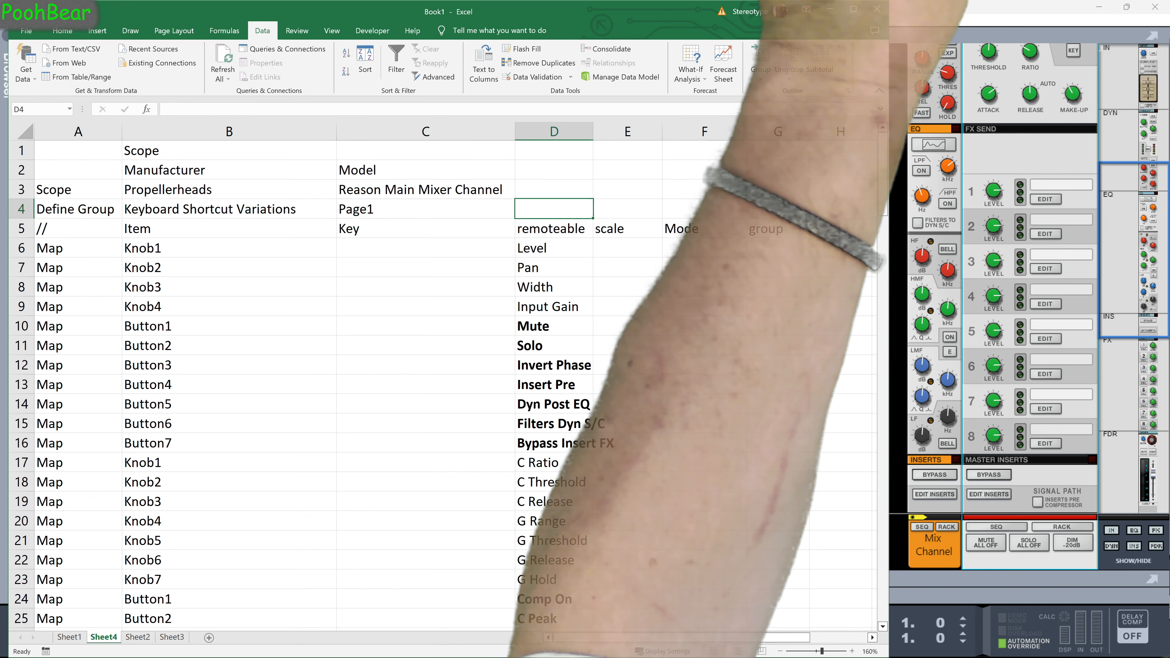
text(Page2)
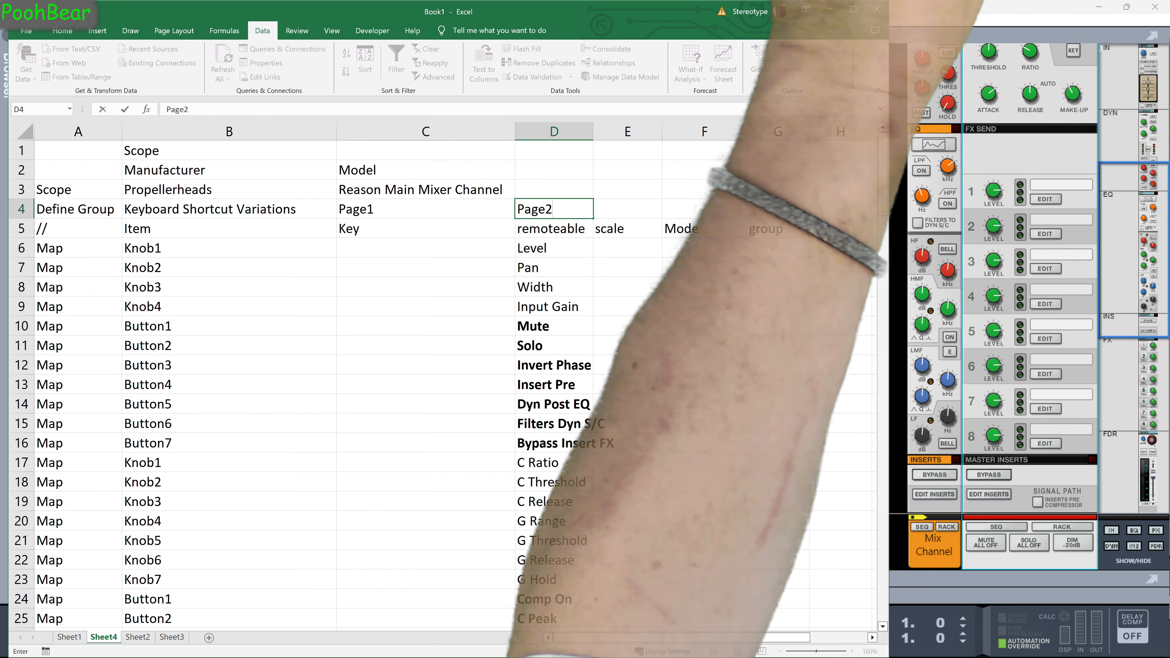
key(Tab)
text(Page)
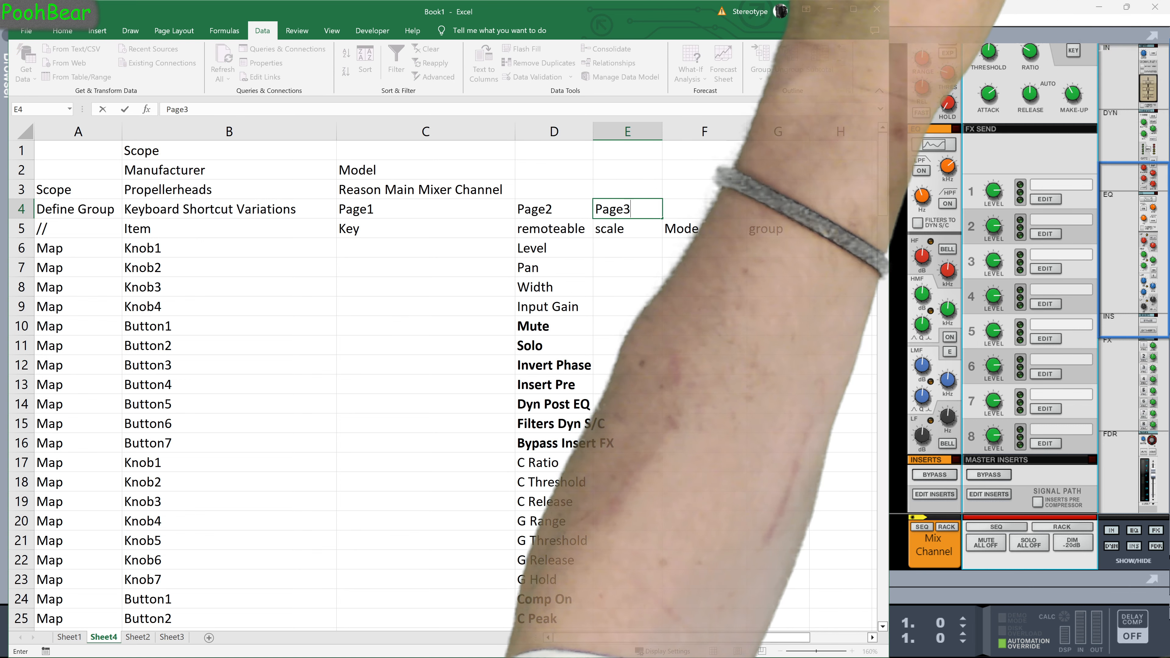
key(Tab)
text(Page)
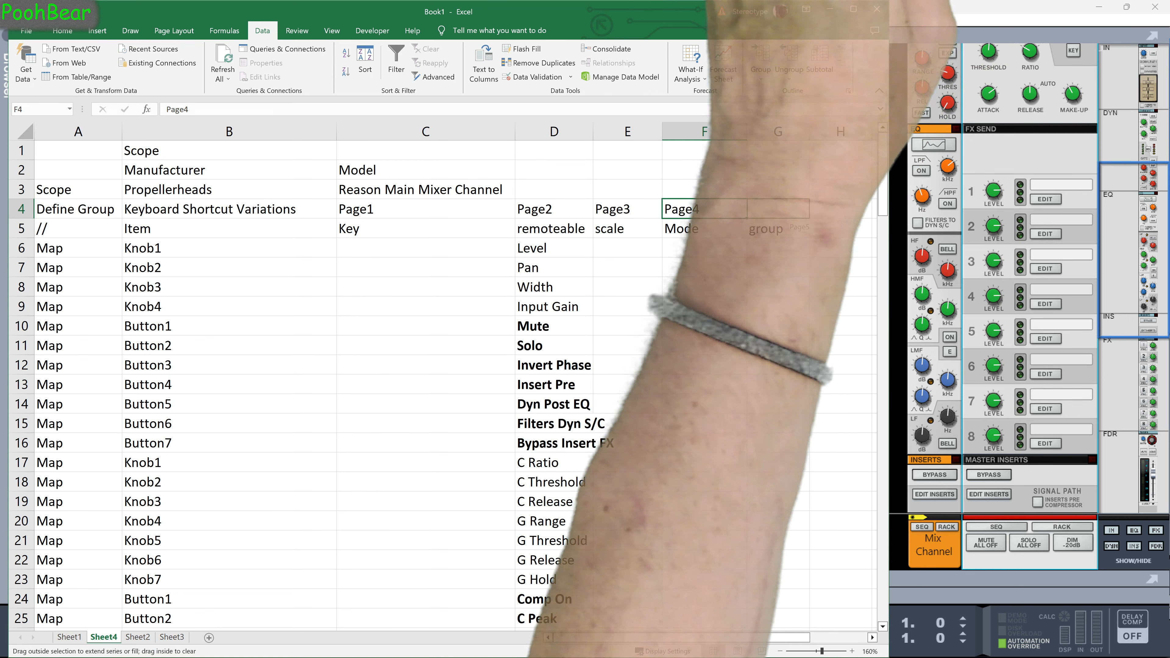
drag(833, 214, 834, 215)
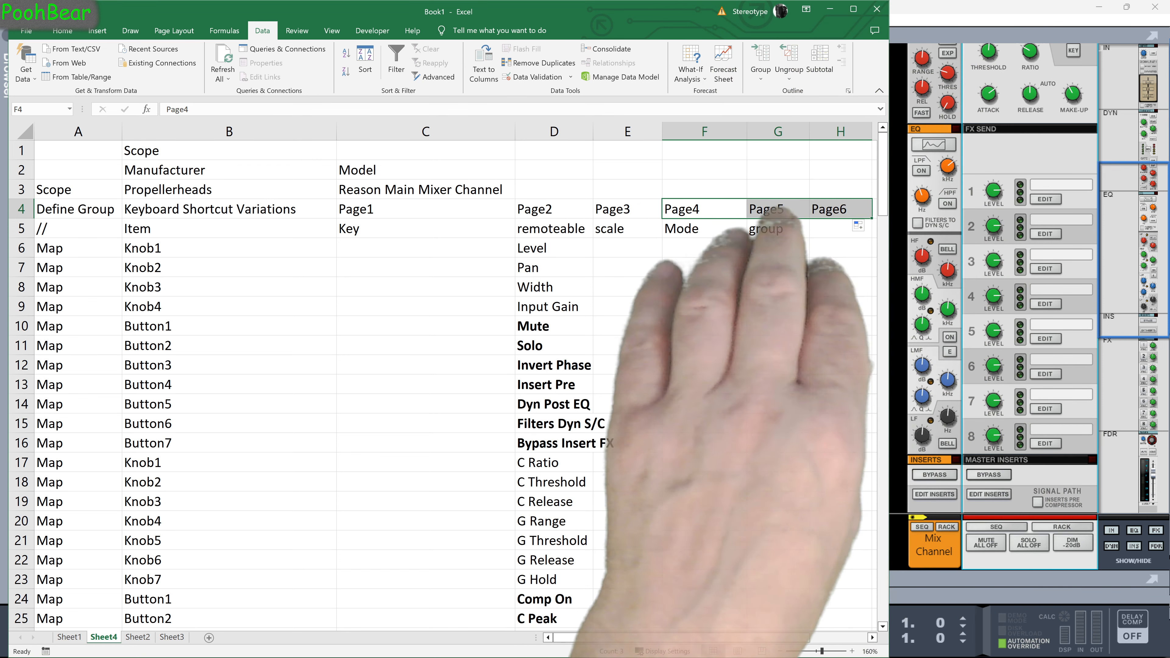
click(704, 267)
click(777, 248)
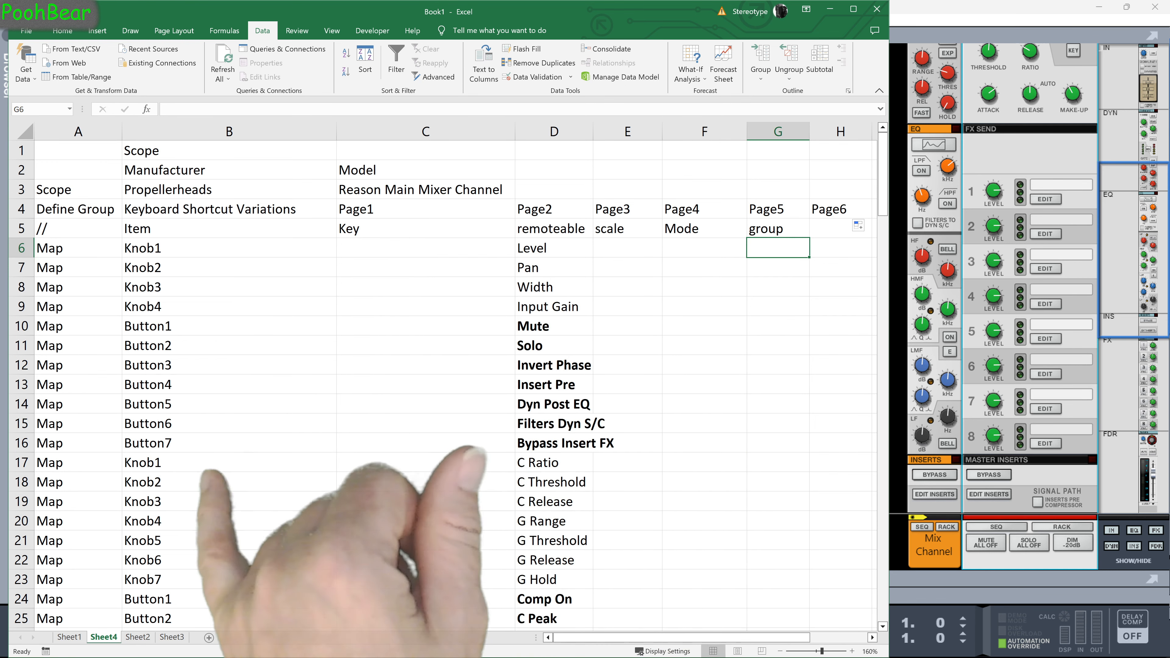
Look through the Item and remoteable columns from row 17 down to the last Map row.
click(213, 464)
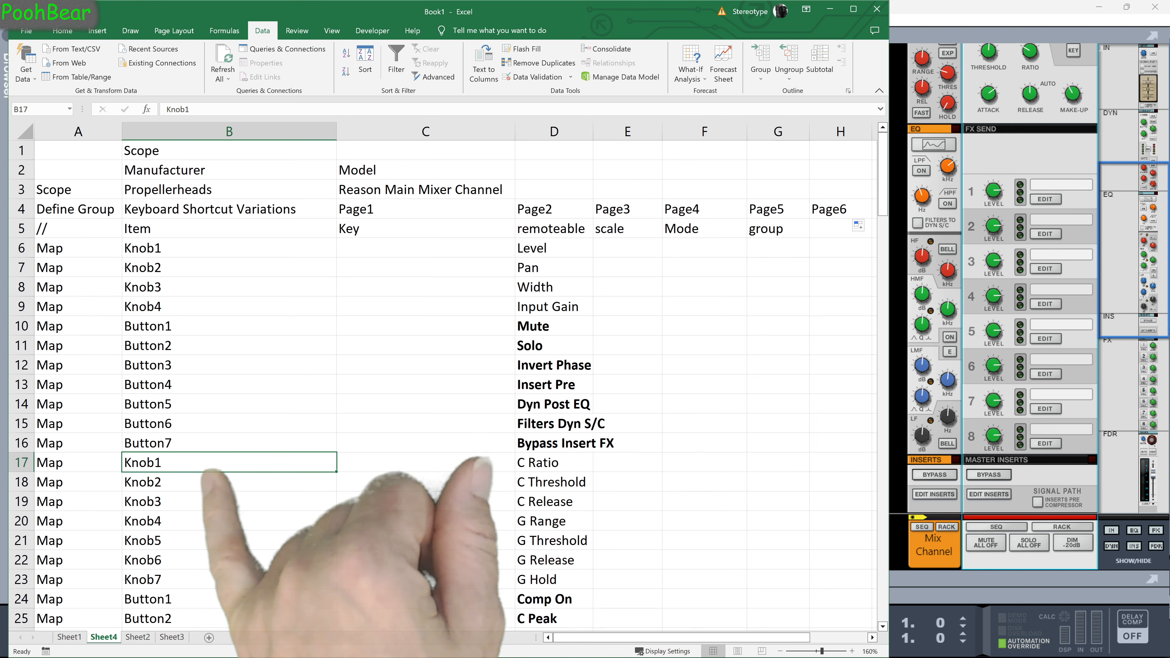
scroll(442, 382, down, 9)
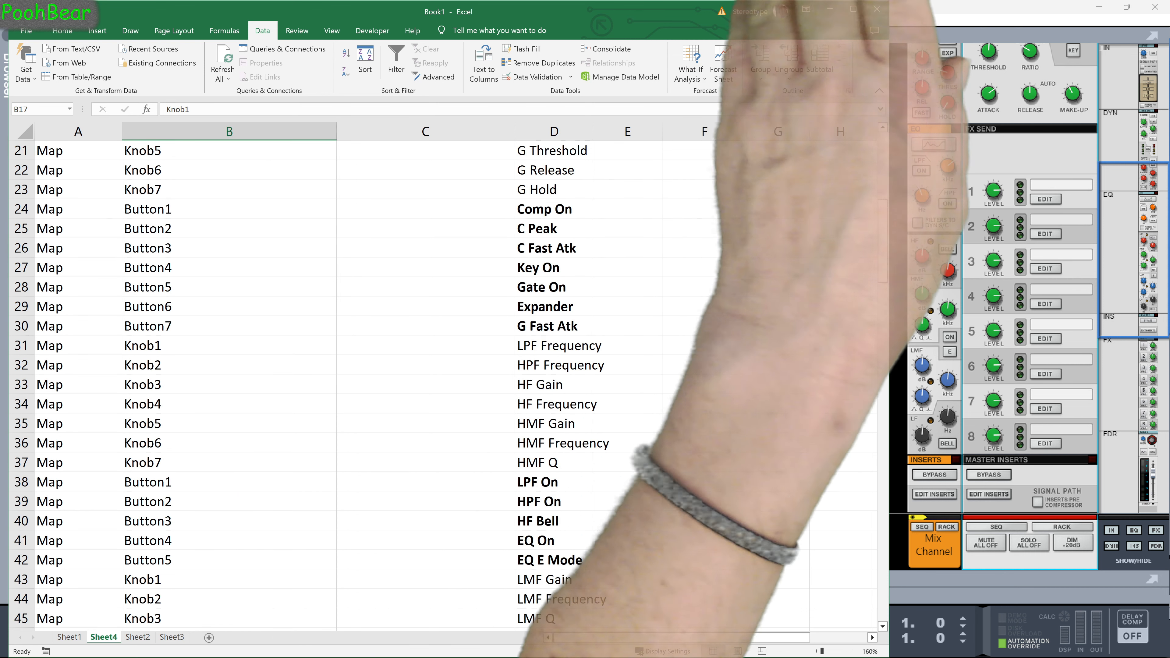
scroll(442, 382, down, 11)
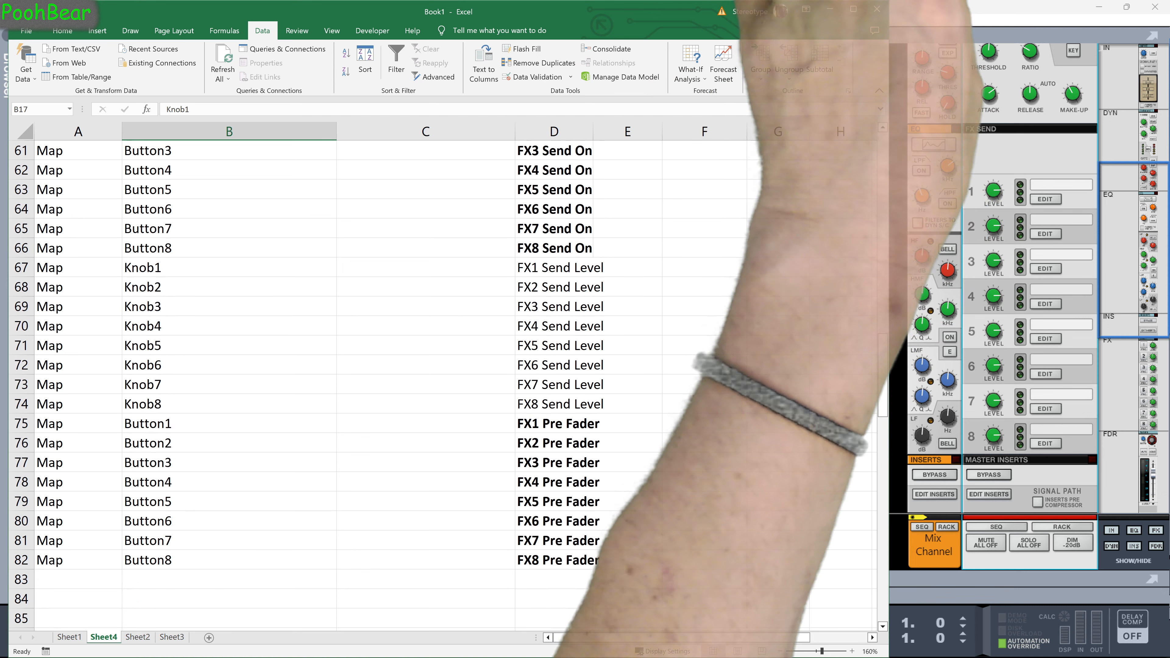
Replace Knob with Fader in all Item cells from B17 down to B74.
shift+click(228, 404)
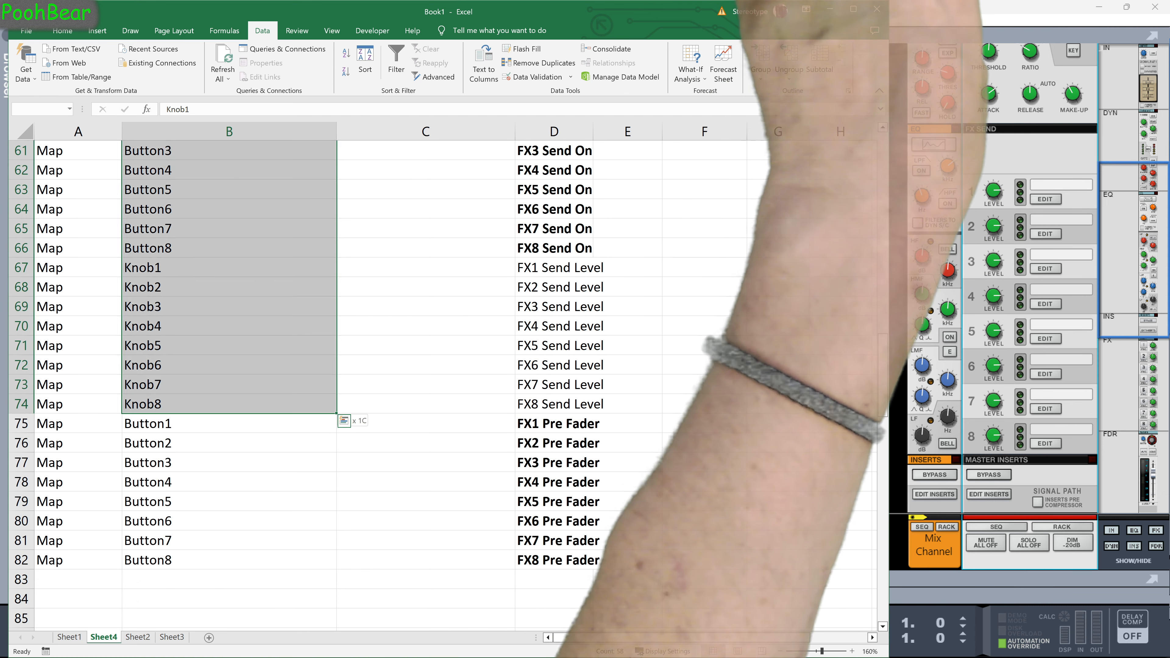
key(ctrl+h)
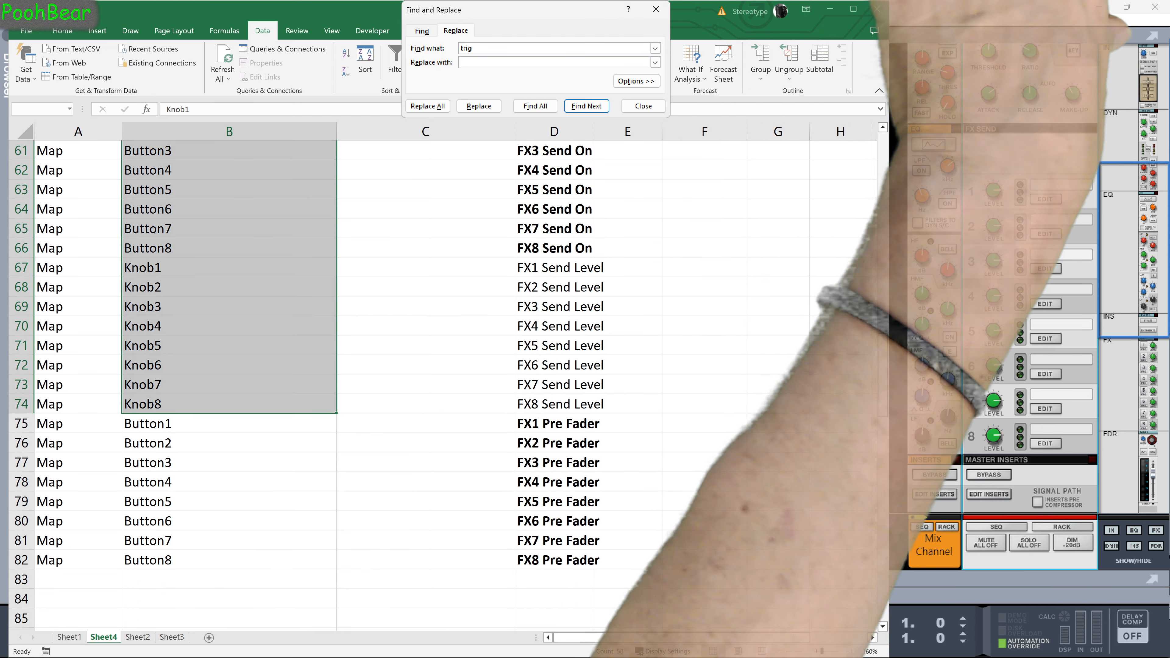
drag(526, 12, 452, 280)
double_click(392, 316)
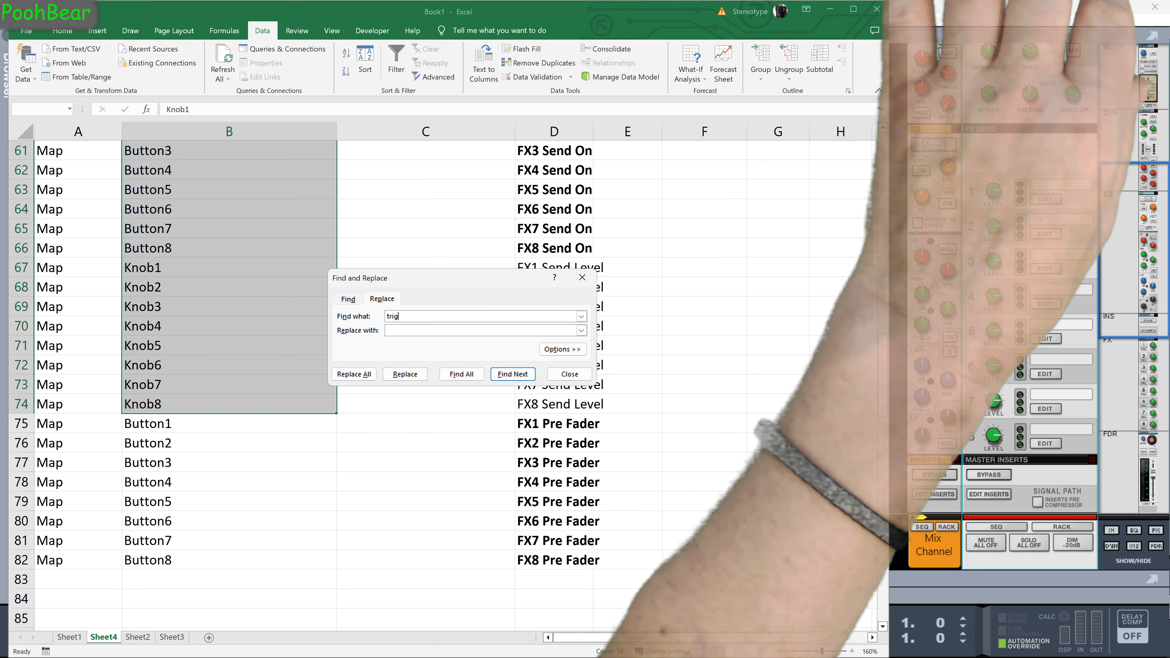
text(Knob)
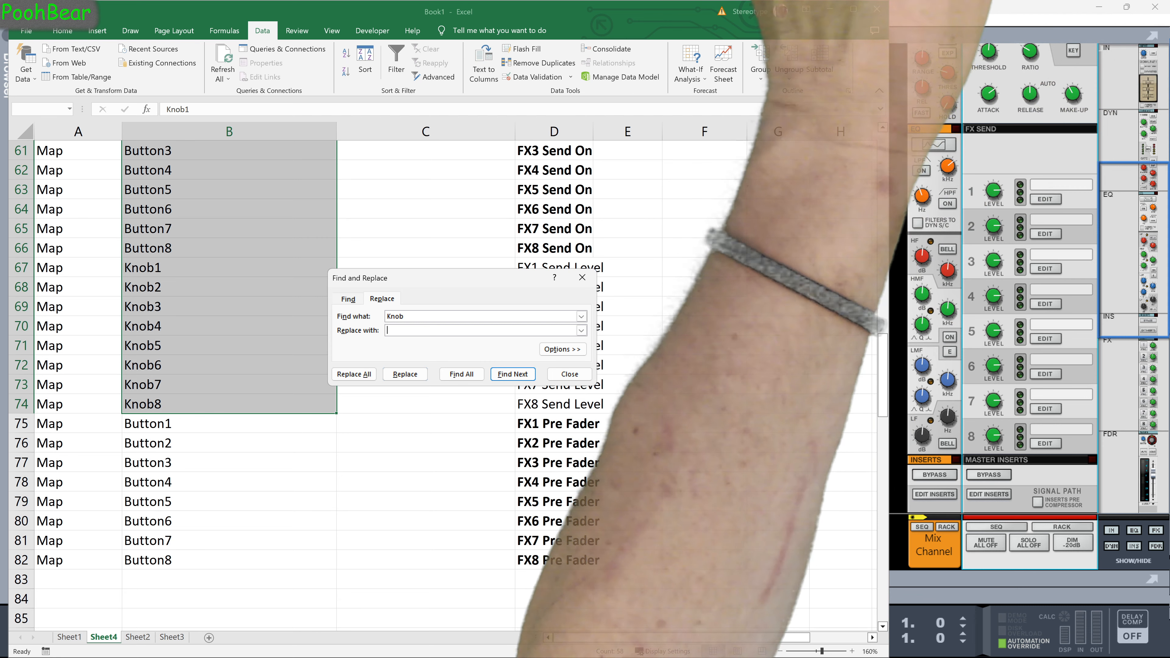
key(Tab)
text(Fd)
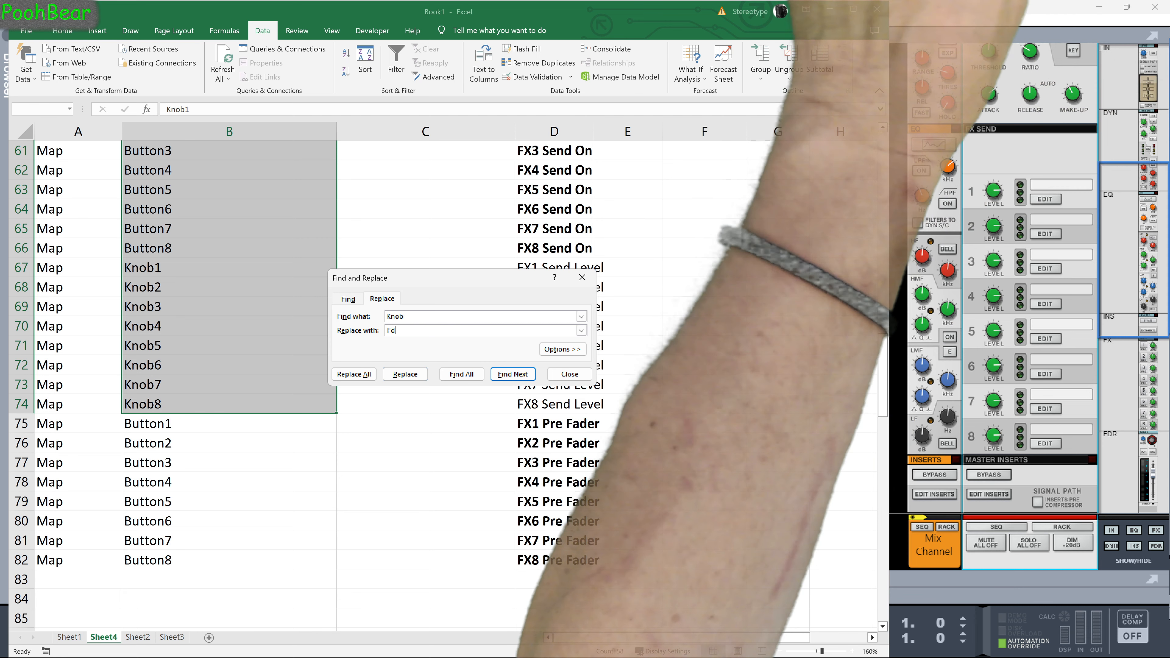
key(BackSpace)
text(ader)
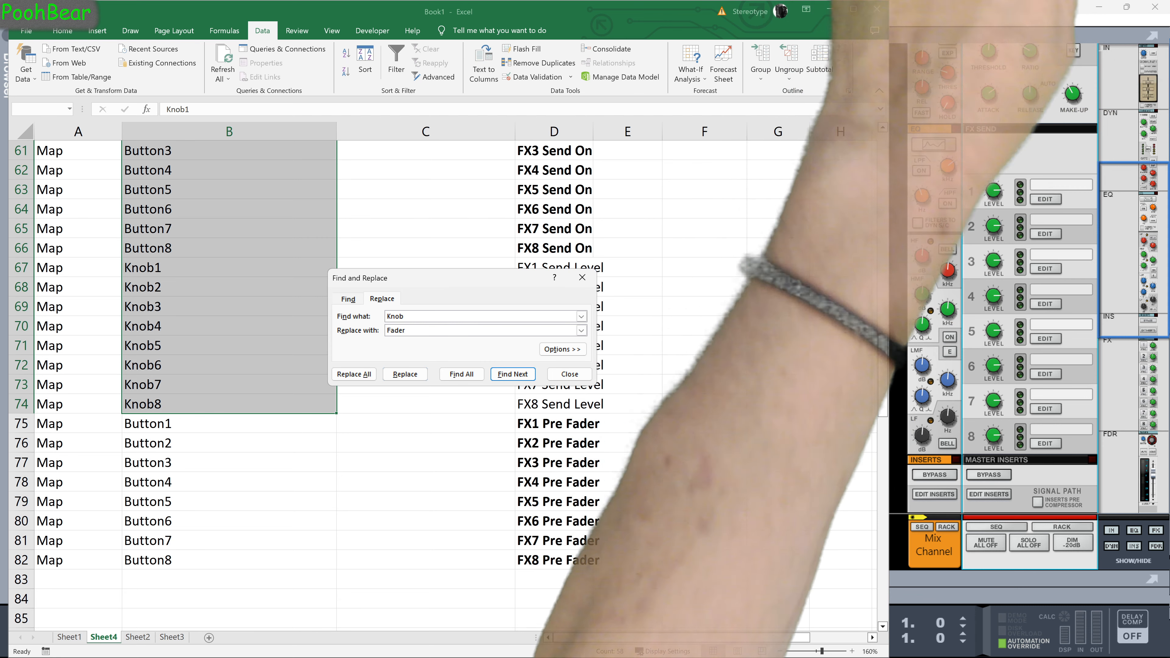
key(alt+t)
key(Return)
key(Return)
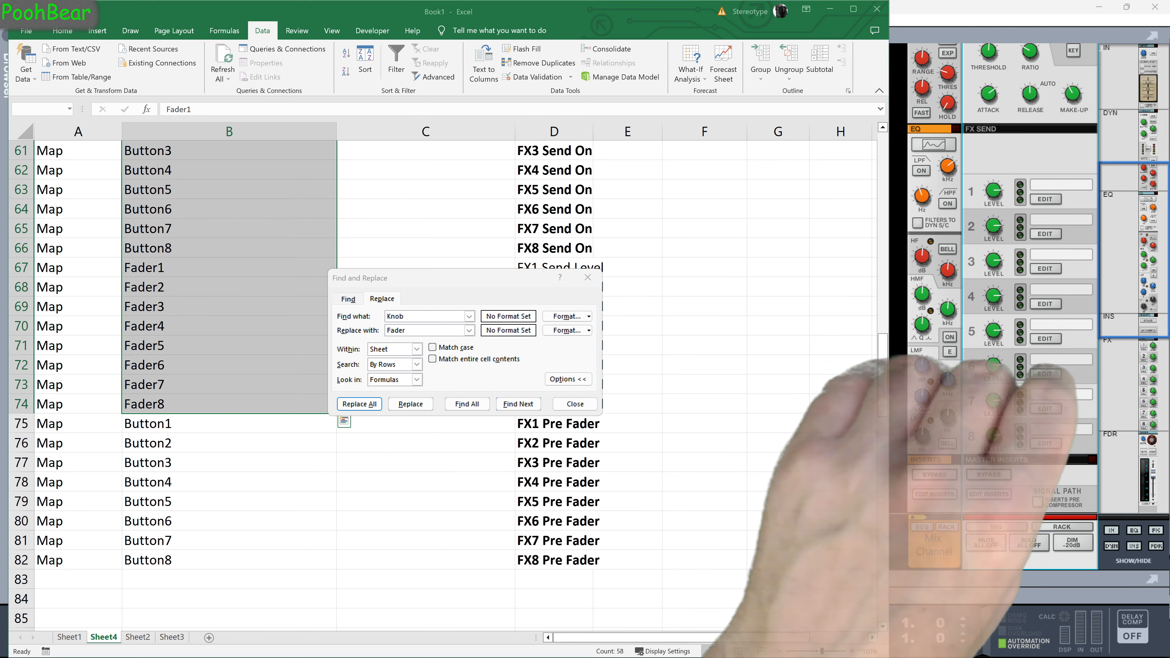
key(Return)
Enter Page1 in the group column at G10 and copy it down to G16.
scroll(442, 382, up, 19)
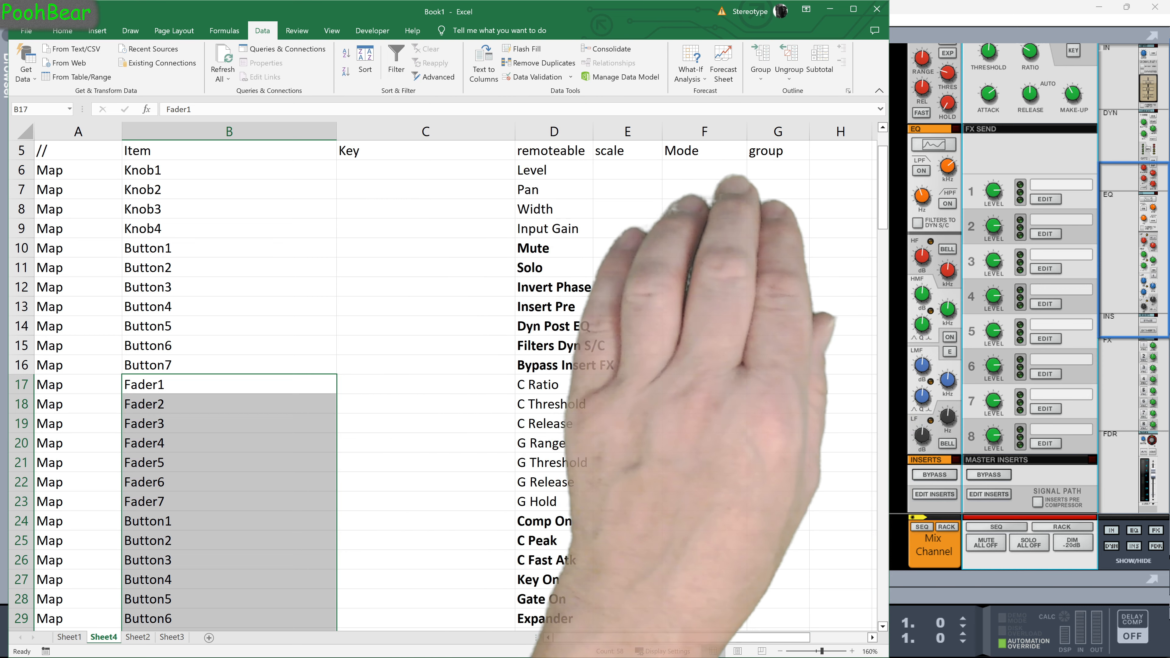
drag(778, 170, 778, 228)
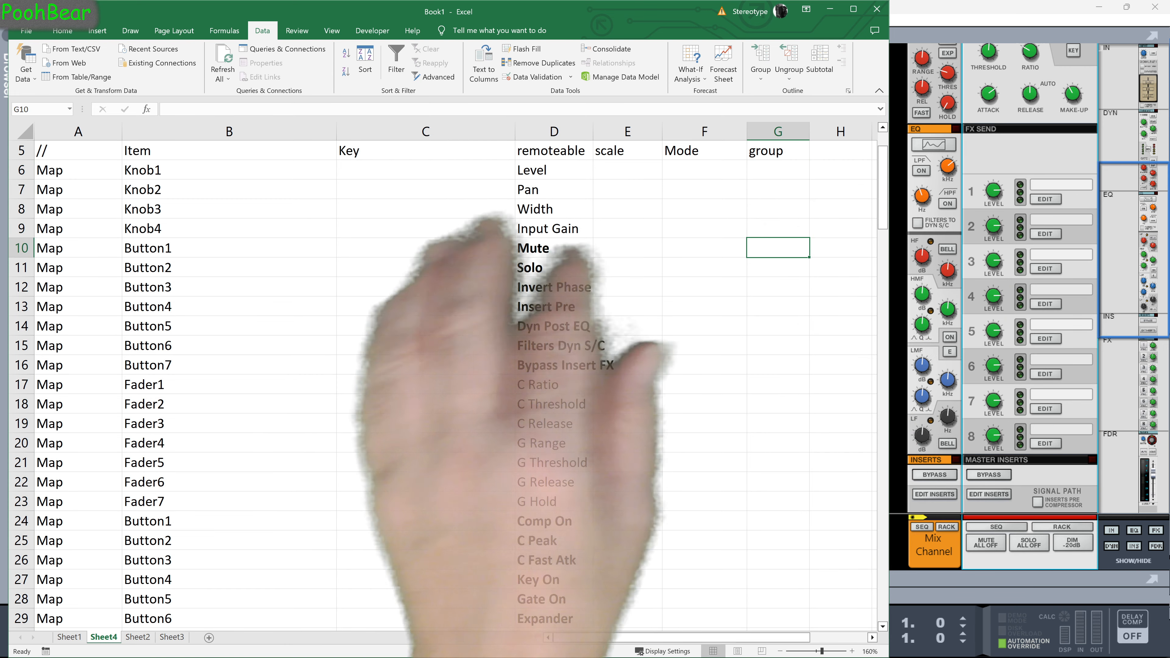
text(Page)
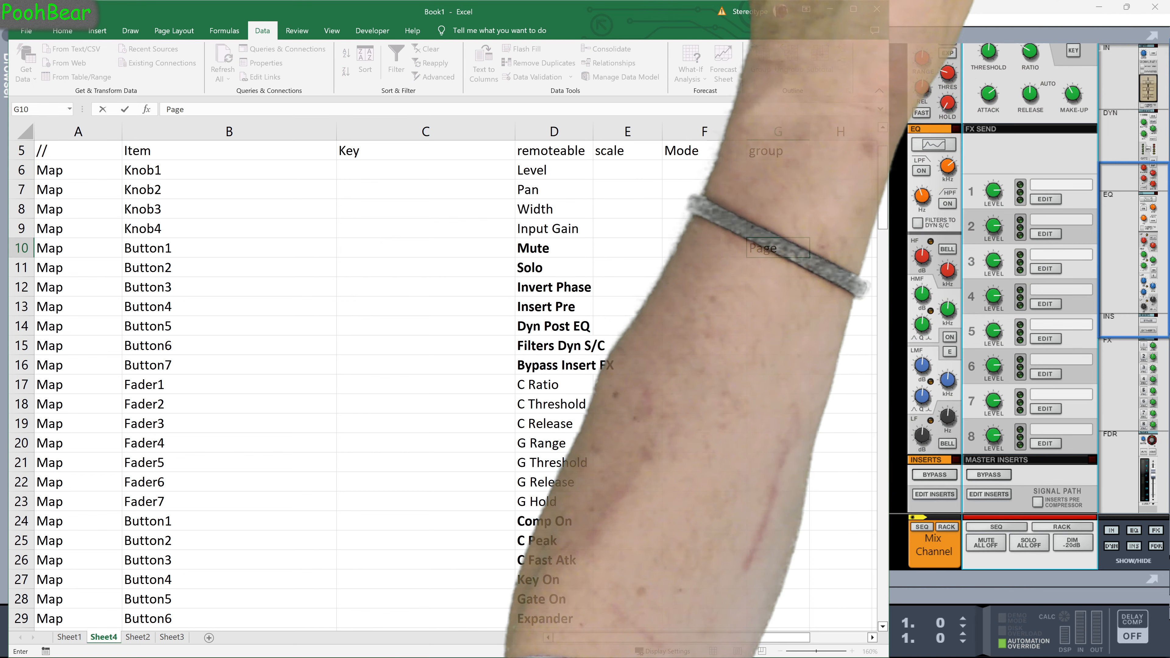
text(1)
key(Return)
key(Up)
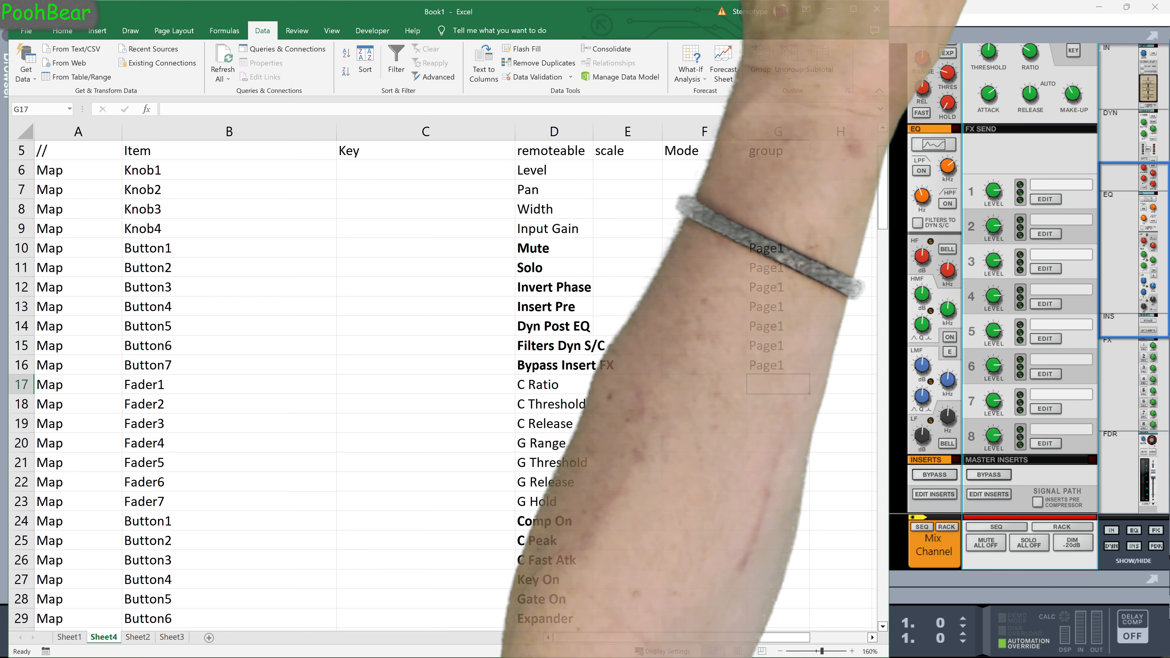
Enter Page2 in G17 and copy it down the group column to G30.
text(Page2)
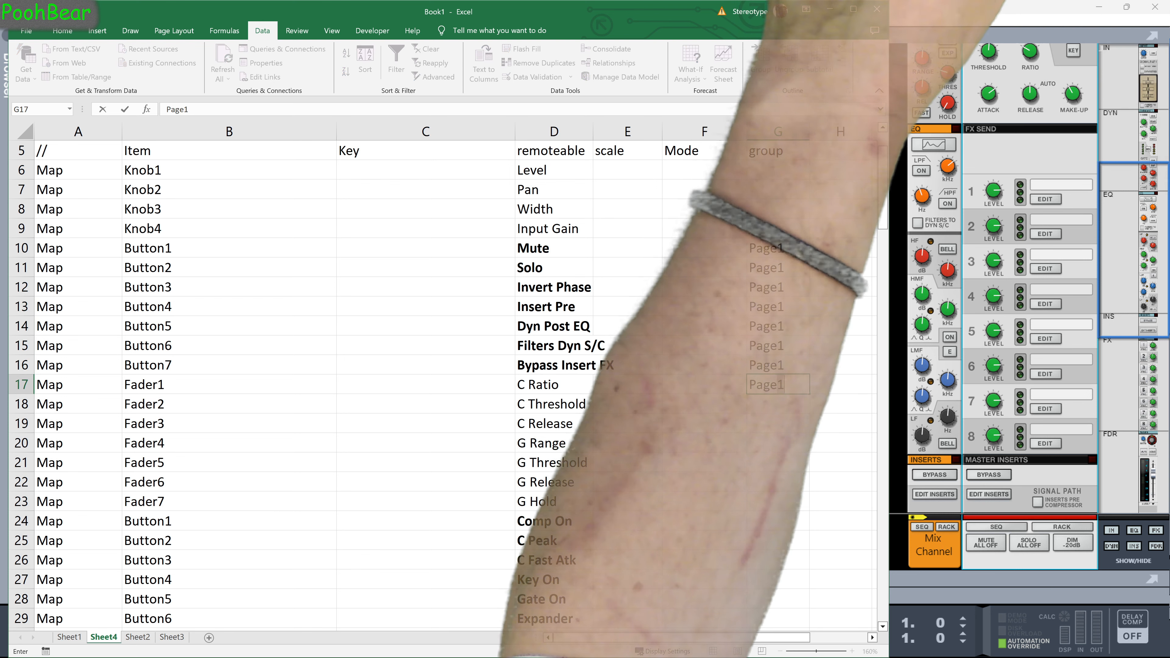
key(Up)
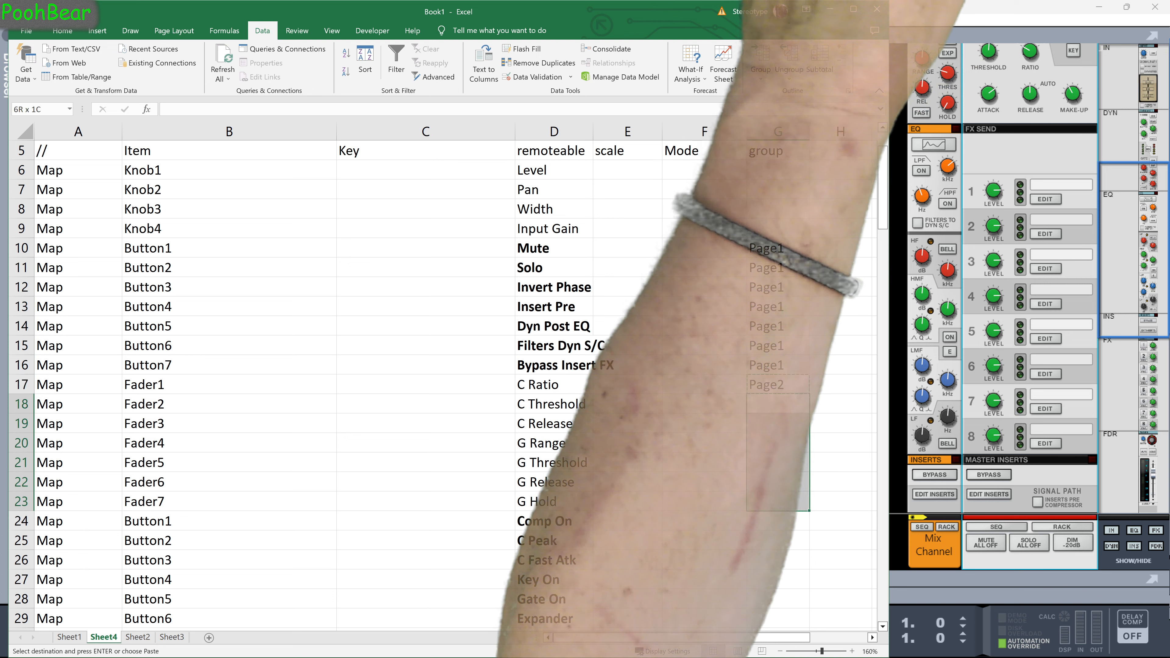
key(shift+Down)
key(shift+Down)
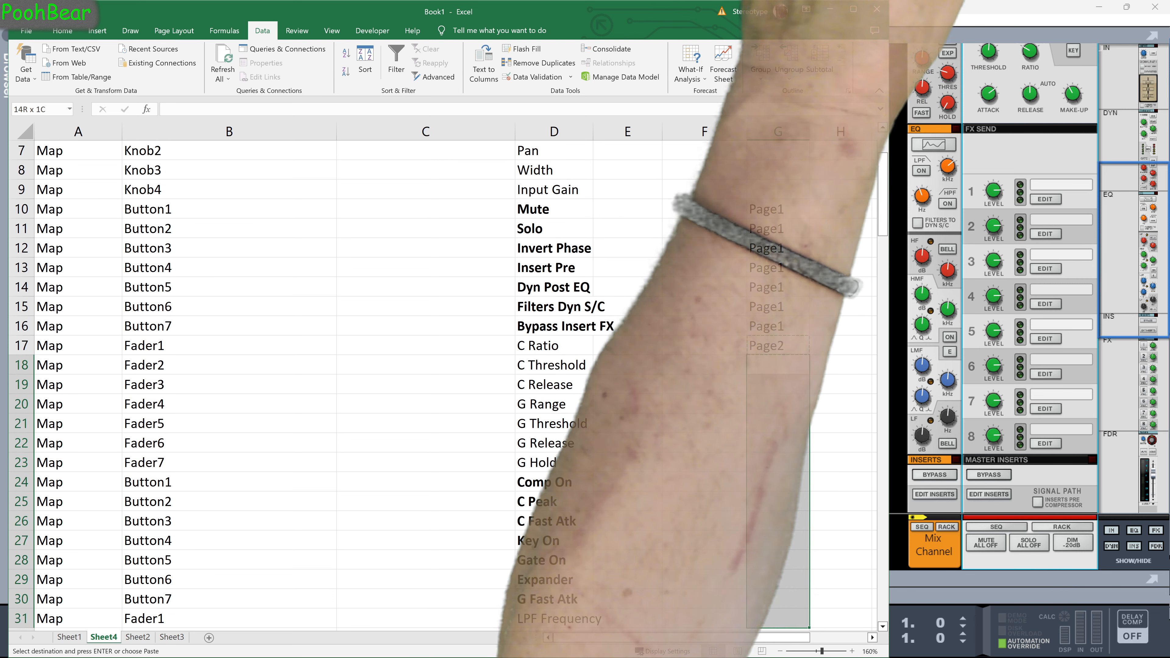
key(Down)
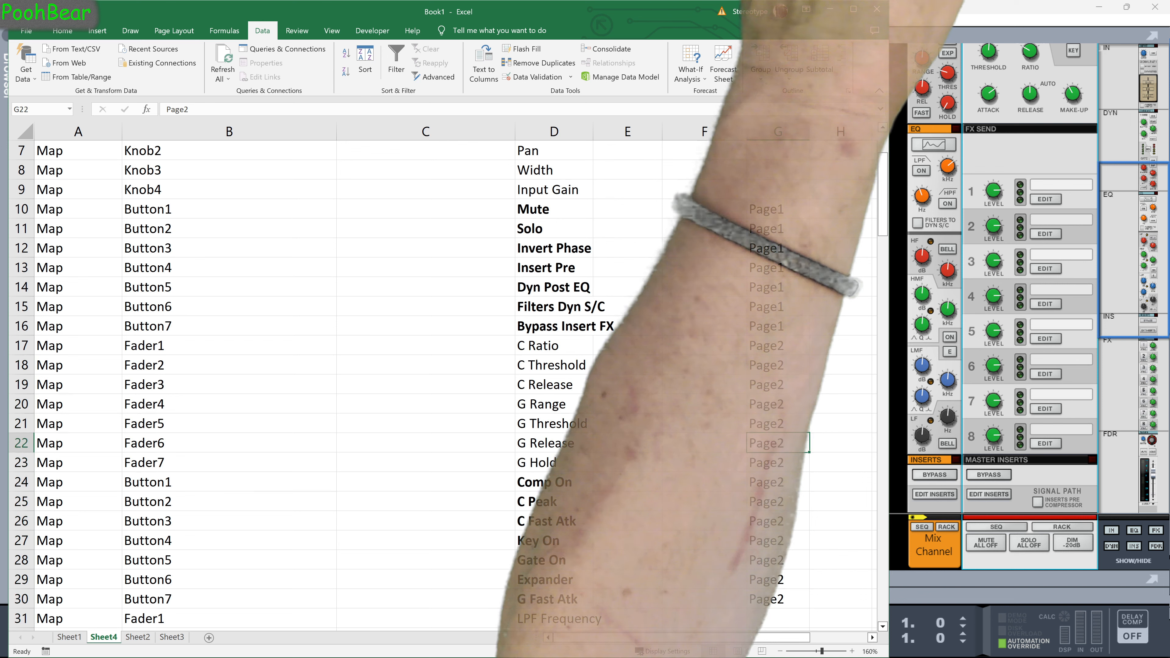
Enter Page3 in G31 and copy it down the group column to G42.
text(Page3)
key(Return)
key(Up)
key(ctrl+c)
key(Down)
key(shift+Down)
key(shift+Down)
key(shift+Down)
key(shift+Down)
key(shift+Down)
key(shift+Down)
key(shift+Down)
key(shift+Down)
key(shift+Down)
key(shift+Down)
key(shift+Down)
key(shift+Down)
key(shift+Up)
key(shift+Up)
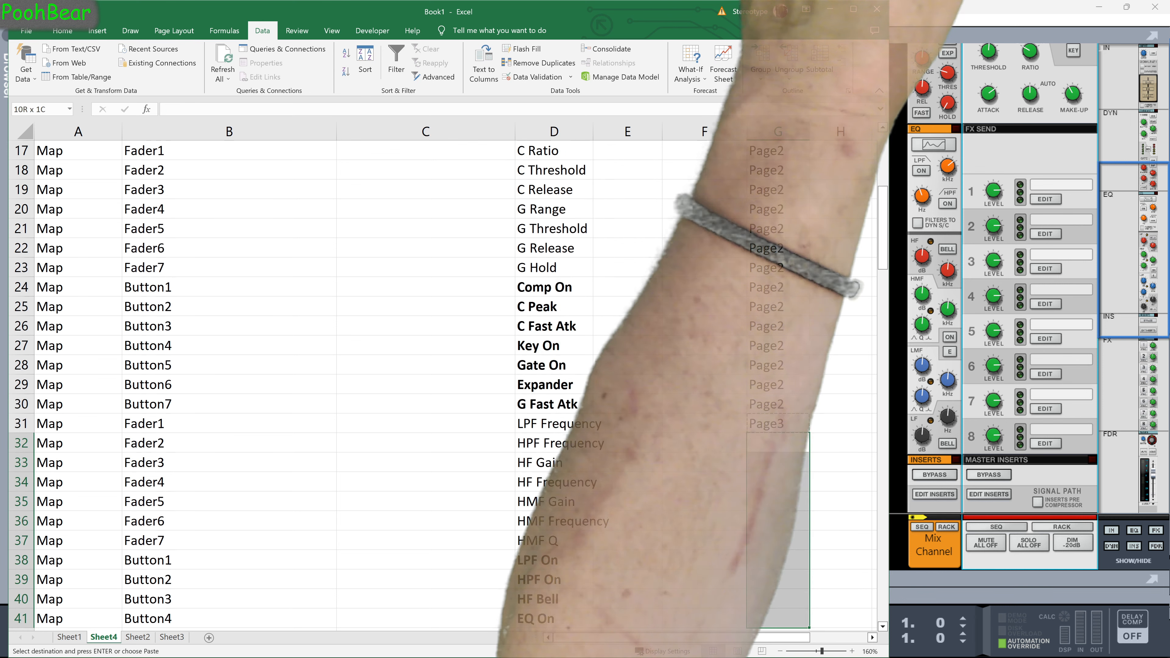
key(Return)
Enter Page4 in G43 and copy it down the group column to G50.
key(Down)
key(Down)
key(Down)
key(Down)
key(Down)
key(Down)
key(Down)
key(Down)
key(Down)
key(Down)
key(Down)
text(Page4)
key(Return)
key(Up)
key(ctrl+c)
key(Down)
key(shift+Down)
key(shift+Down)
key(shift+Down)
key(shift+Down)
key(shift+Down)
key(shift+Down)
key(shift+Down)
key(shift+Down)
key(shift+Down)
key(shift+Up)
key(shift+Up)
key(shift+Up)
key(Return)
Enter Page5 in G51 and copy it down the group column to G66.
key(Down)
key(Down)
key(Down)
key(Down)
key(Down)
key(Down)
key(Down)
text(Page5)
key(Return)
key(Up)
key(ctrl+c)
key(Down)
key(shift+Down)
key(shift+Down)
key(shift+Down)
key(shift+Down)
key(shift+Down)
key(shift+Down)
key(shift+Down)
key(shift+Down)
key(shift+Down)
key(shift+Down)
key(shift+Down)
key(shift+Down)
key(shift+Down)
key(shift+Down)
key(Return)
Enter Page6 in G67 and copy it down the group column to the last Map row, G82.
key(Down)
key(Down)
key(Down)
key(Down)
key(Down)
key(Down)
key(Down)
key(Down)
key(Down)
key(Down)
key(Down)
key(Down)
key(Down)
key(Down)
key(Down)
text(Page6)
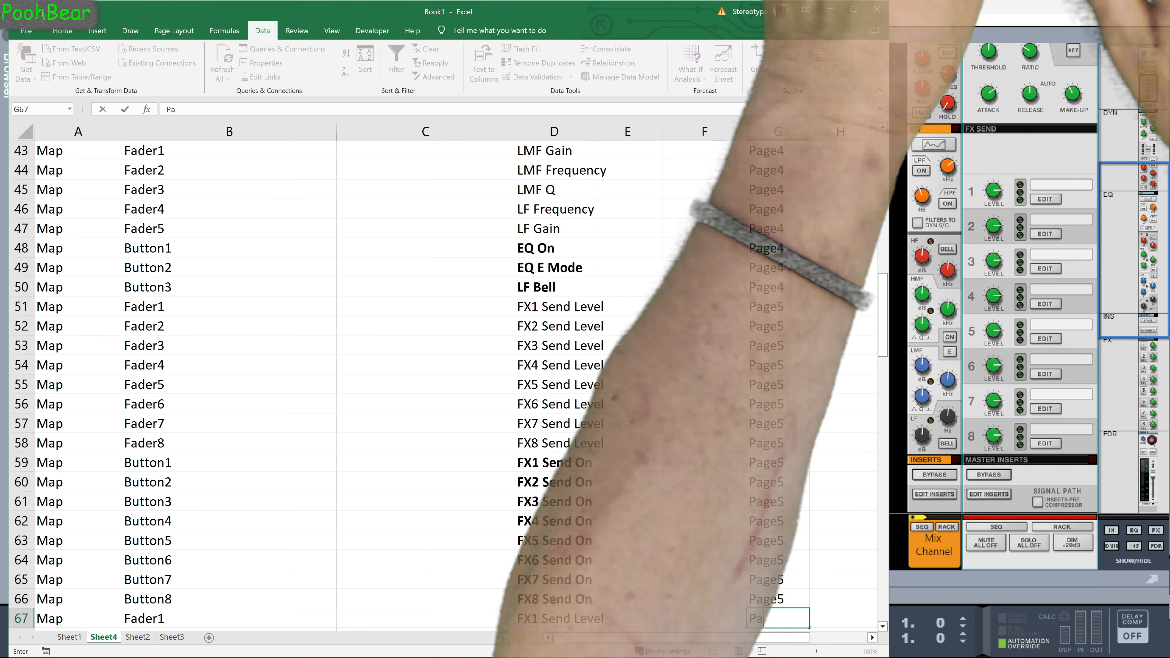
key(Return)
key(Up)
key(ctrl+c)
key(Down)
key(shift+Down)
key(shift+Down)
key(shift+Down)
key(shift+Down)
key(shift+Down)
key(shift+Down)
key(shift+Down)
key(shift+Down)
key(shift+Down)
key(shift+Down)
key(shift+Down)
key(shift+Down)
key(shift+Down)
key(shift+Down)
key(shift+Down)
key(shift+Up)
key(Return)
Select the whole map table A3:G82, from the Propellerheads scope row to the last Map row, and copy it.
key(ctrl+Home)
key(Down)
key(Down)
key(shift+Right)
key(shift+Down)
key(shift+Down)
key(shift+Down)
key(shift+Down)
key(shift+Down)
key(shift+Down)
key(shift+Down)
key(shift+Right)
key(shift+Down)
key(shift+Down)
key(shift+Down)
key(shift+Down)
key(shift+Down)
key(shift+Down)
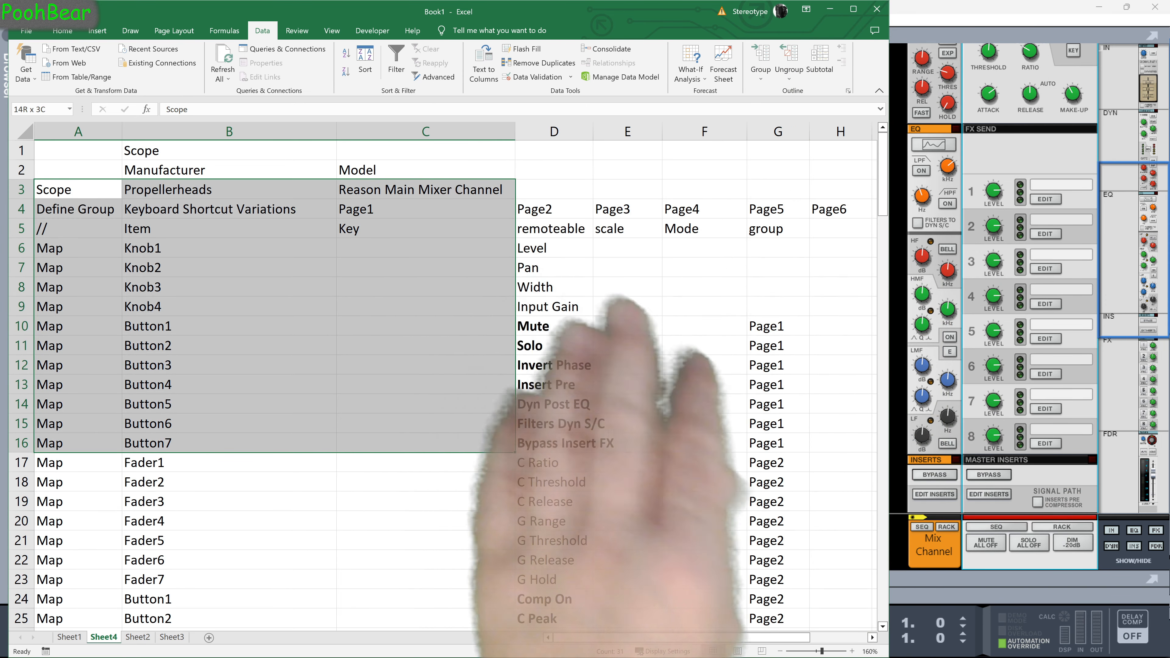
key(shift+Down)
key(shift+Down)
key(shift+Down)
key(shift+Down)
key(shift+Down)
key(shift+Right)
key(shift+Right)
key(shift+Right)
key(shift+Down)
key(shift+Right)
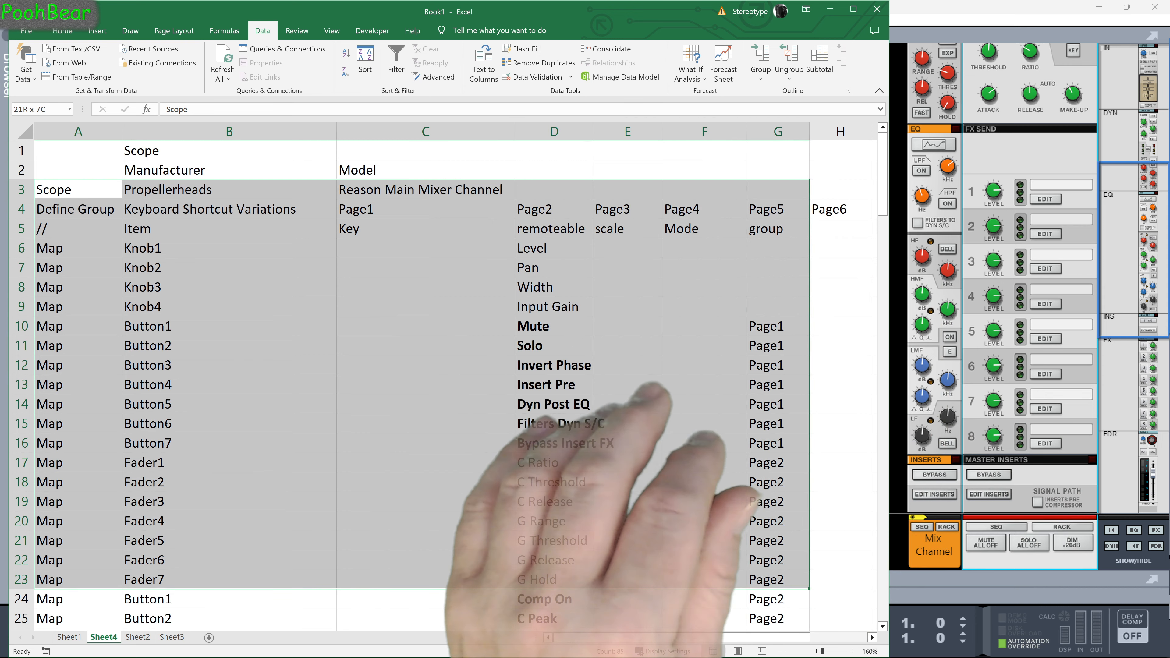
key(shift+Down)
key(shift+Down)
key(shift+Down)
mouse_move(778, 604)
mouse_down()
mouse_move(778, 652)
mouse_move(779, 604)
mouse_up()
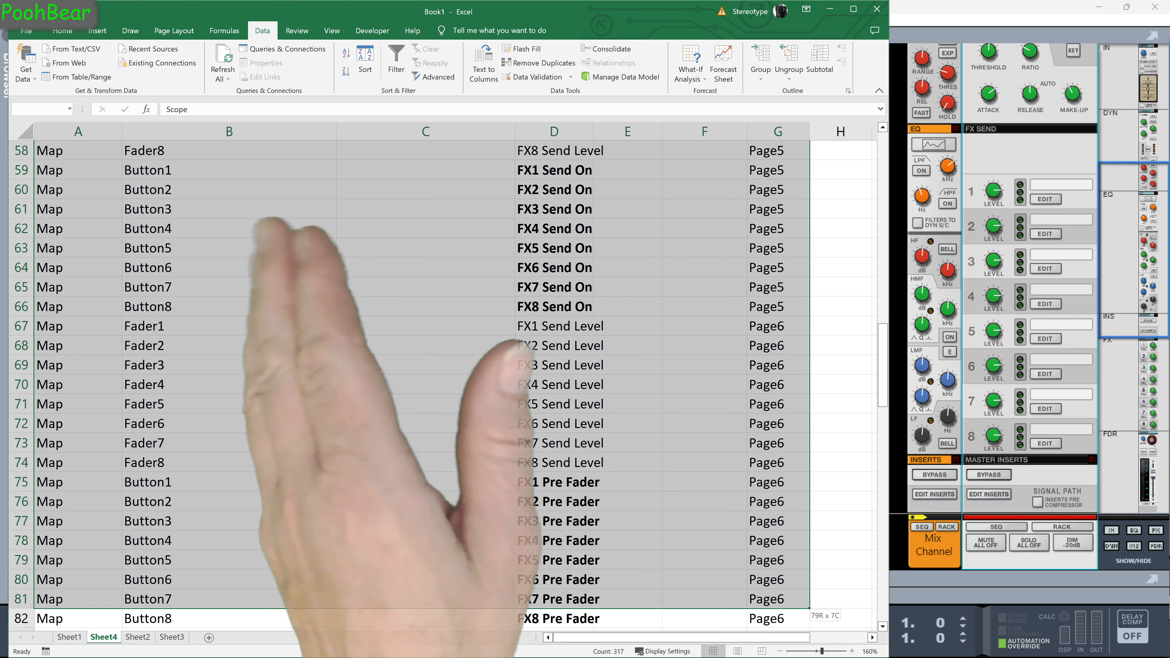
drag(804, 608, 804, 627)
Switch to Notepad++, replace the Reason Main Mixer Channel block in PoohBear Oxygen 49 ch01.remotemap with the copied table, and save the file.
scroll(410, 382, down, 2)
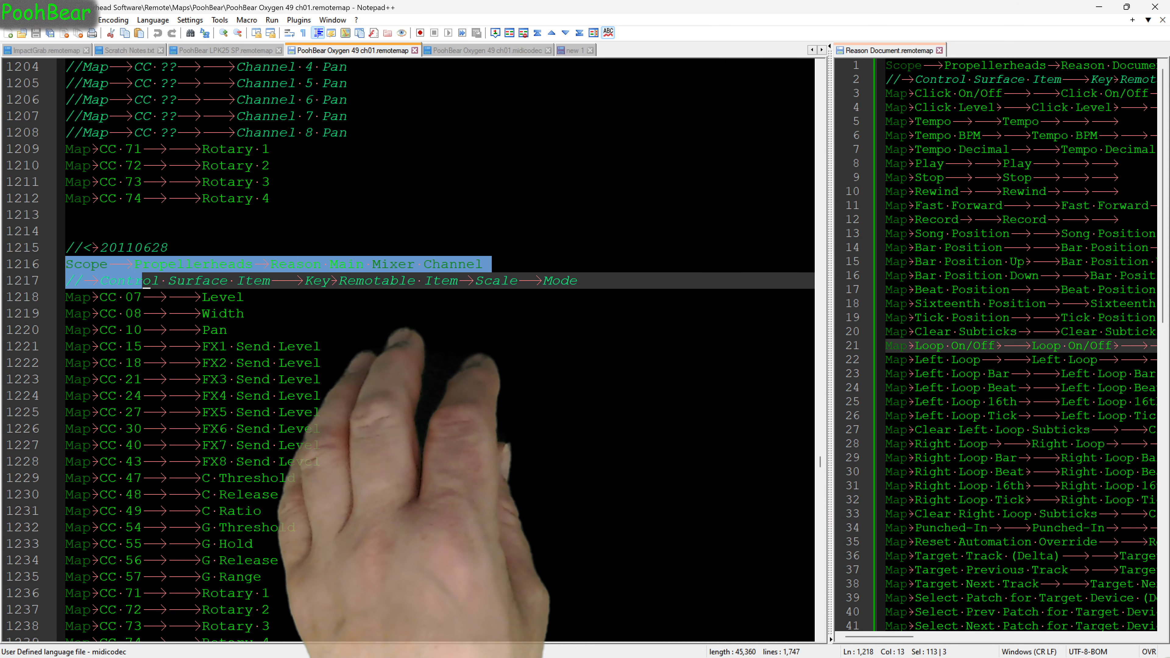
drag(146, 281, 322, 346)
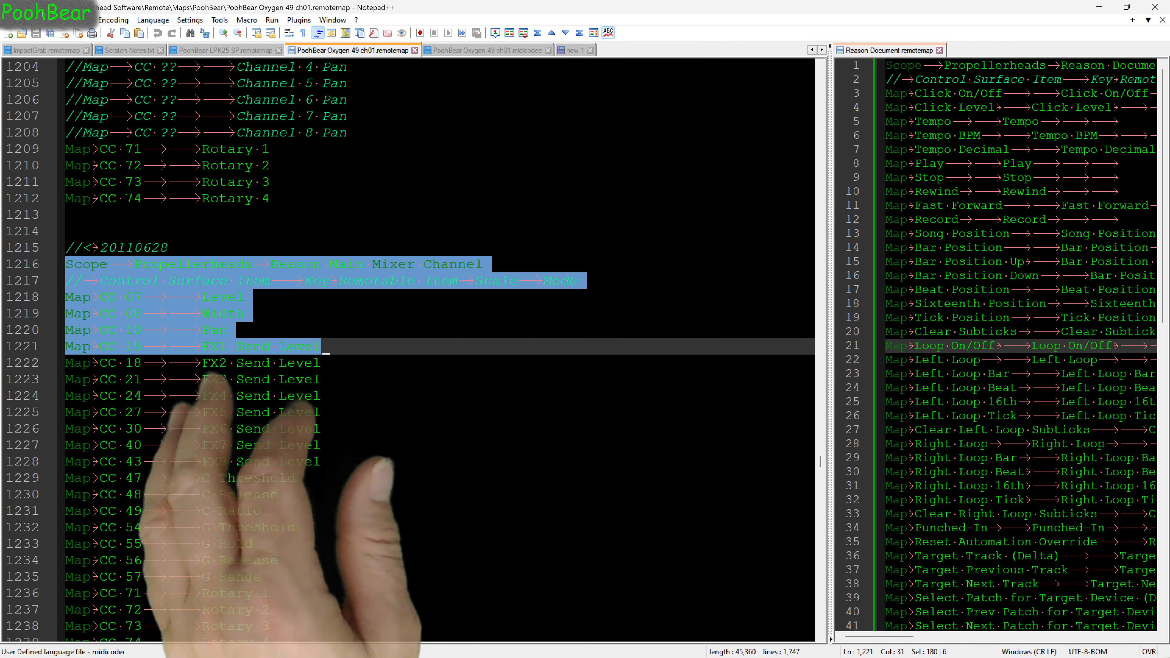
drag(322, 347, 287, 346)
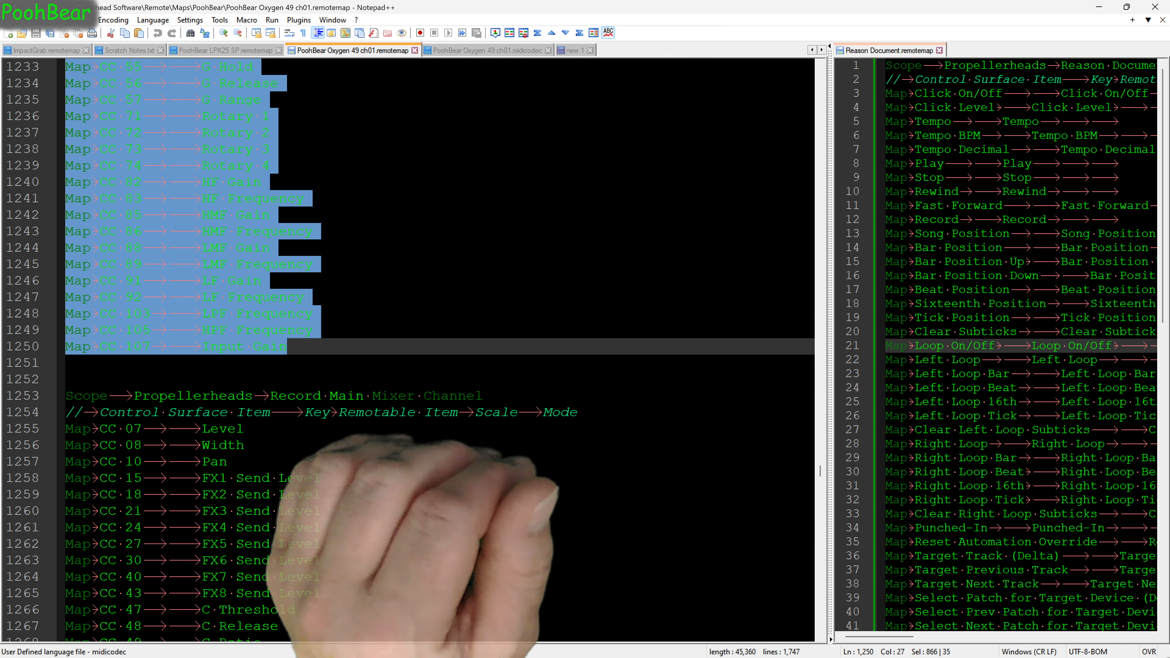
key(ctrl+v)
scroll(438, 350, down, 4)
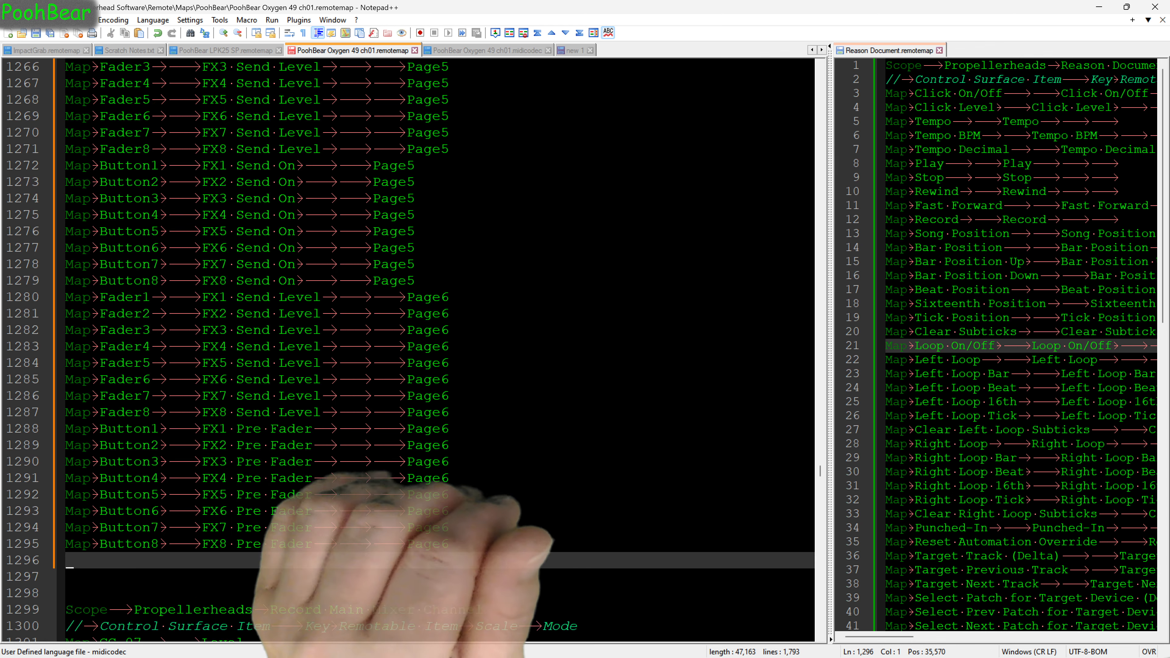
scroll(437, 350, up, 20)
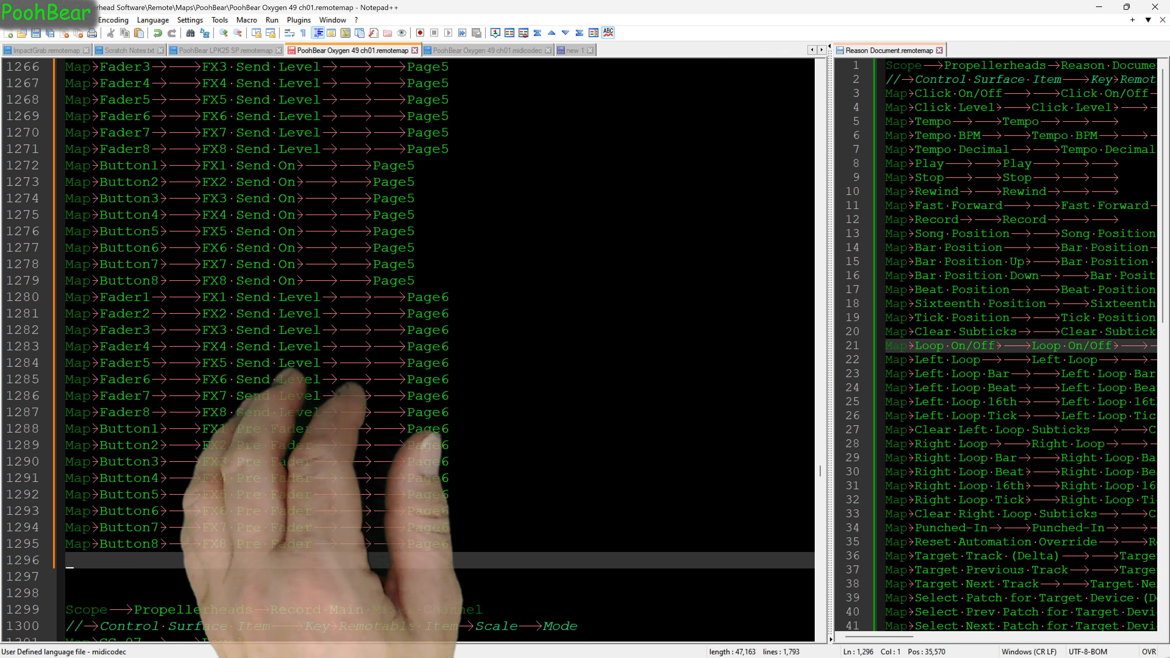
scroll(438, 350, down, 3)
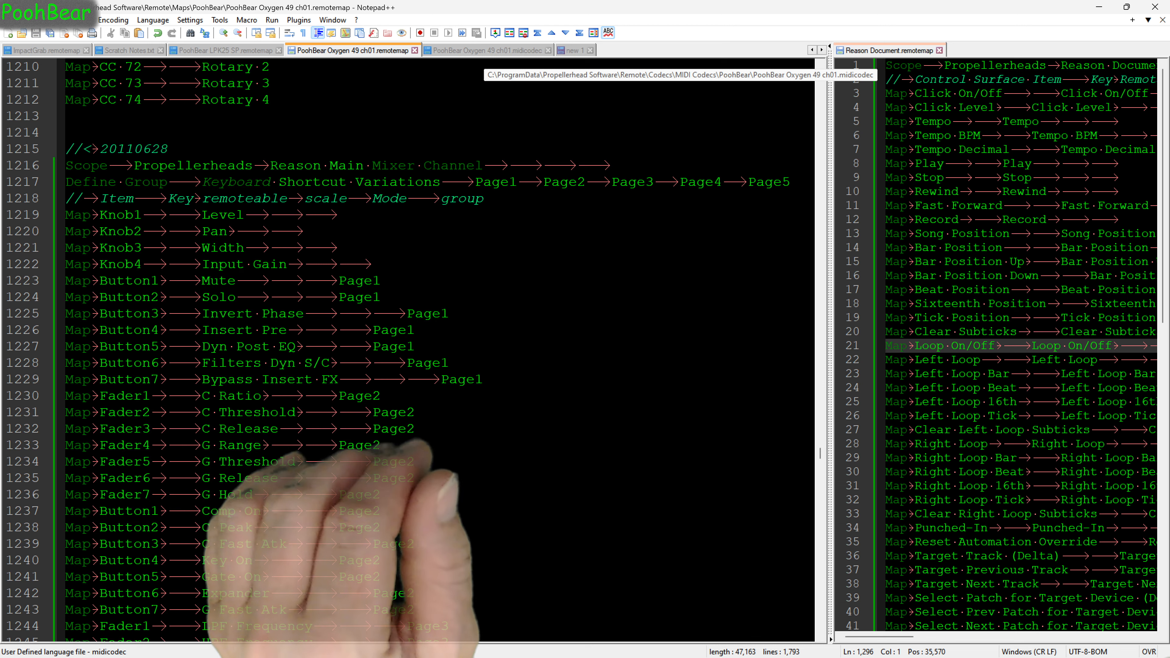
In PoohBear Oxygen 49 ch01.midicodec, uncomment the b0 6B xx map line for CC 107.
click(484, 50)
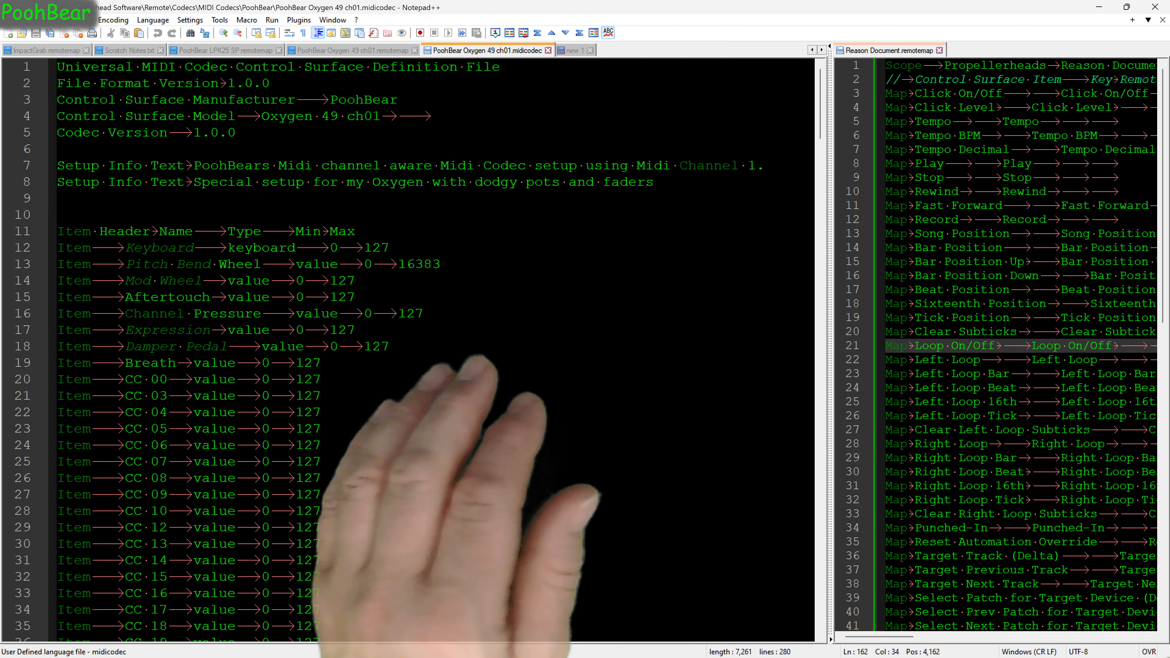
click(295, 461)
scroll(294, 462, down, 20)
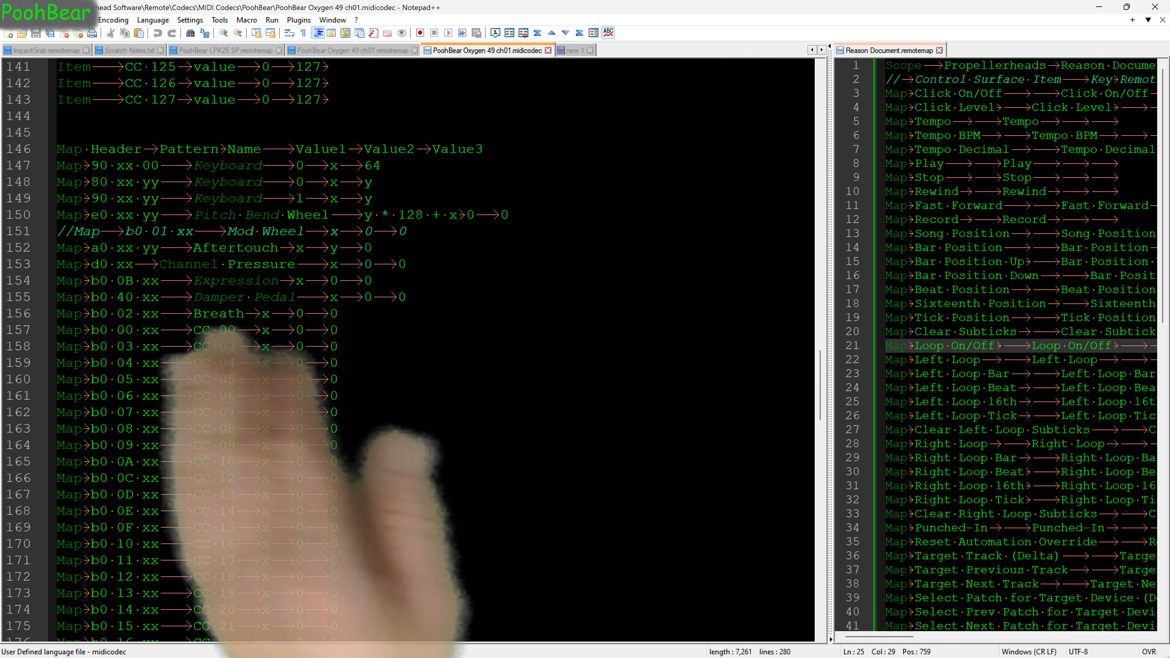
scroll(407, 351, down, 20)
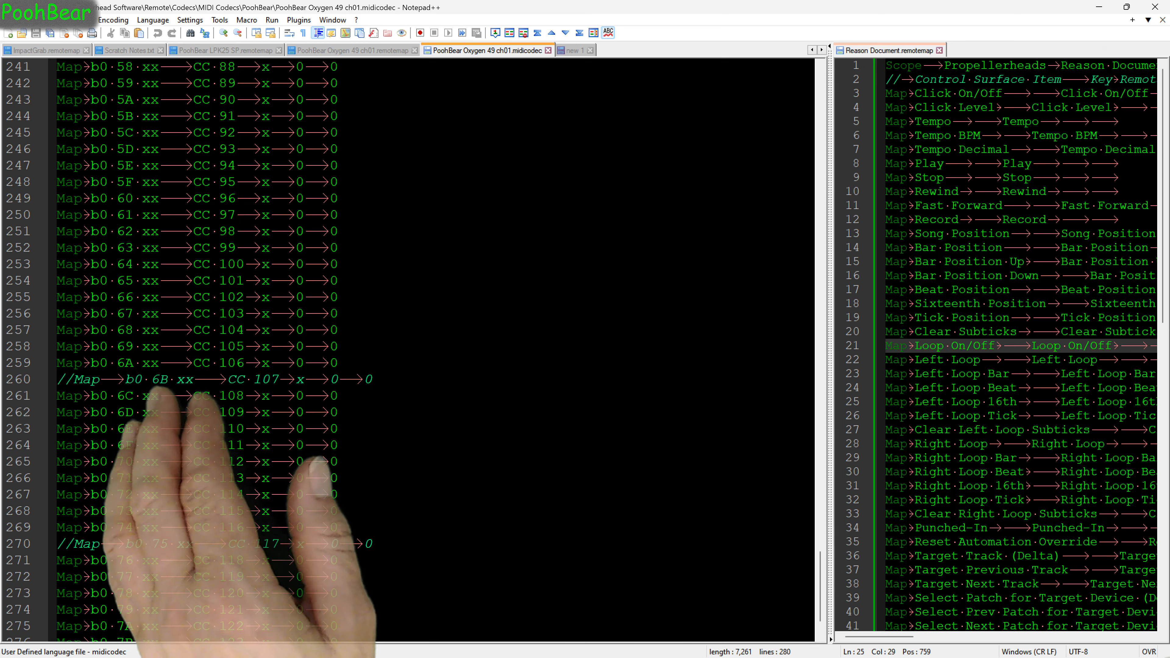
click(65, 380)
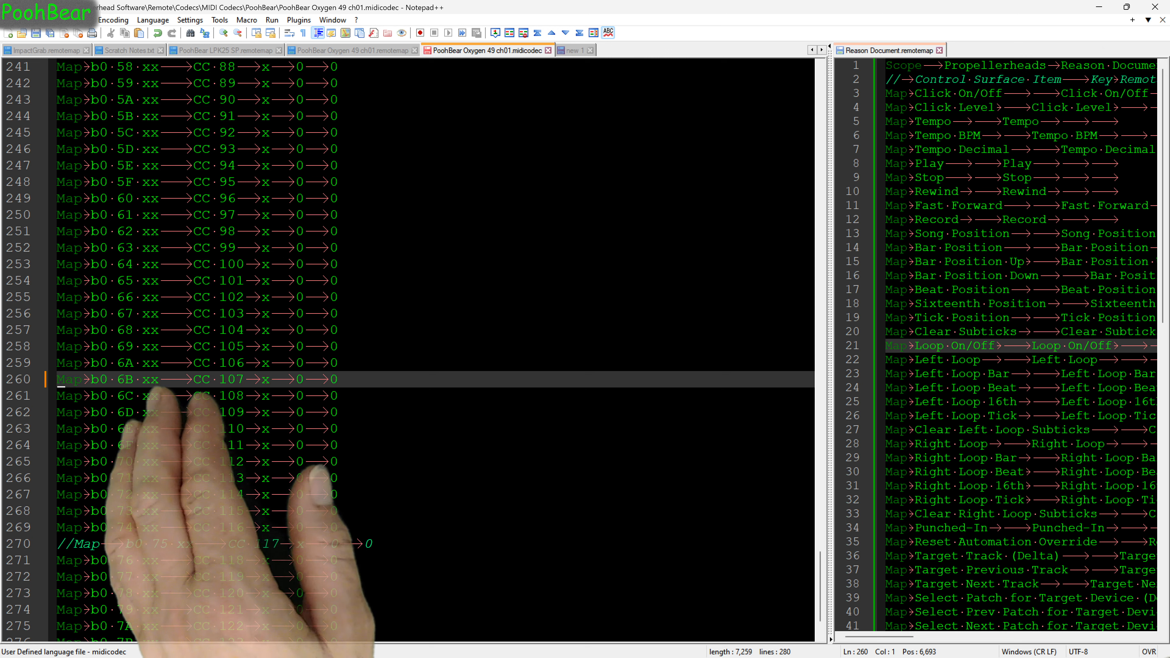
click(120, 264)
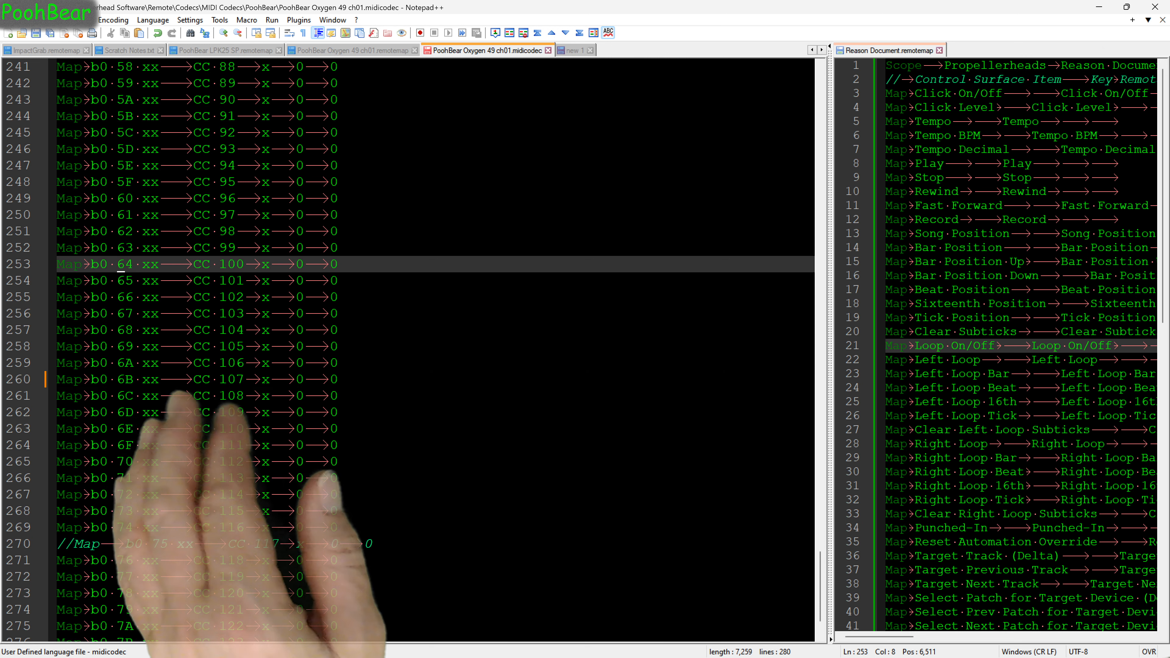
Check the knobs' controller numbers in the MIDI monitor and rename the map items for 6A, 6B, 6C and 6D as Knob1 to Knob4.
key(alt+Tab)
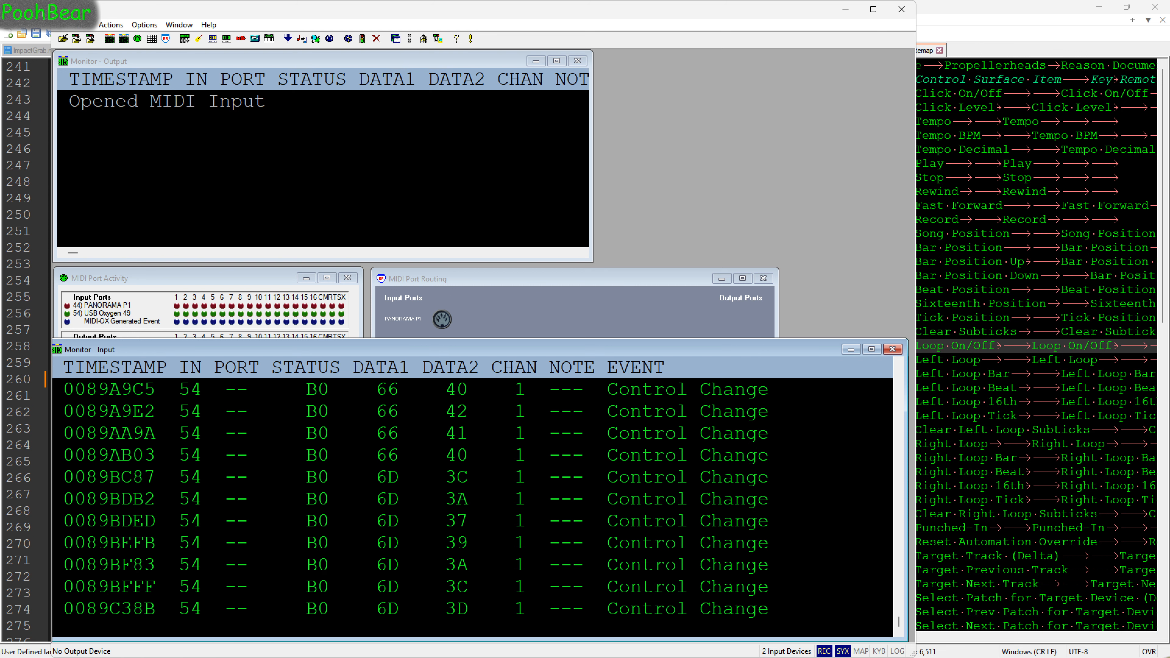
key(alt+Tab)
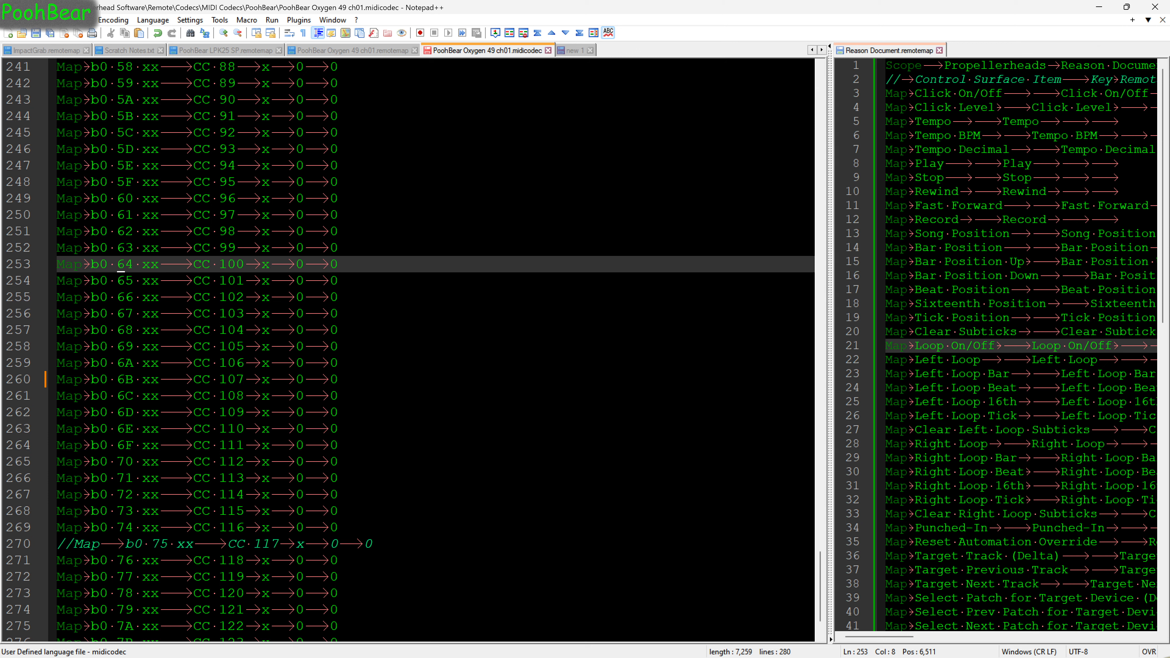
drag(194, 363, 202, 363)
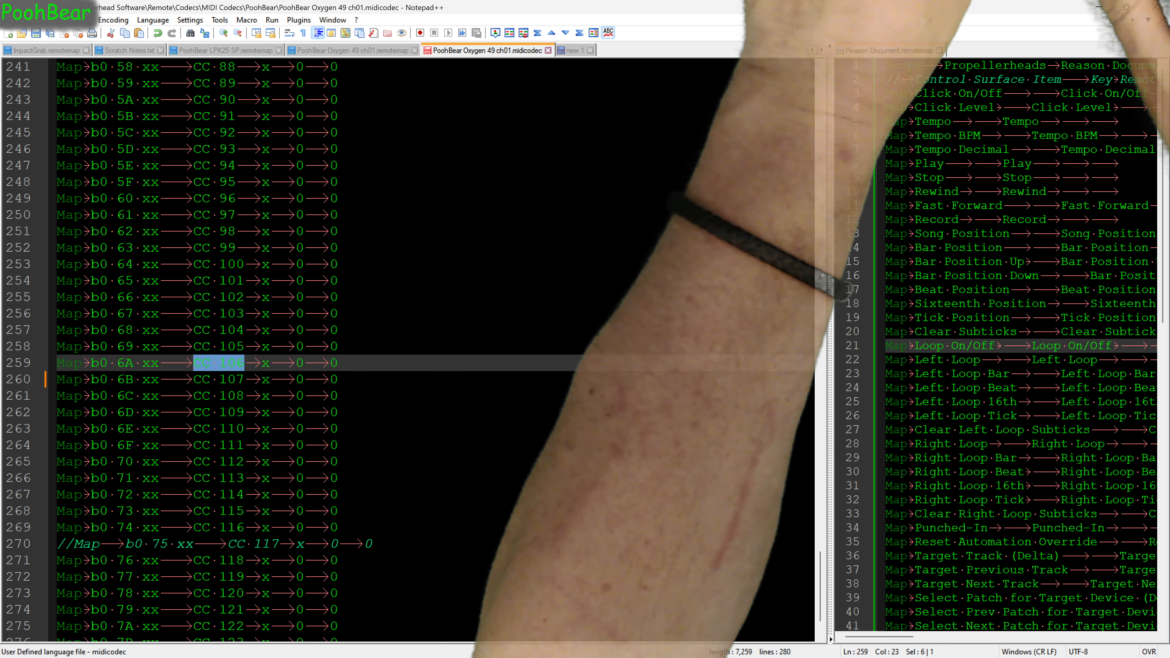
text(Knob1)
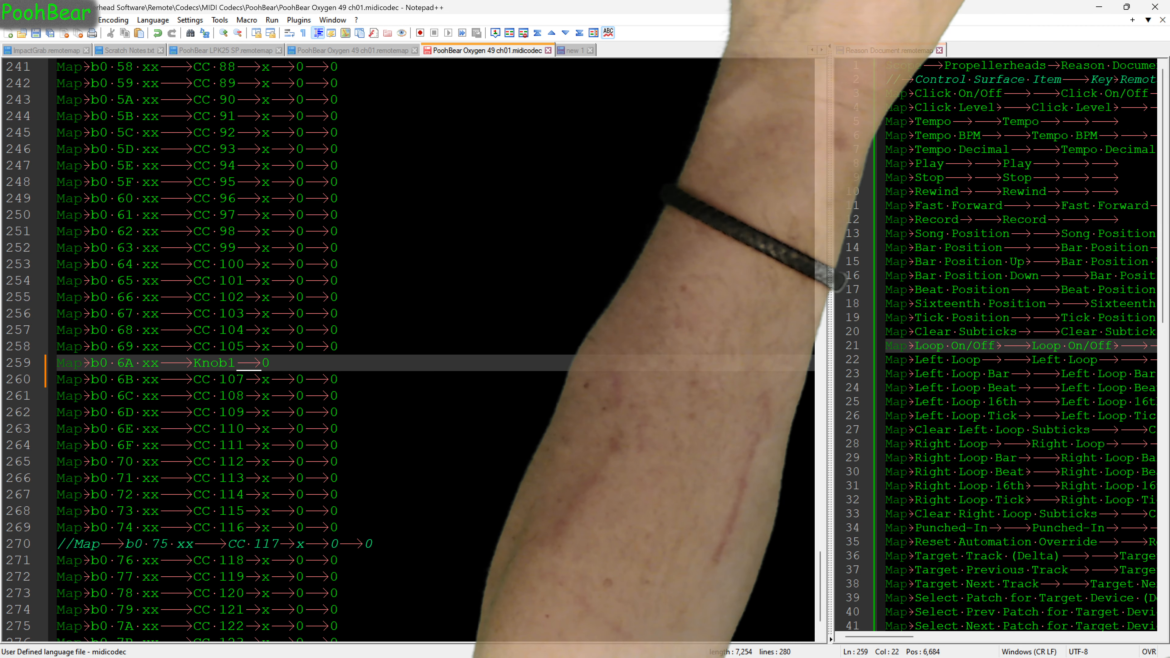
key(Tab)
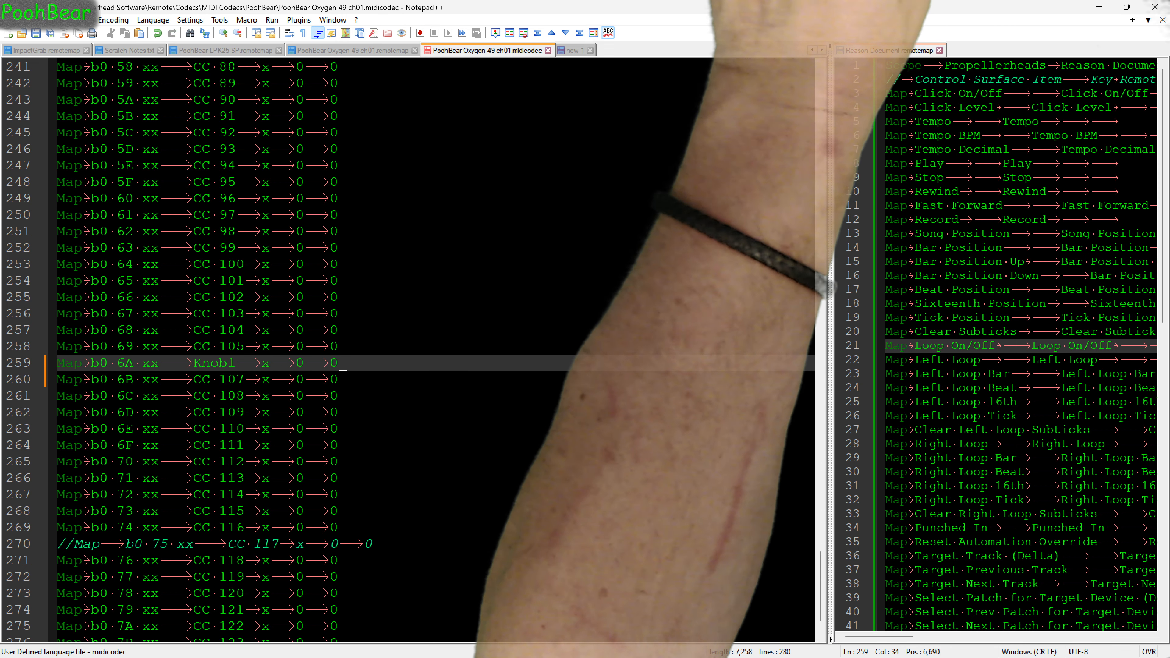
key(Down)
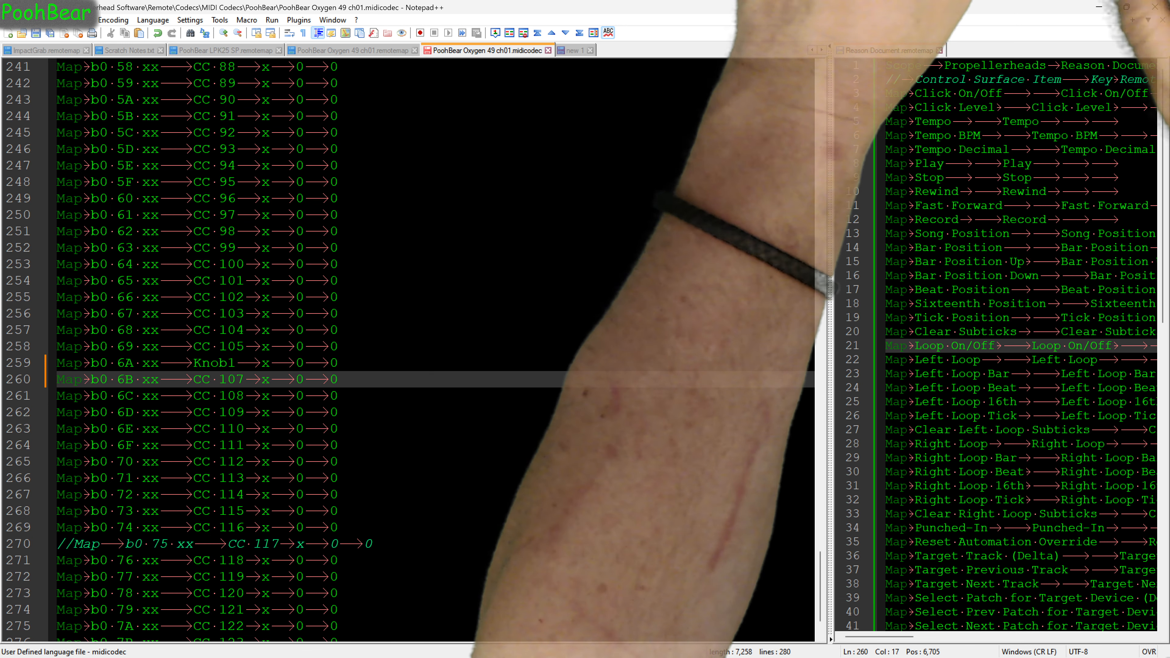
text(Knob2)
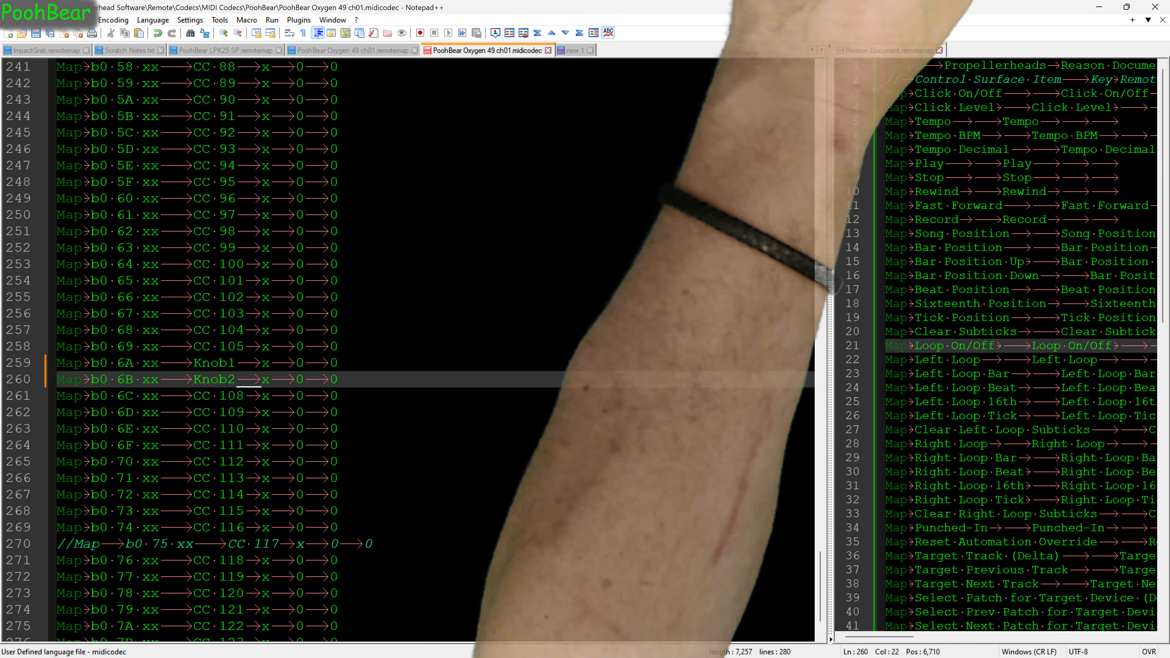
key(Down)
text(Knob3)
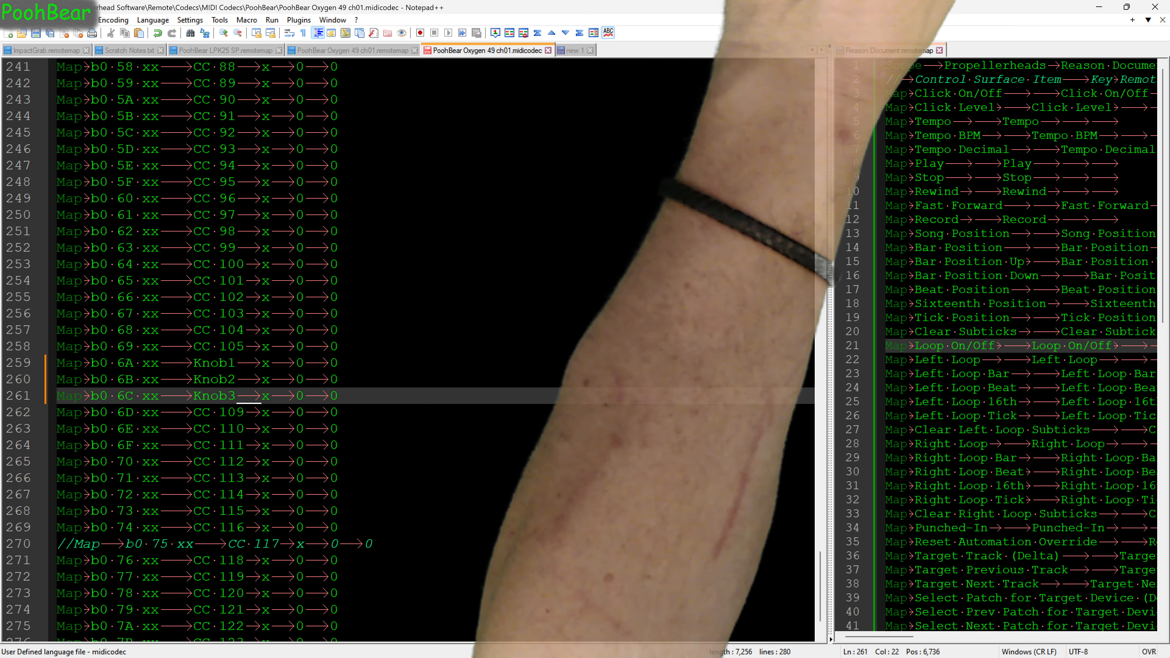
key(Down)
text(Knob4)
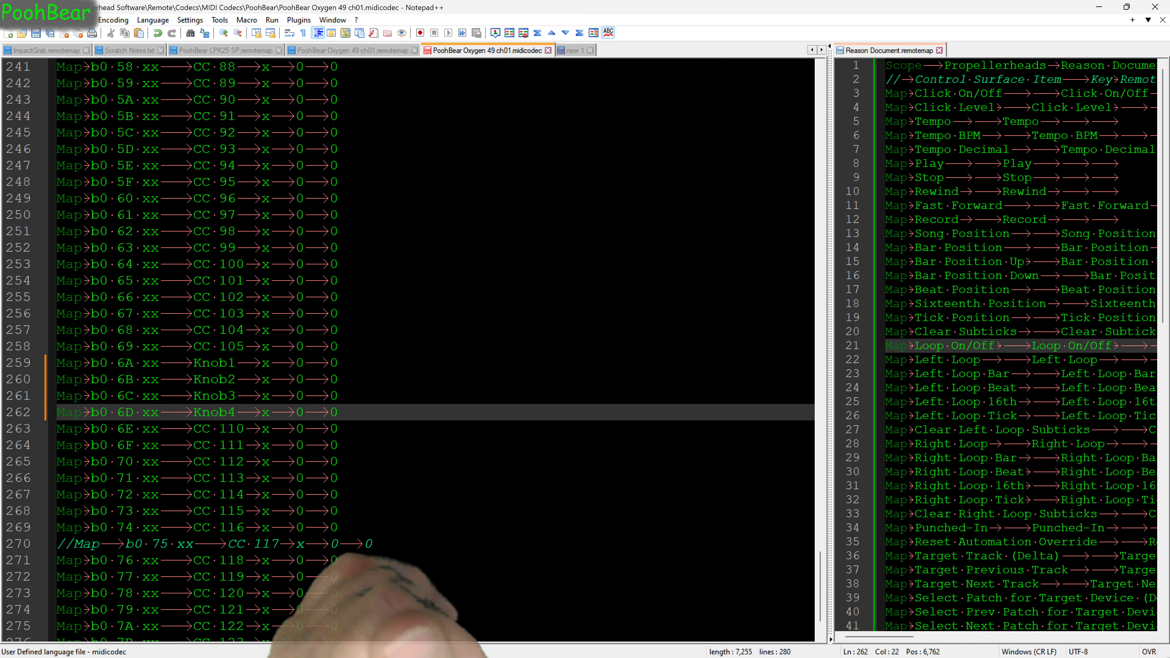
Check the fader's controller number in the MIDI monitor and replace CC 110 with Fader in the b0 6E xx map line.
key(alt+Tab)
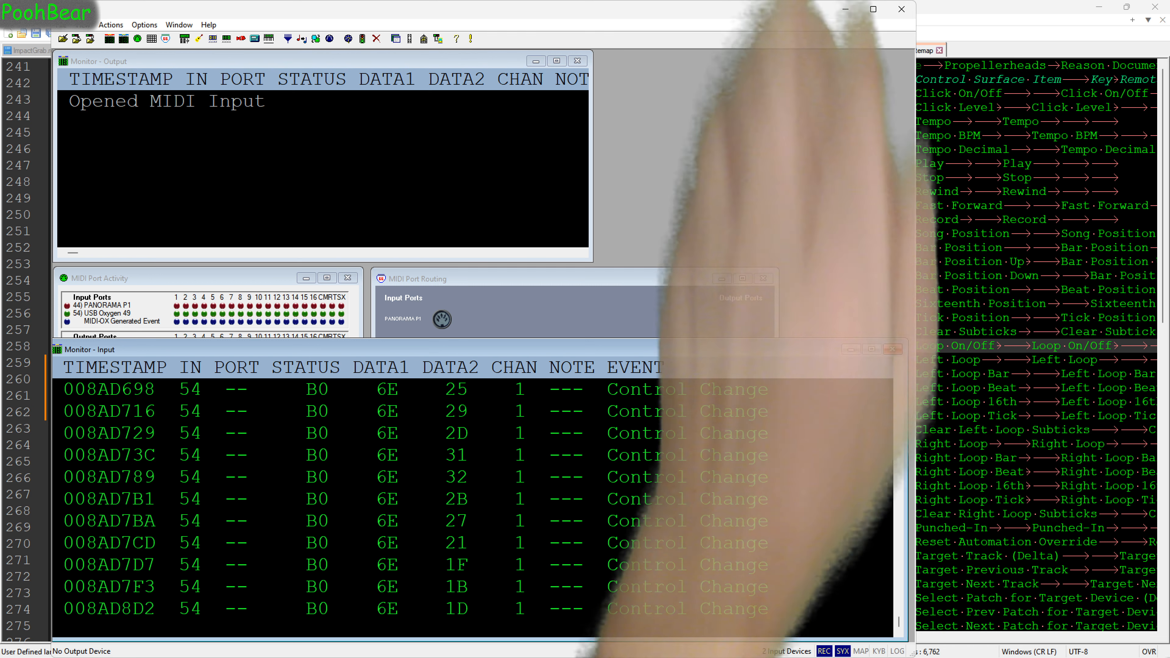
key(alt+Tab)
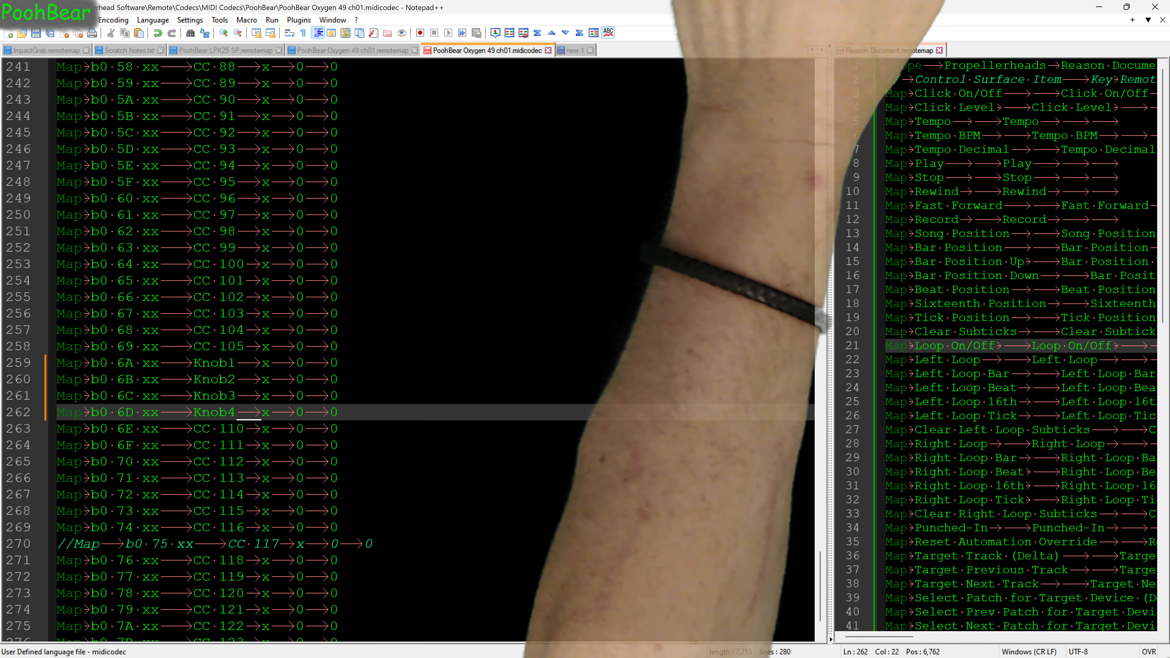
drag(193, 429, 245, 430)
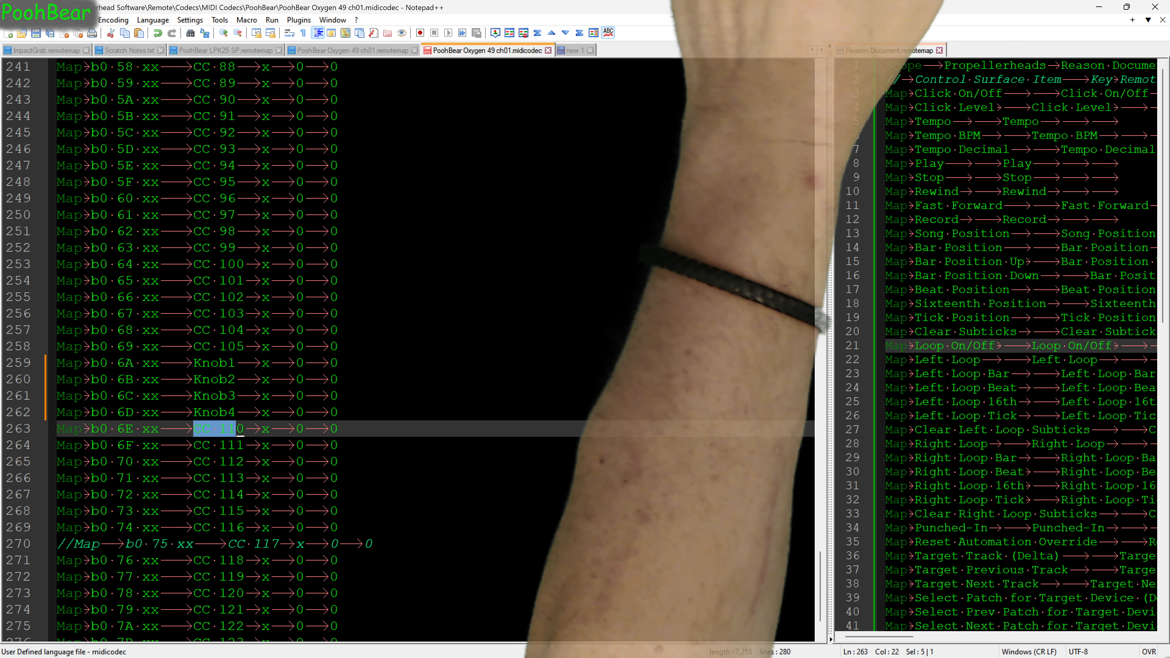
text(Fader)
key(Delete)
key(Delete)
key(Delete)
key(Delete)
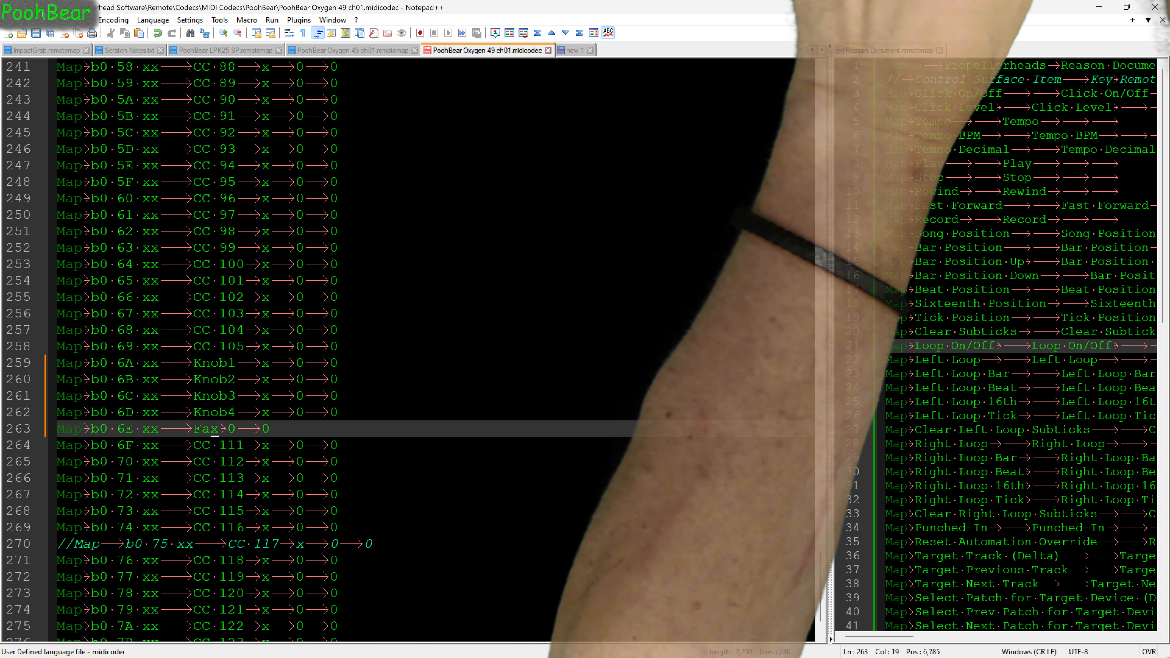
key(shift+Left)
key(shift+Left)
key(shift+Left)
key(shift+Left)
key(shift+Left)
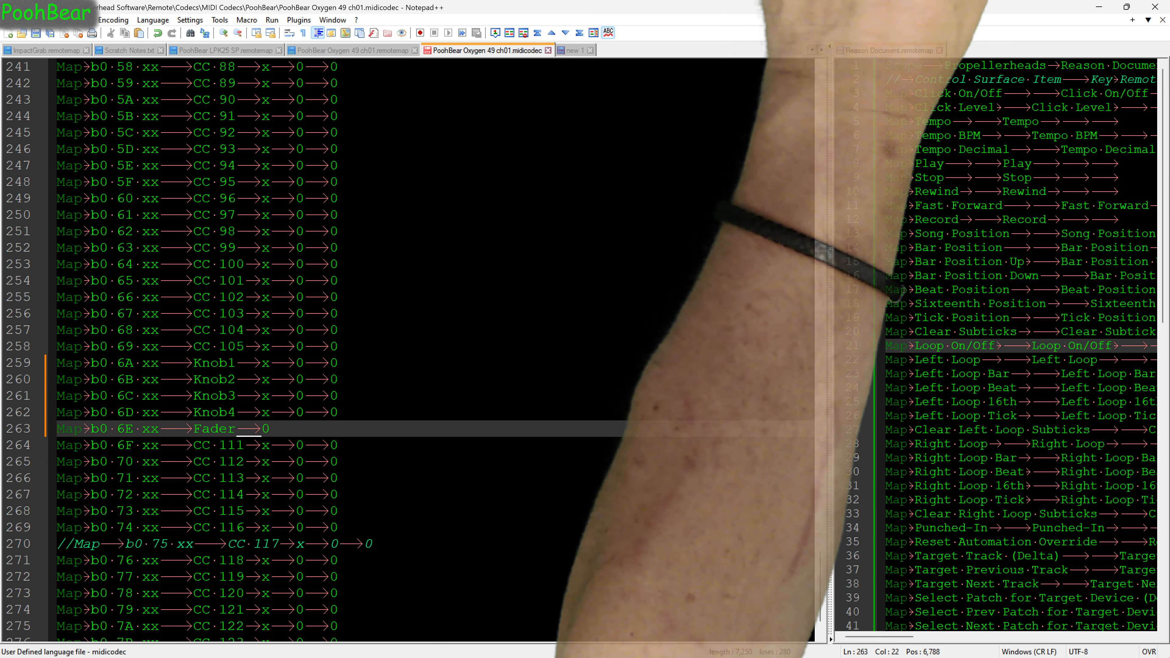
text(1)
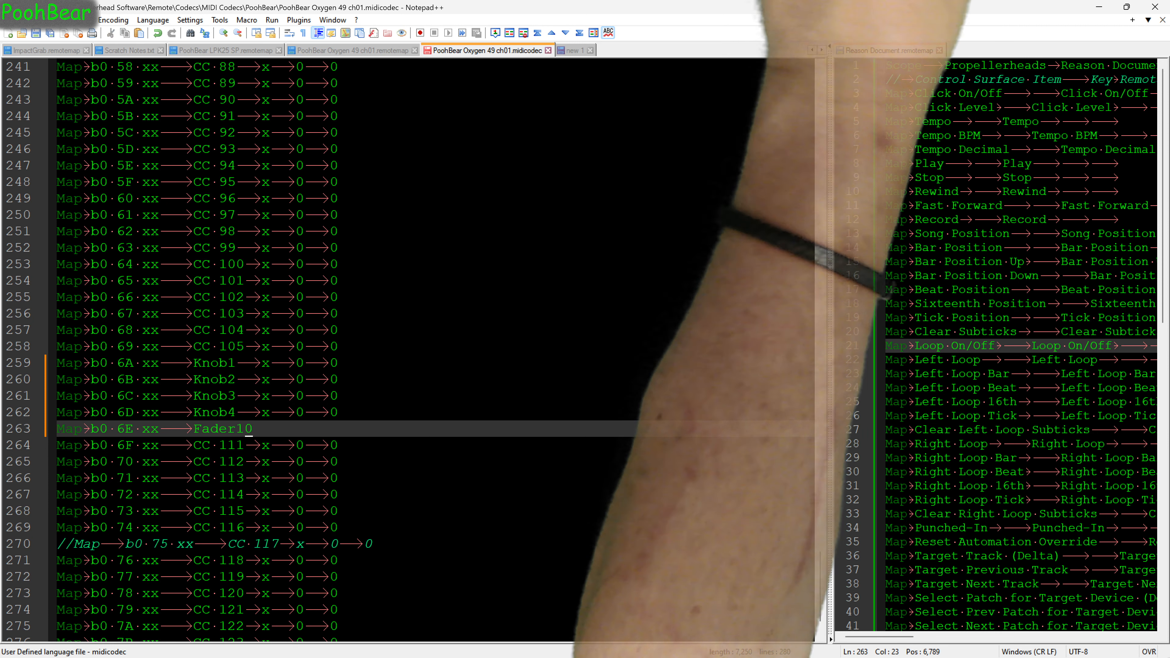
Remove the digit after Fader in the b0 6E xx line and re-enter its tab-separated values x, 0 and 0.
key(BackSpace)
key(Tab)
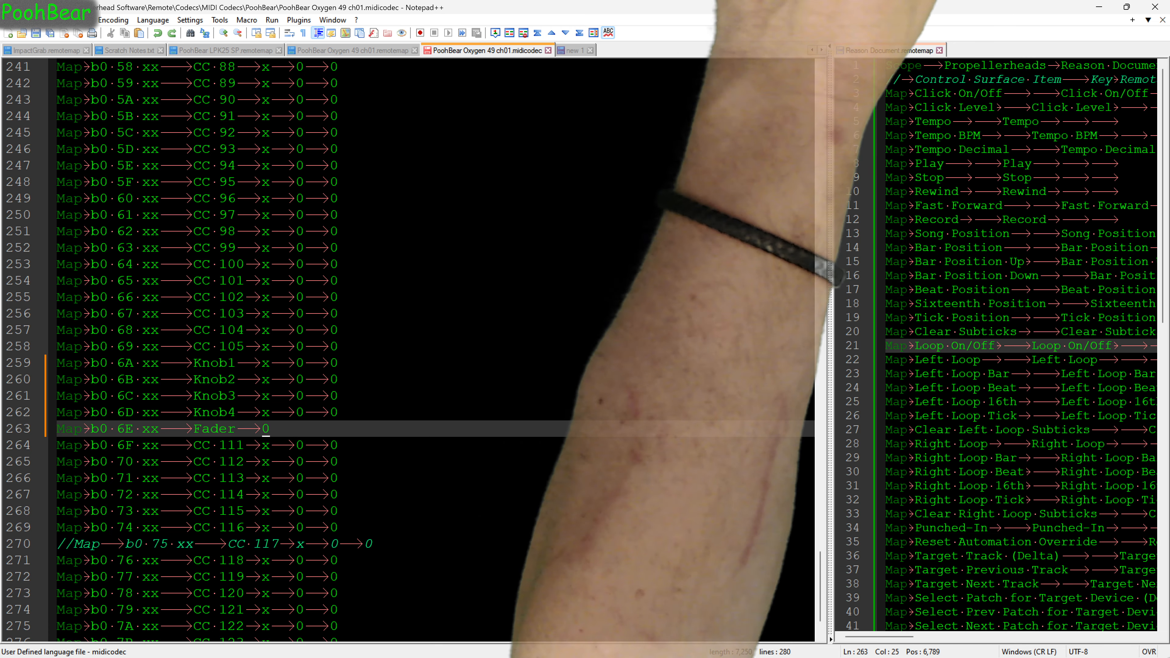
text(x)
key(Tab)
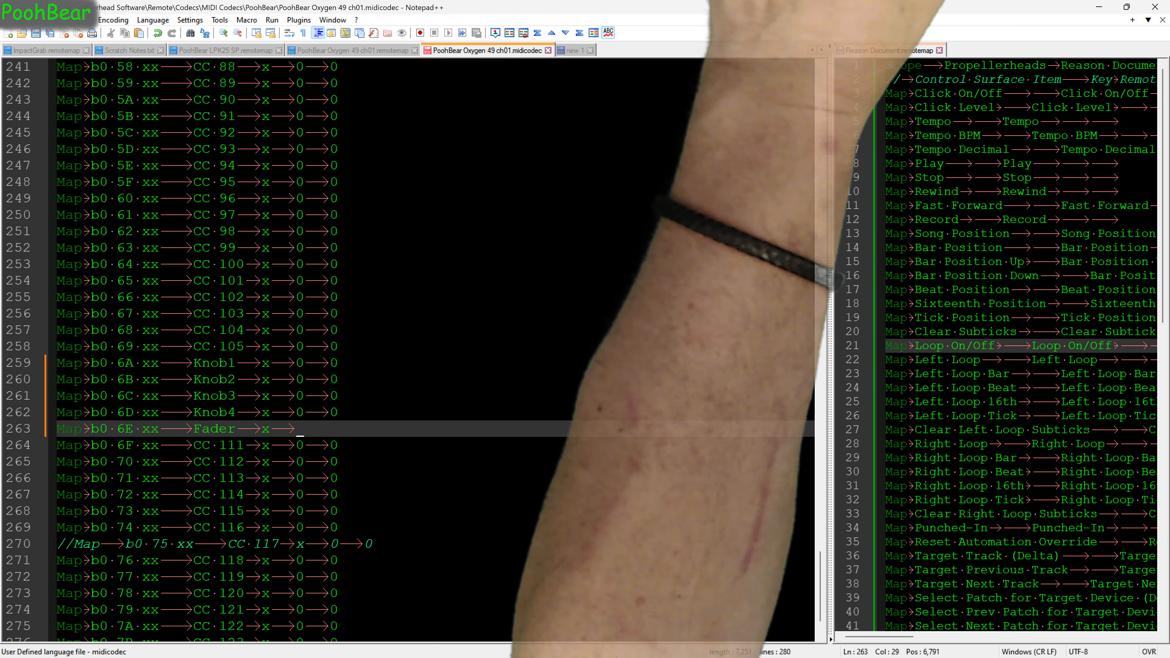
text(0)
key(Tab)
text(0)
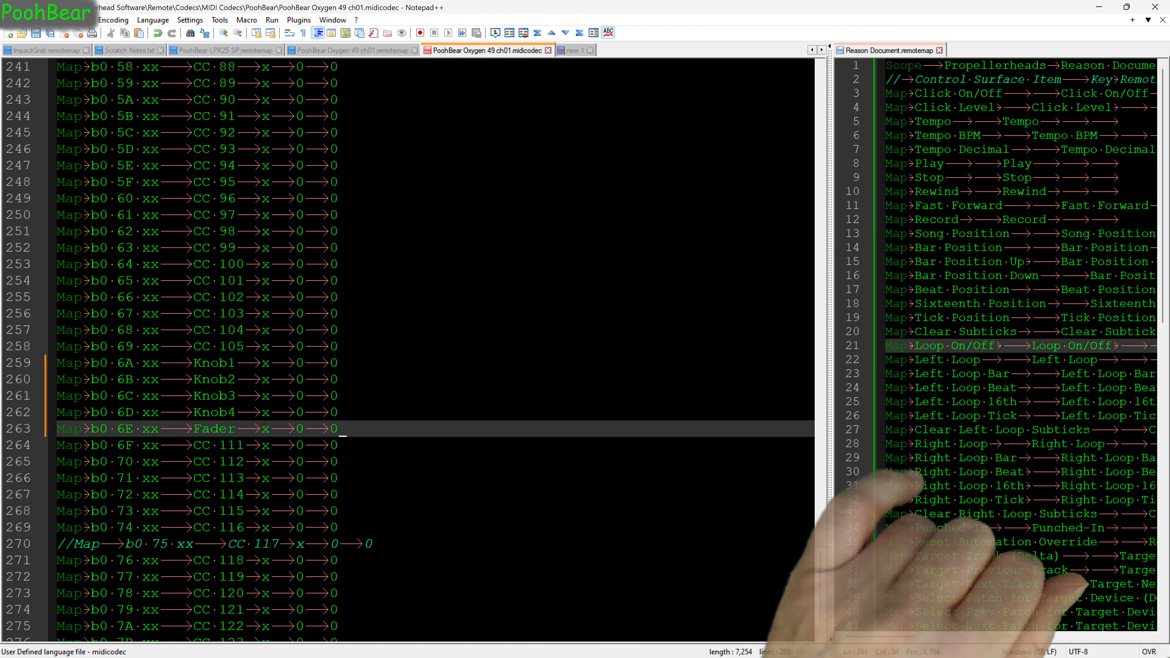
Uncomment the b0 75 xx map line and rename its CC 117 item as Fader8, keeping the tab before x.
click(58, 543)
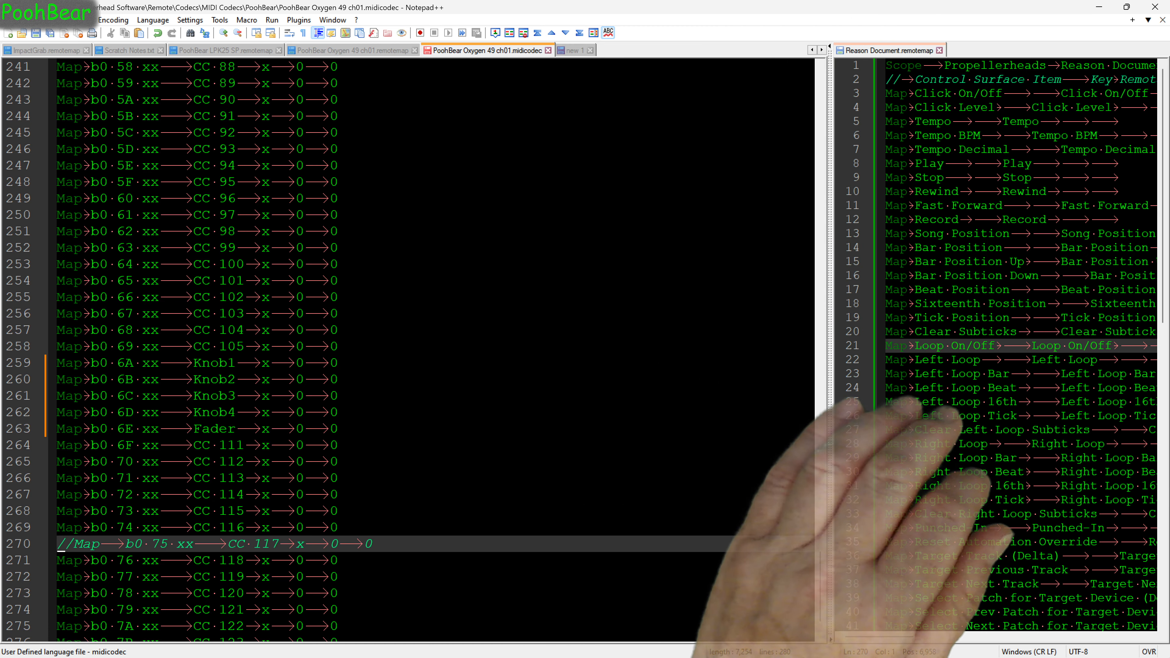
key(Delete)
key(Delete)
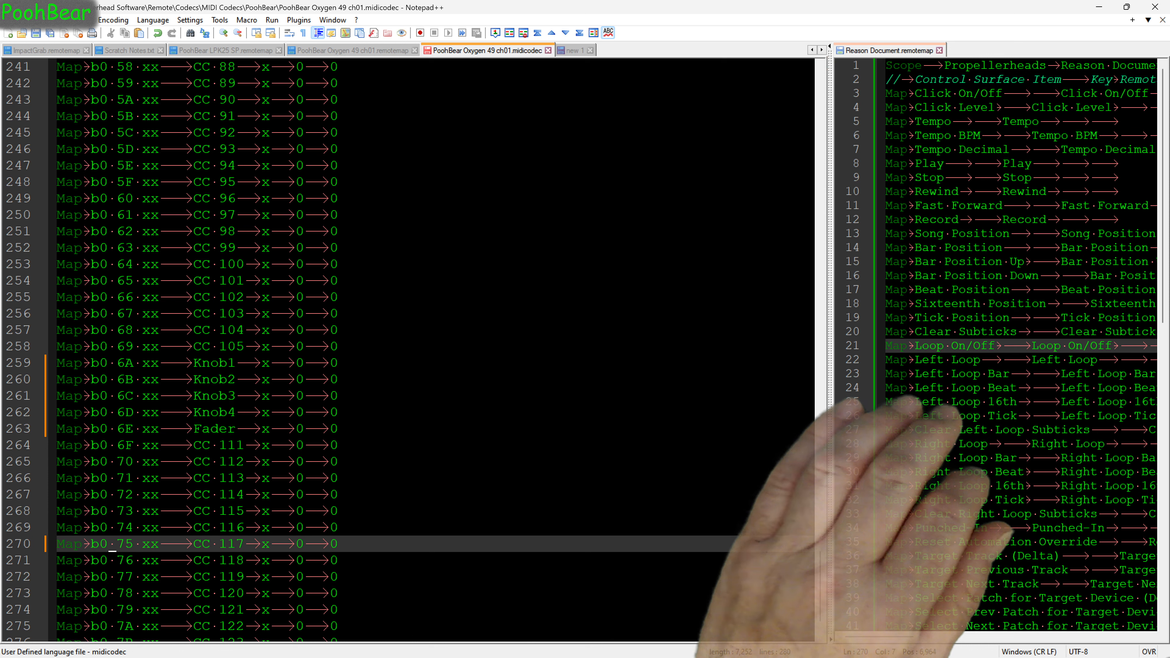
key(Right)
key(shift+Right)
key(shift+Right)
key(shift+Right)
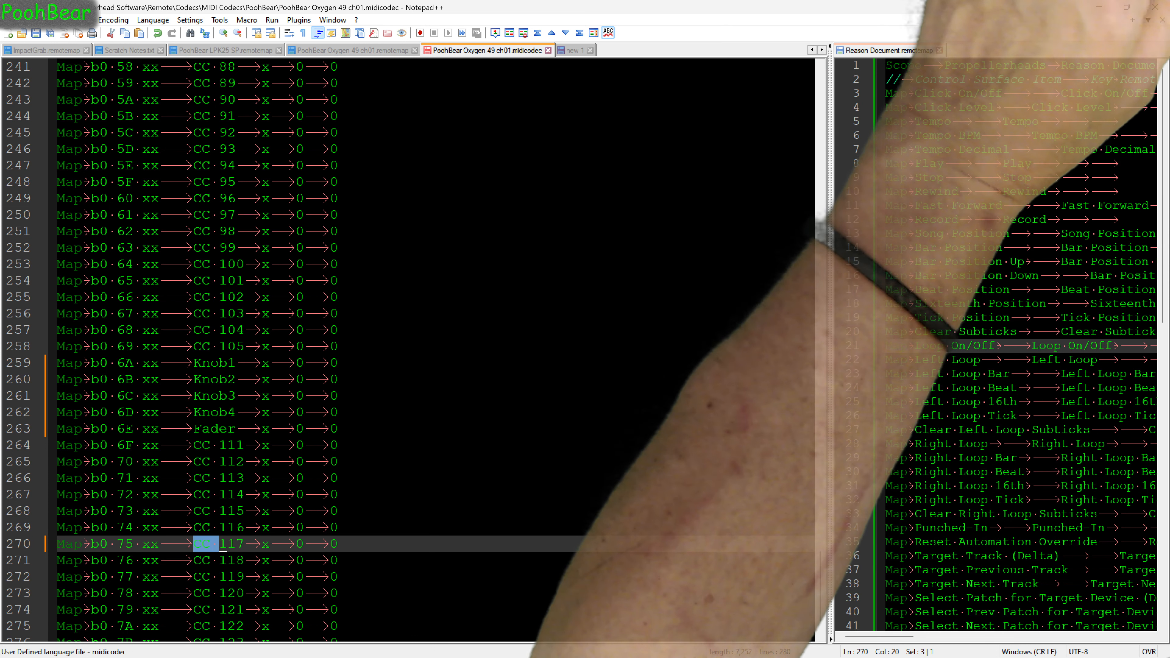
key(shift+Left)
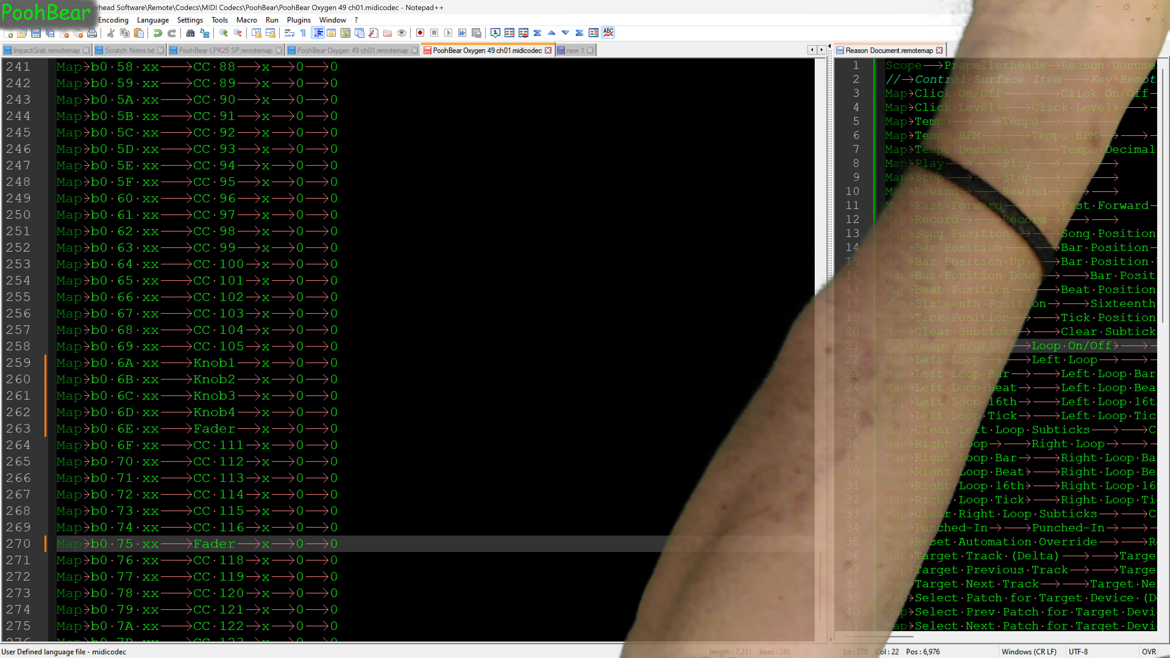
text(8)
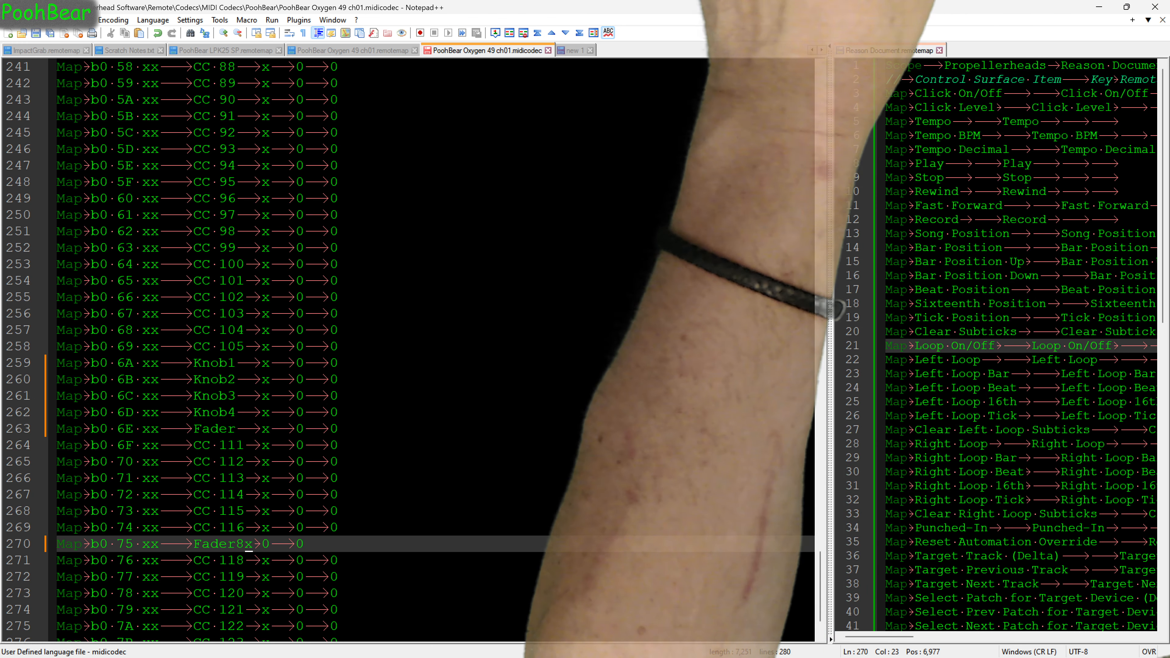
key(Tab)
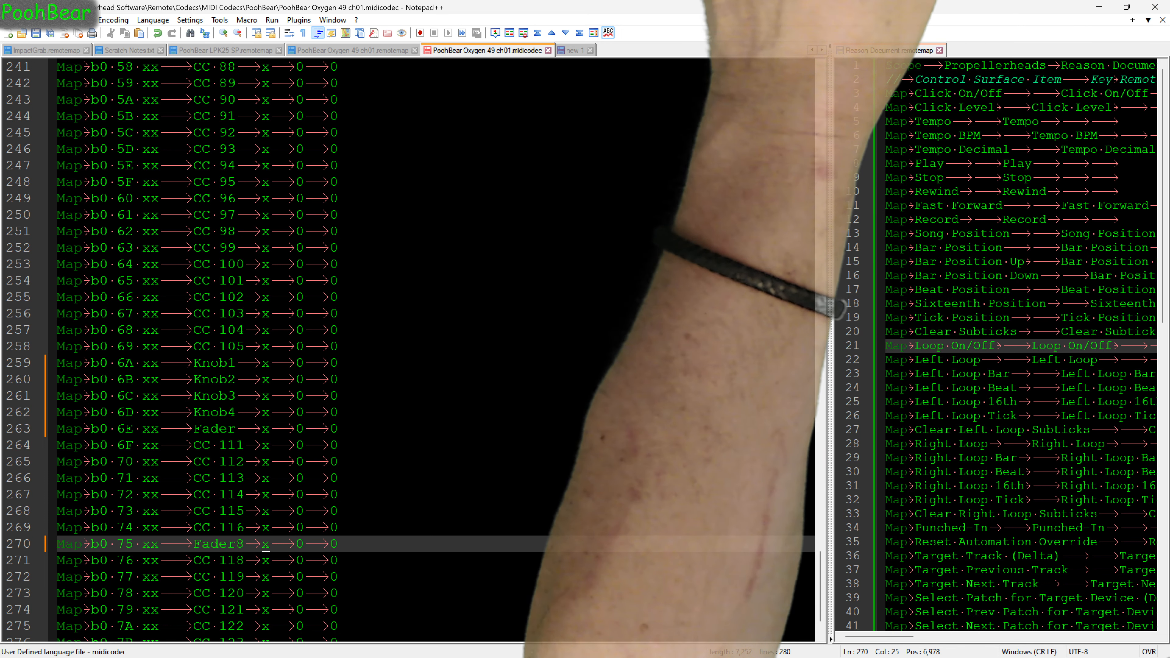
Replace the item names CC 111 to CC 116 with Fader in the b0 6F to b0 74 map lines.
drag(194, 445, 237, 445)
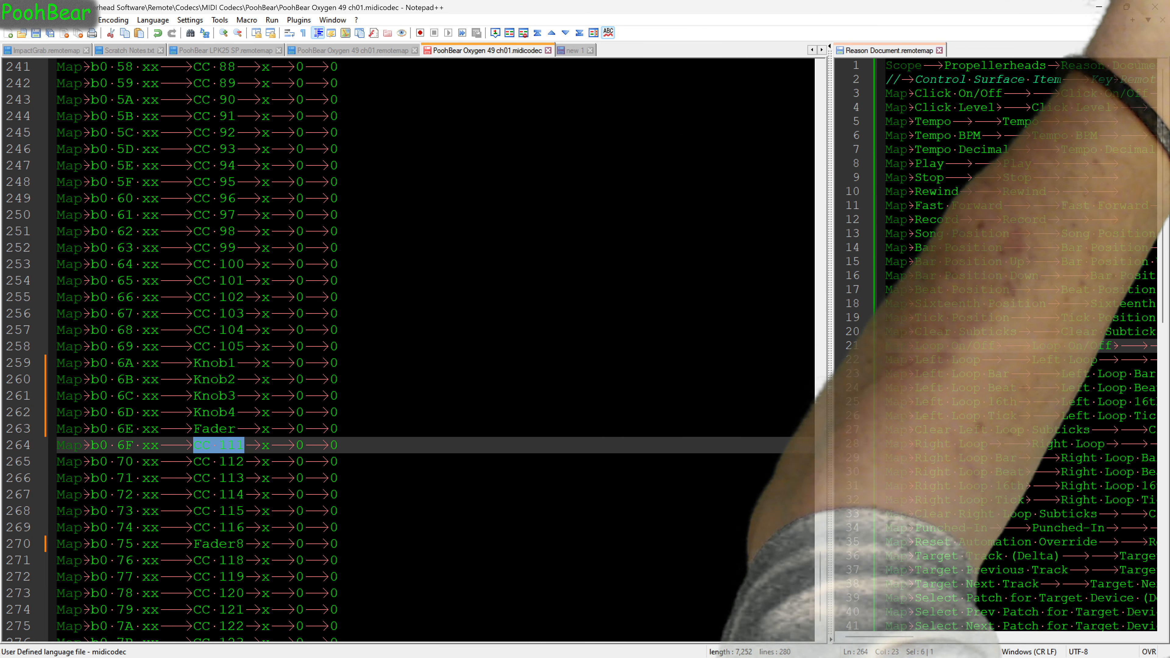
text(Fader)
drag(194, 461, 244, 461)
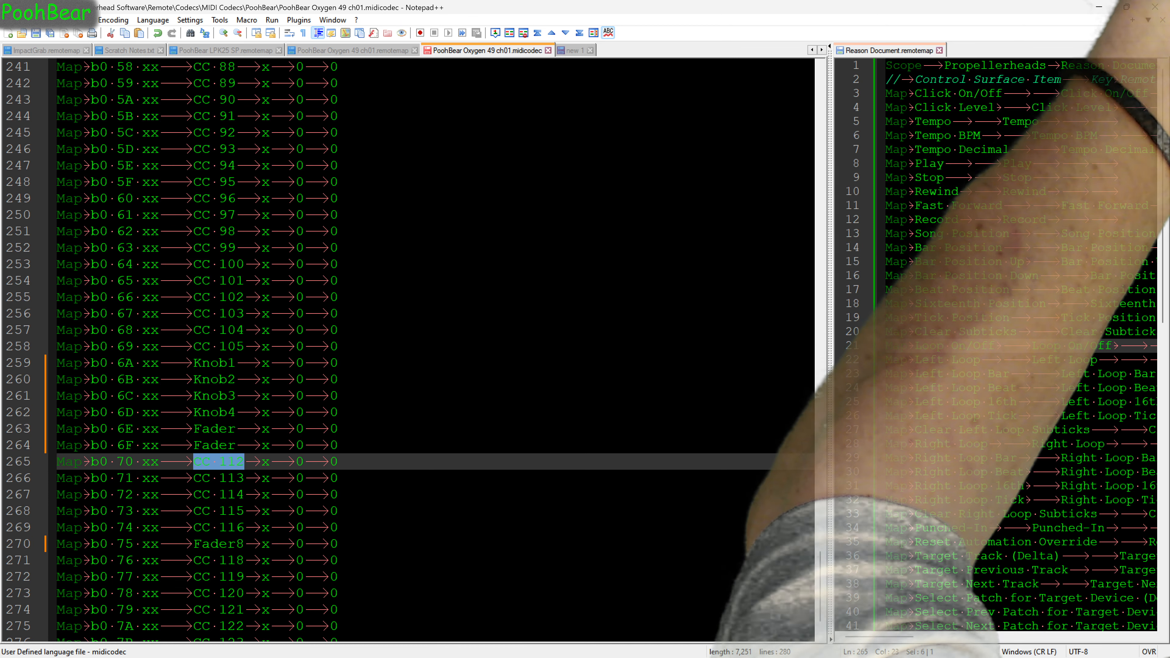
text(Fader)
double_click(223, 478)
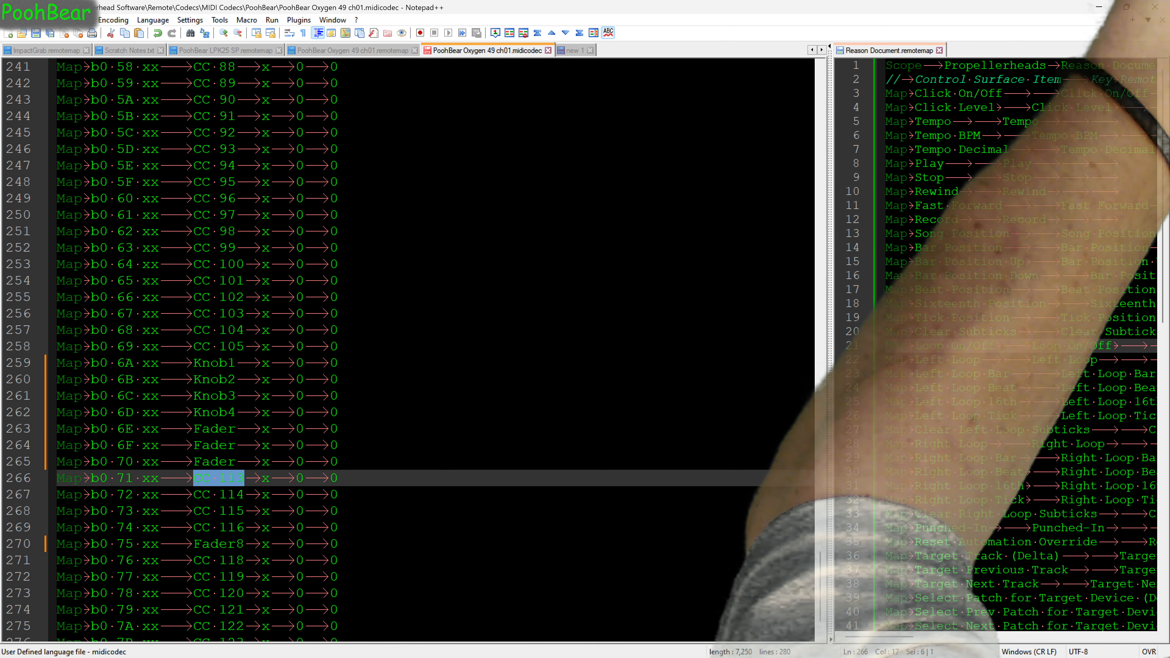
text(Fader)
drag(244, 495, 211, 495)
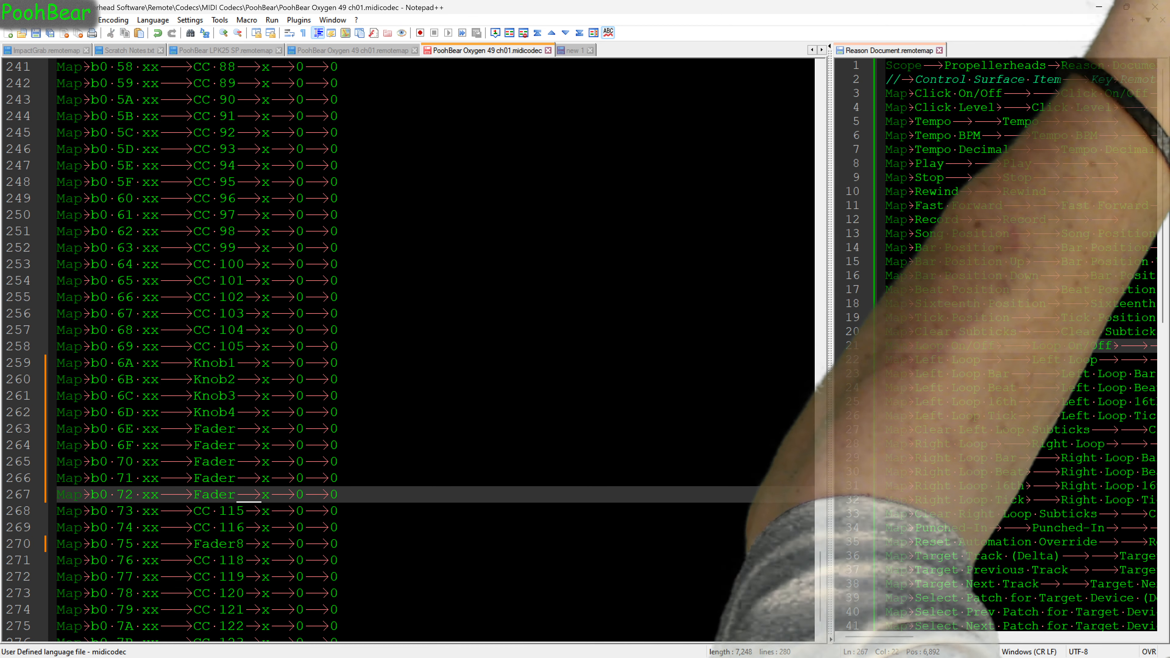
text(Fader)
double_click(232, 510)
text(Fader)
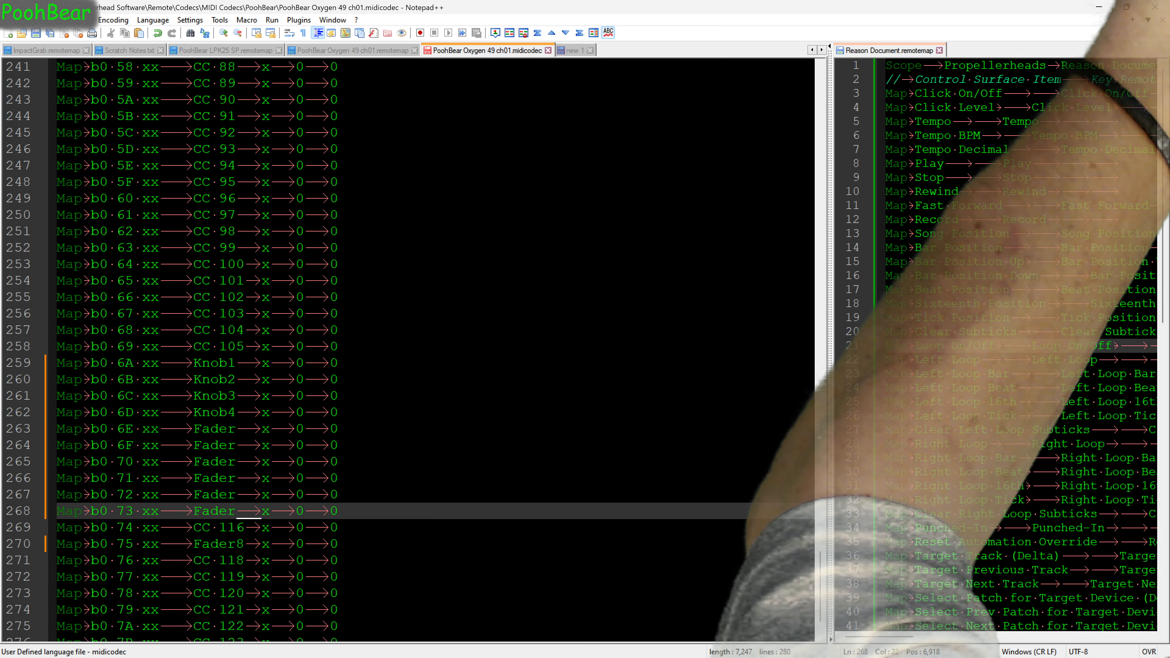
drag(244, 527, 193, 527)
text(Fader)
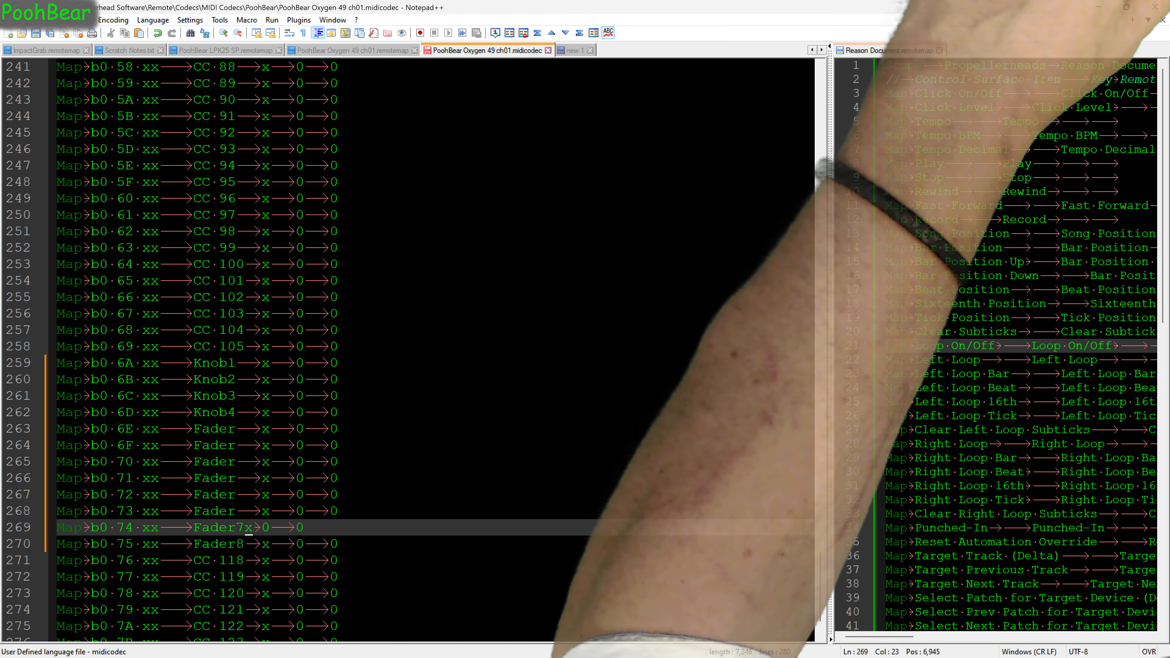
Number the fader items in the b0 74 up to b0 6E map lines in descending order from Fader7 to Fader1.
text(7)
key(Tab)
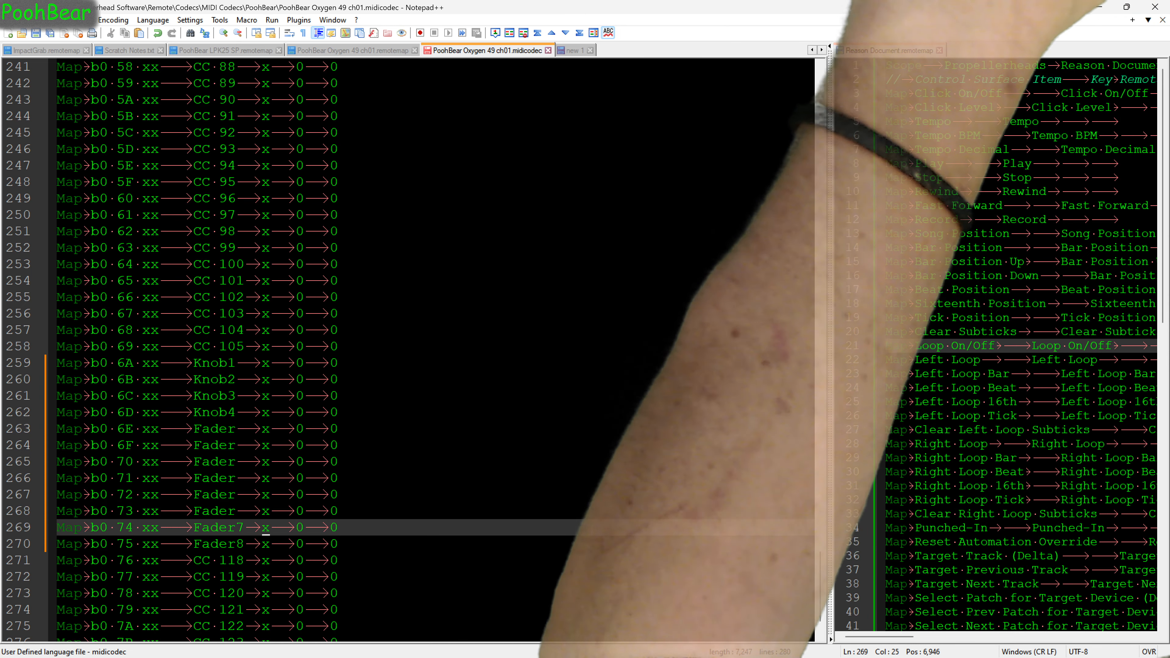
key(Up)
key(Left)
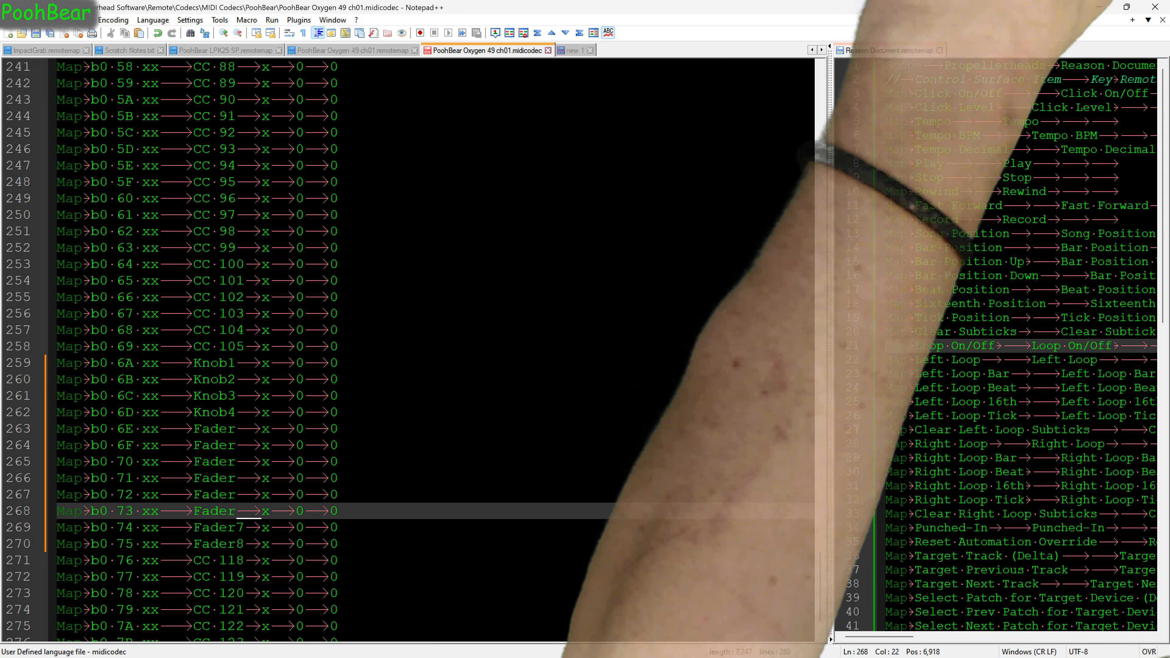
text(6)
key(Up)
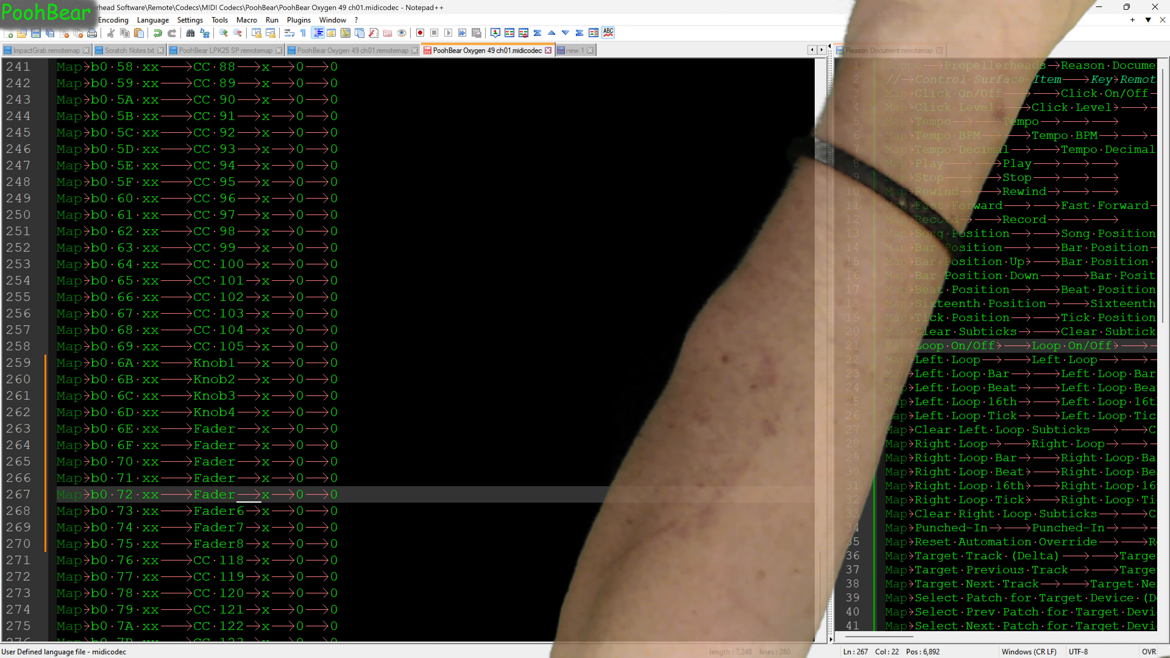
key(Right)
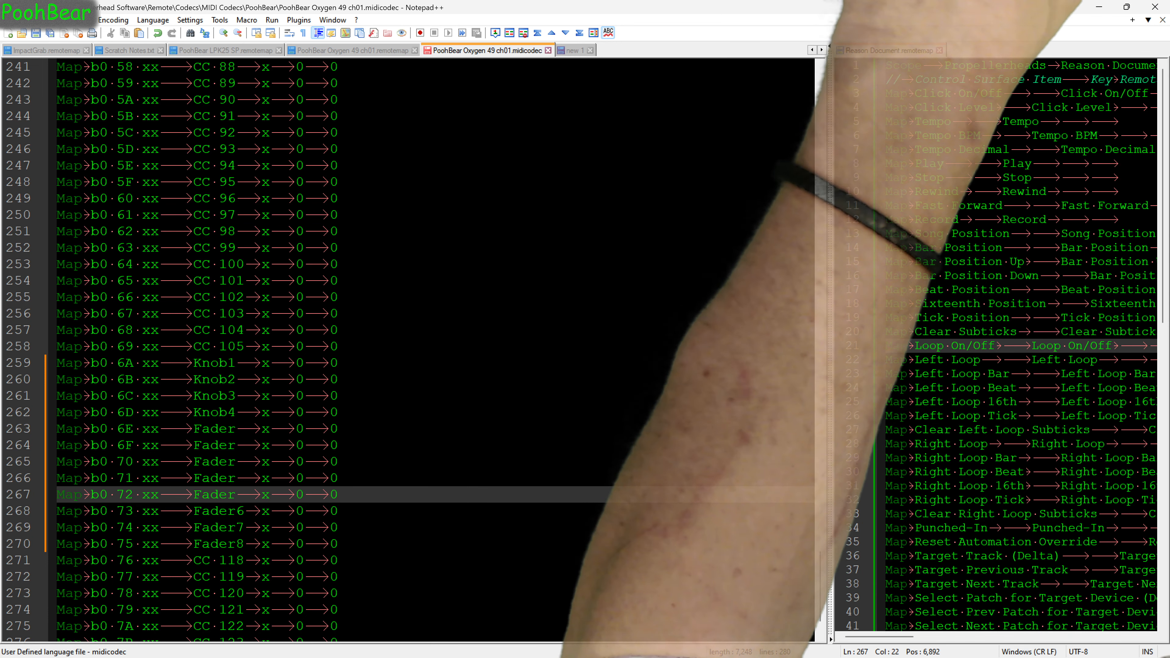
text(5)
key(Up)
key(Up)
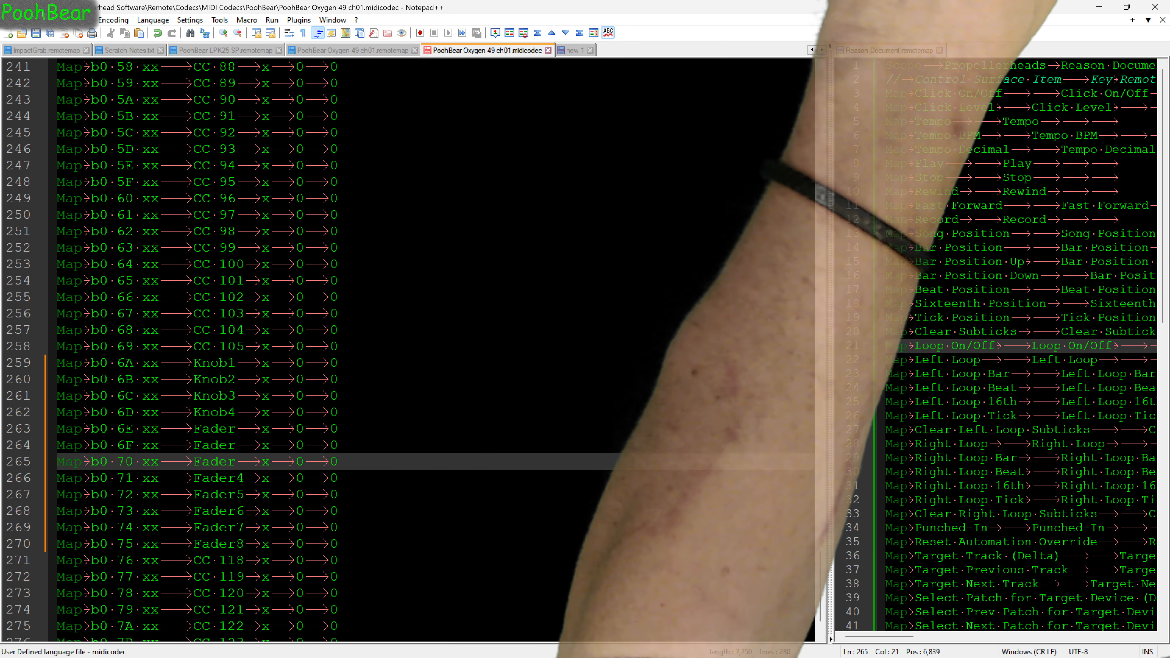
key(Up)
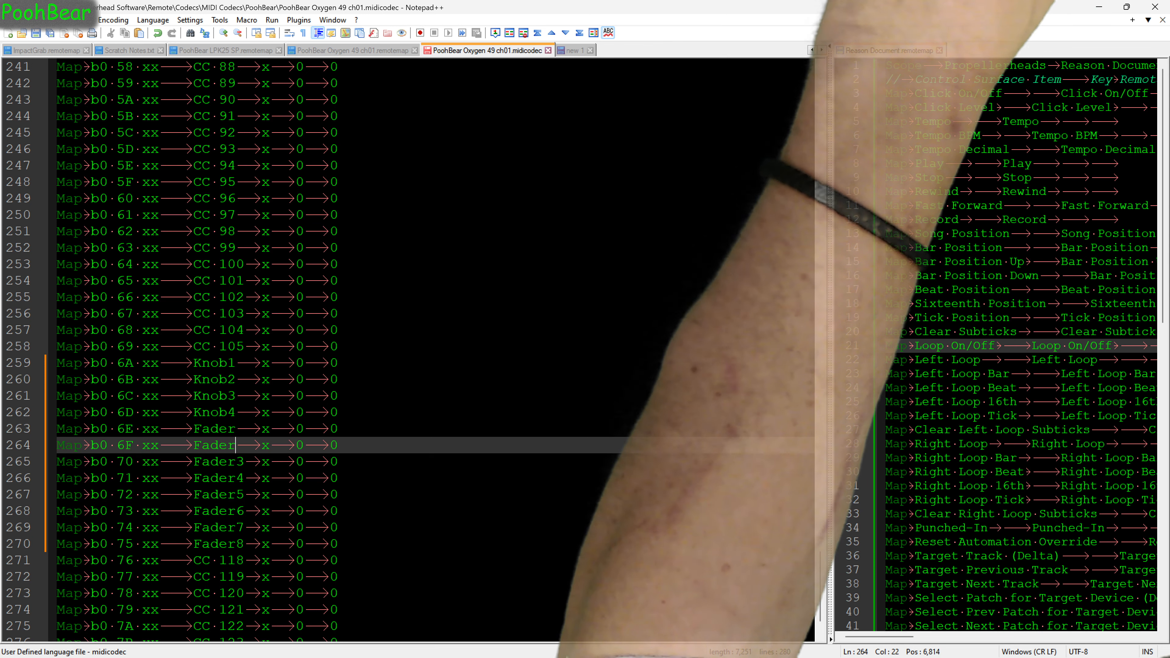
text(2)
key(Up)
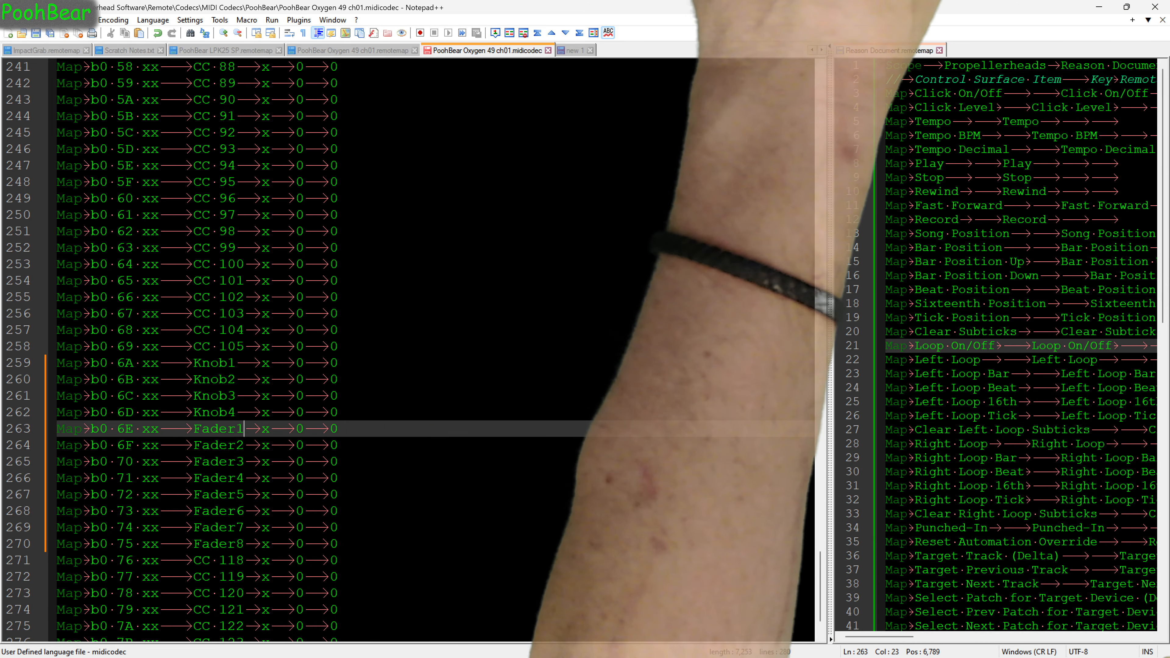
Check the buttons' controller numbers in the MIDI monitor and replace CC 52 to CC 59 with Button in the b0 34 to 3B map lines.
key(alt+Tab)
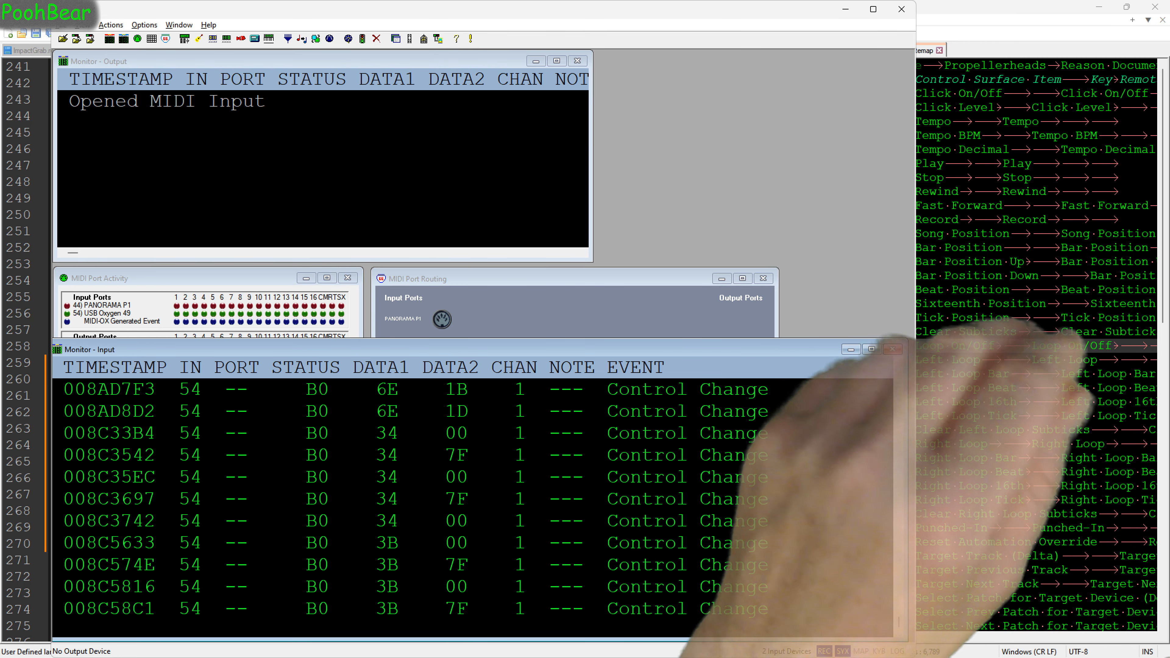
key(alt+Tab)
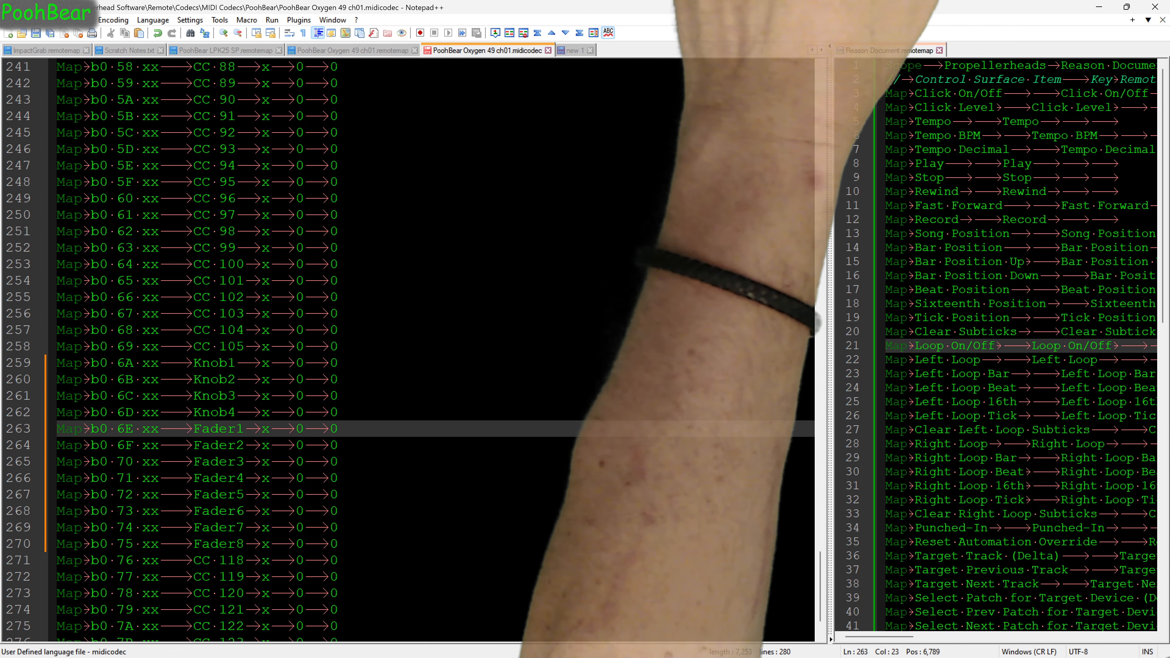
scroll(415, 350, up, 7)
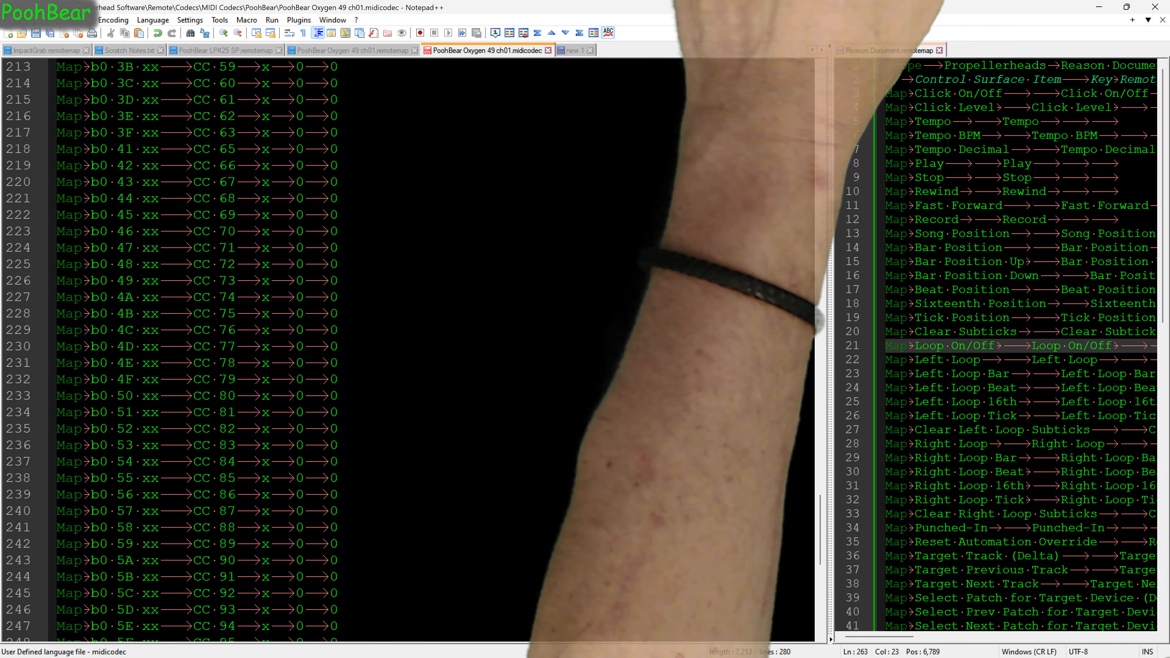
scroll(415, 350, up, 3)
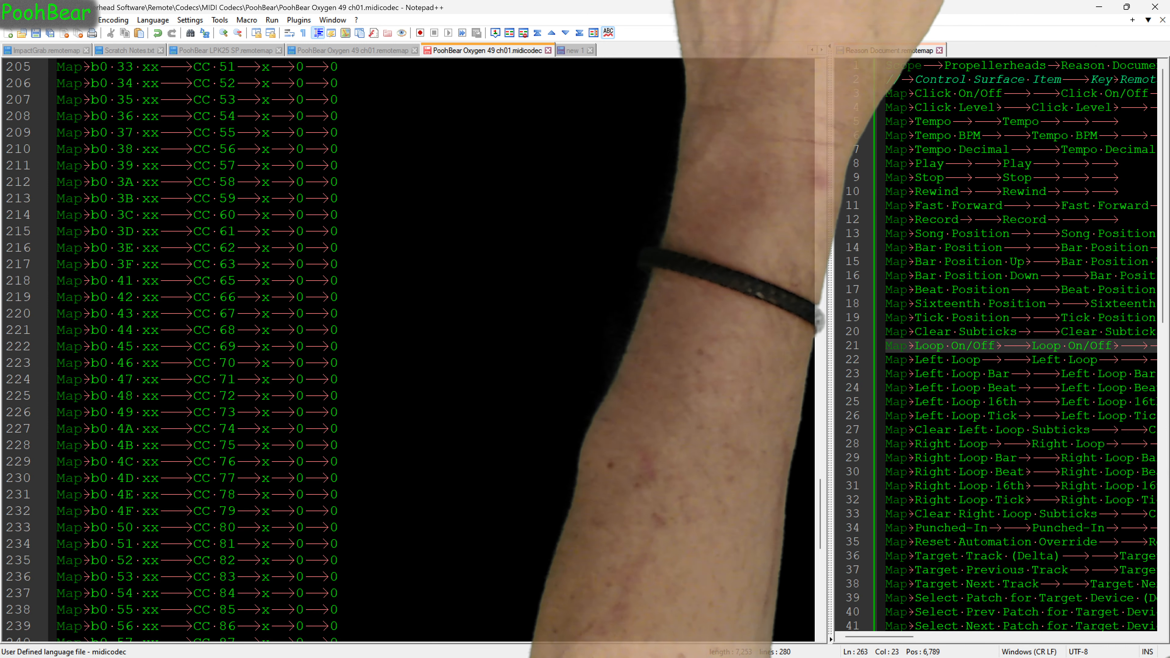
drag(194, 84, 235, 83)
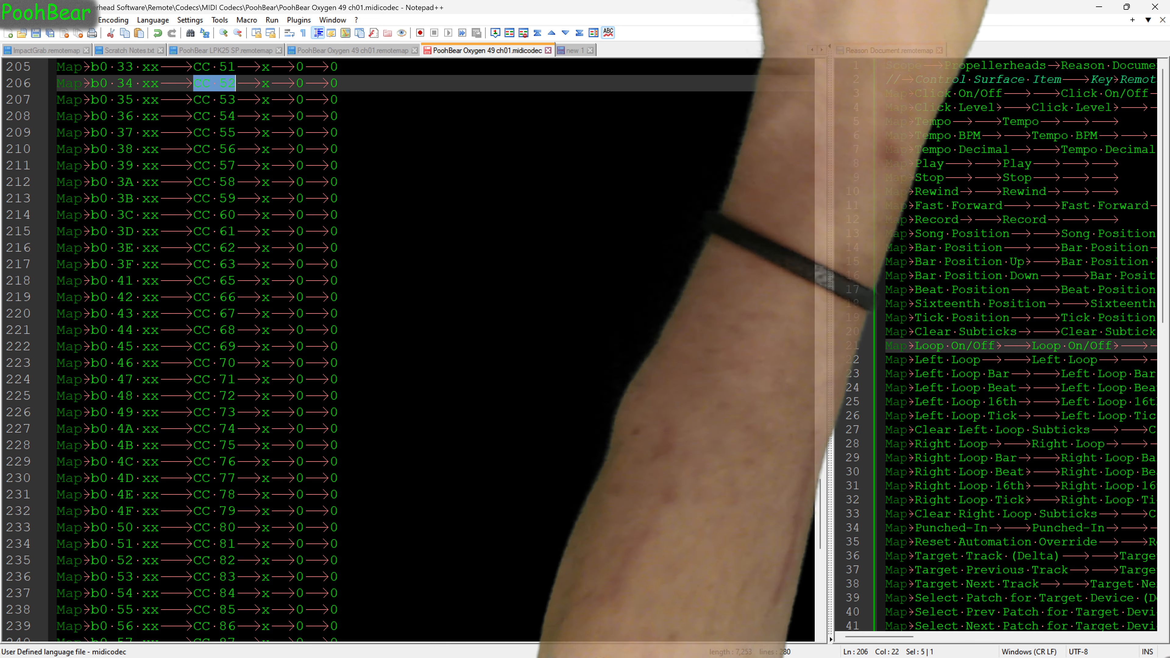
text(Button)
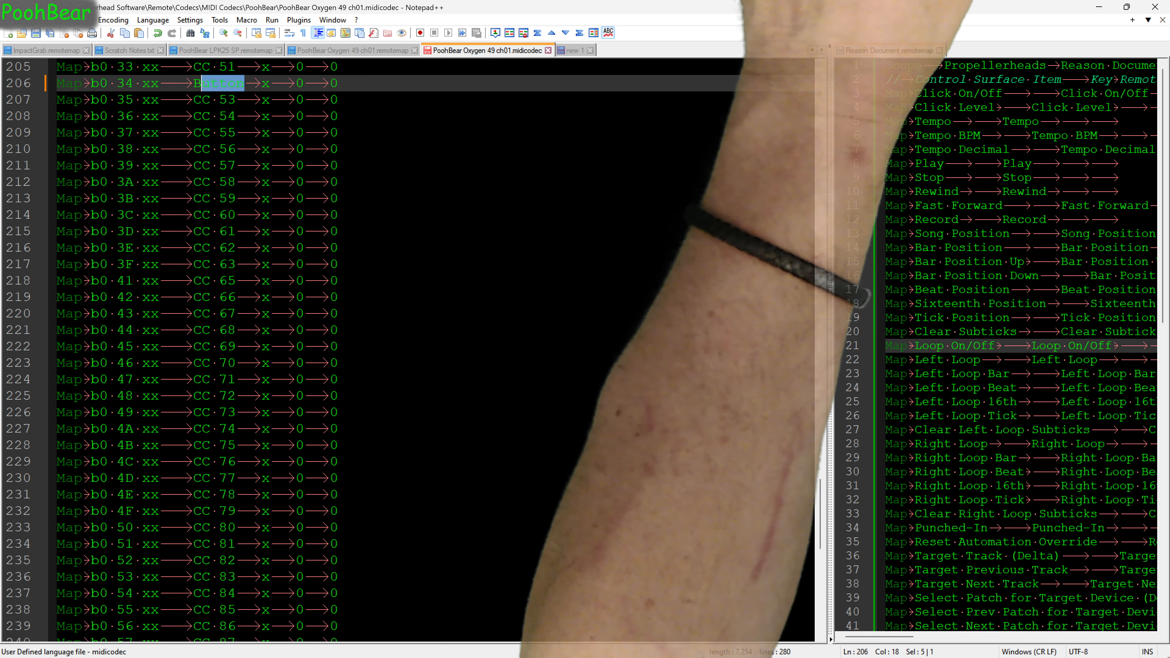
drag(193, 198, 235, 166)
text(Button)
key(ctrl+v)
key(ctrl+v)
drag(193, 149, 235, 149)
text(Button)
drag(193, 116, 235, 100)
text(Button)
Number the button items in the b0 34 to b0 3B map lines as Button1 to Button8.
key(Up)
text(1)
key(Down)
text(2)
key(Down)
text(3)
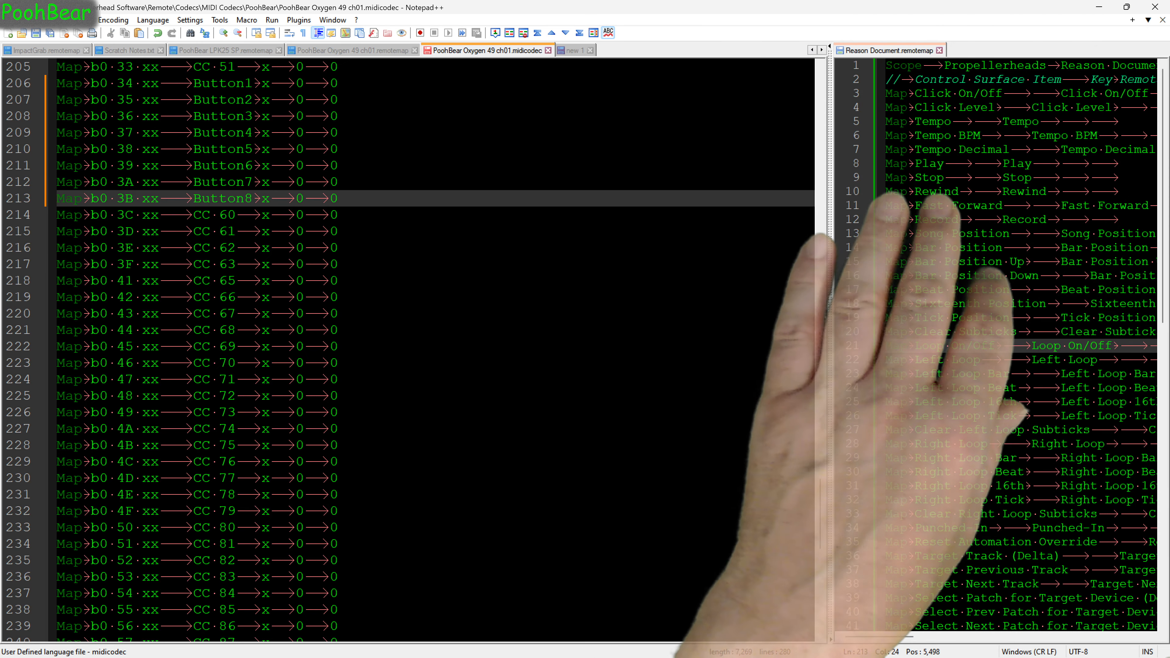
scroll(414, 350, up, 20)
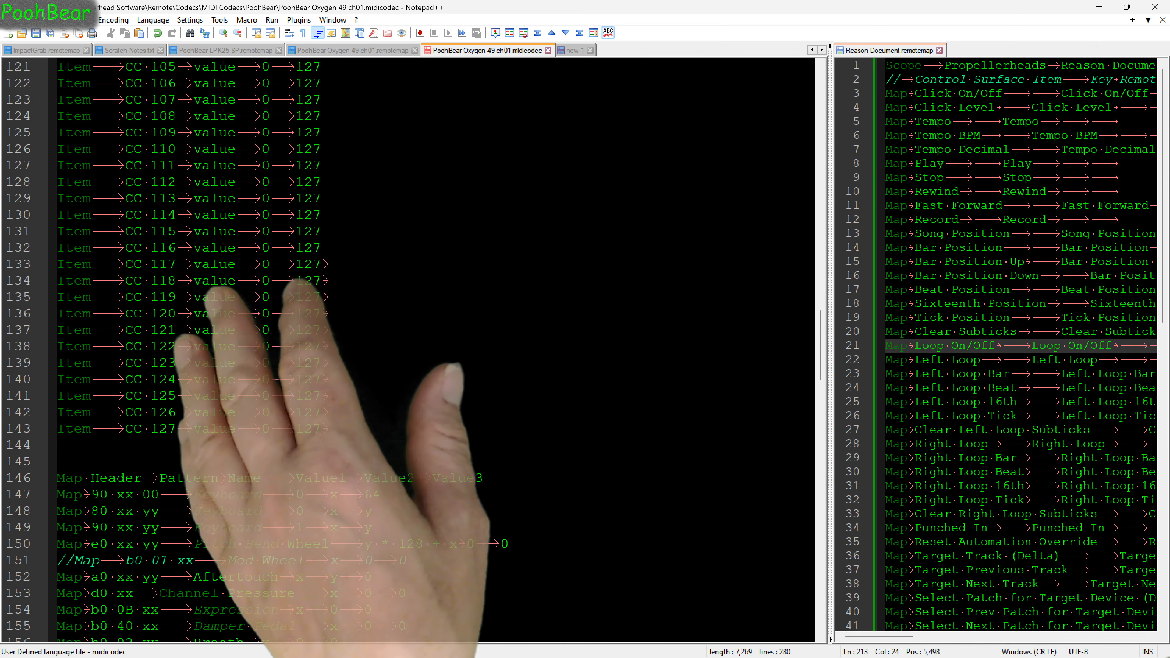
scroll(414, 350, up, 8)
scroll(415, 350, up, 20)
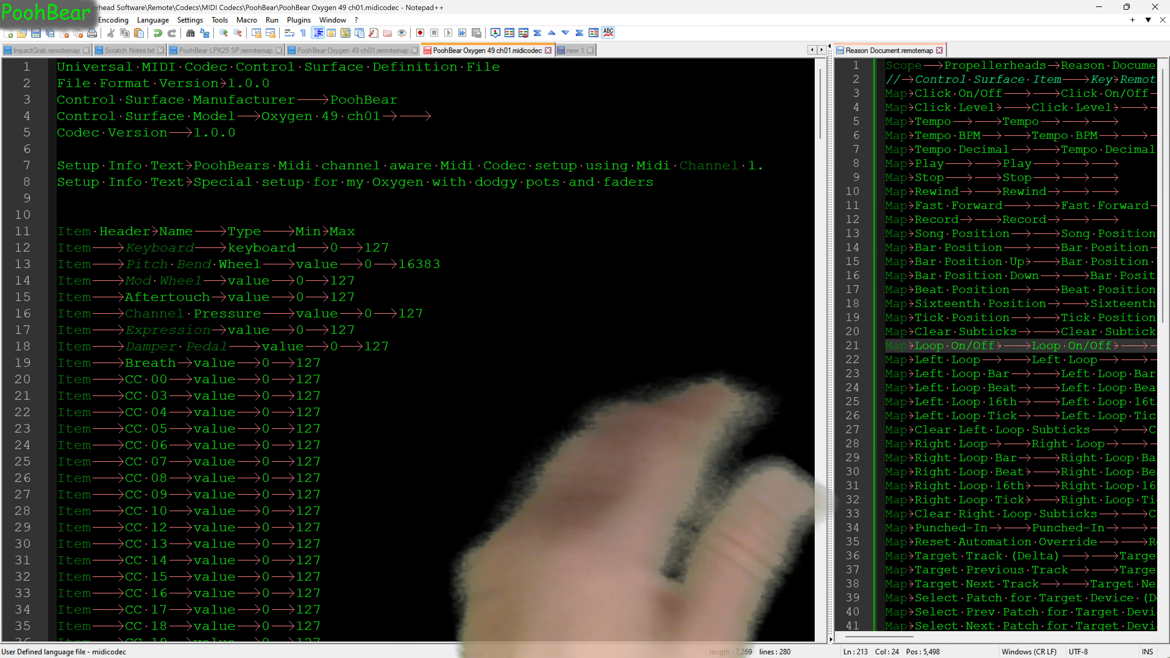
scroll(415, 351, down, 19)
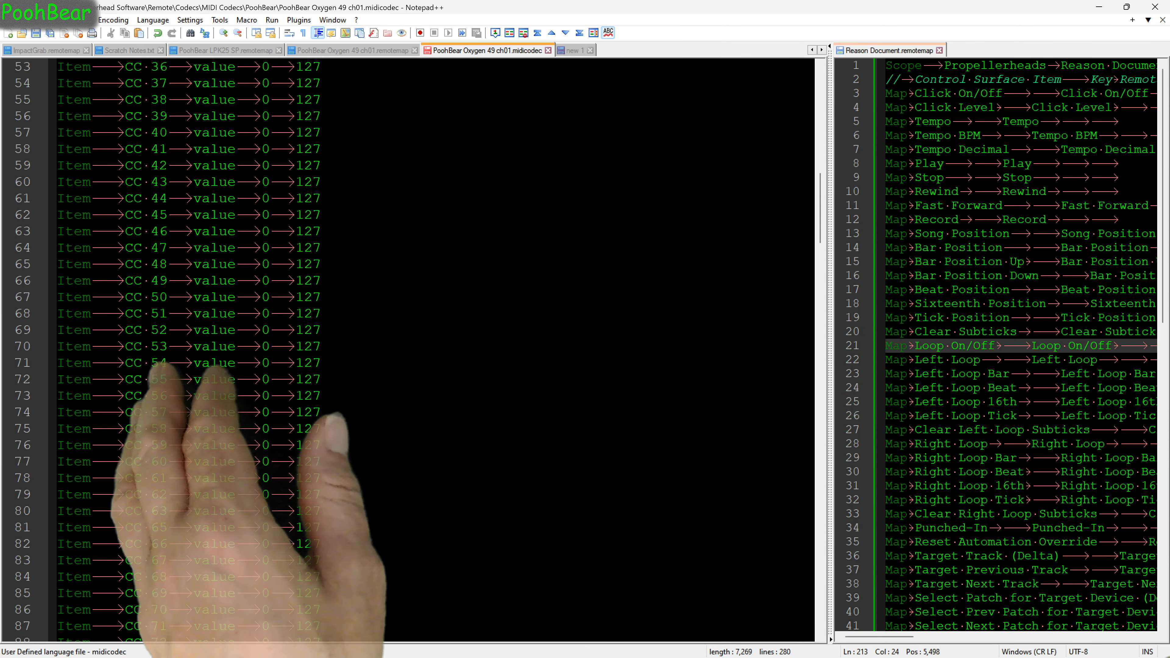
scroll(415, 350, down, 20)
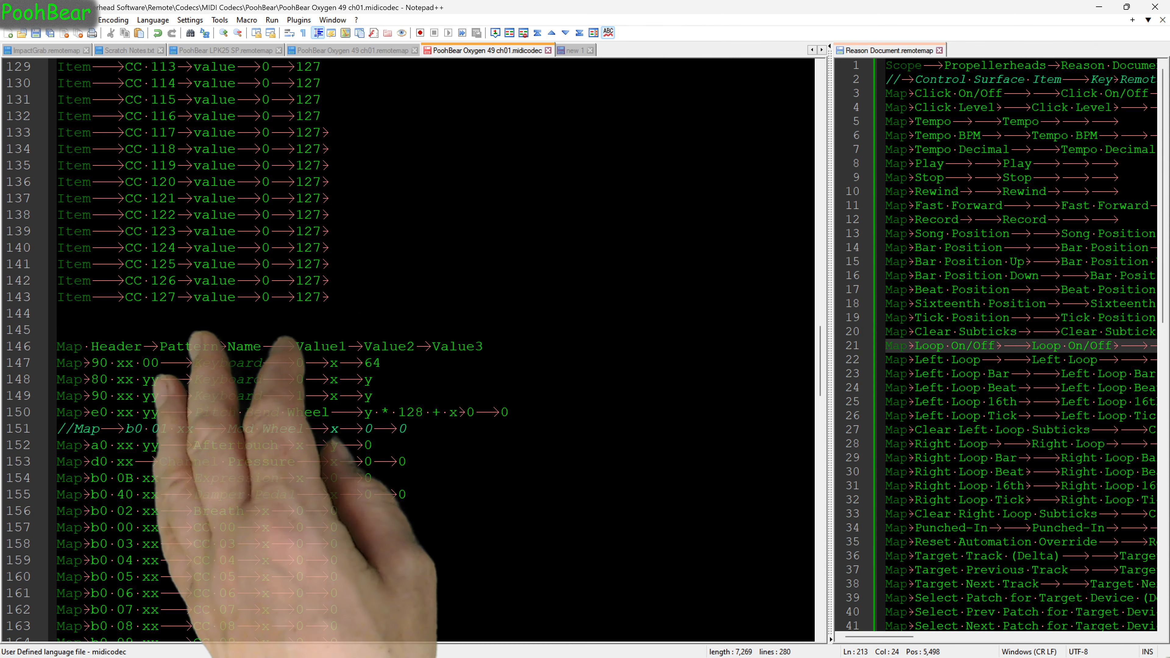
click(59, 313)
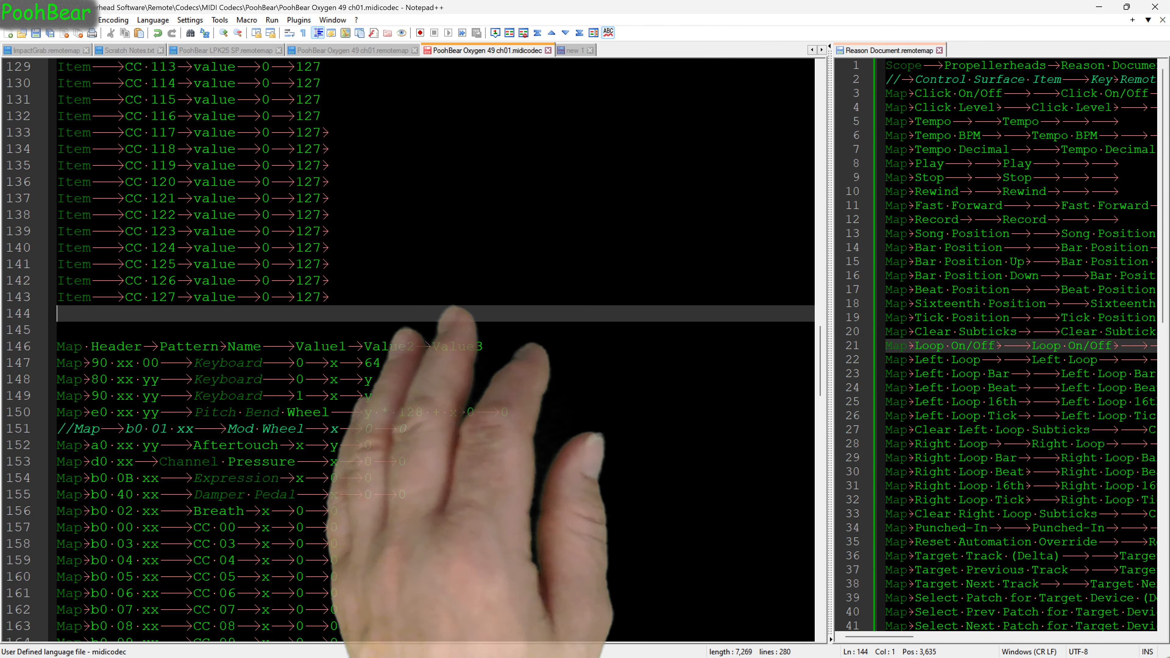
text(Ite)
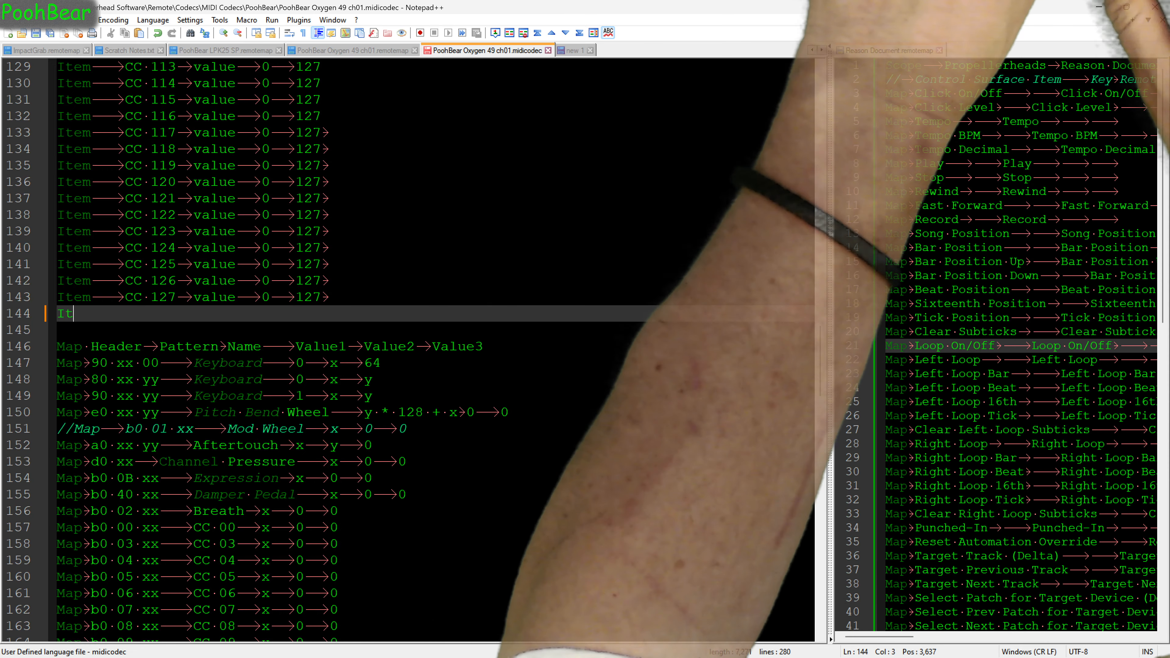
text(m)
key(Tab)
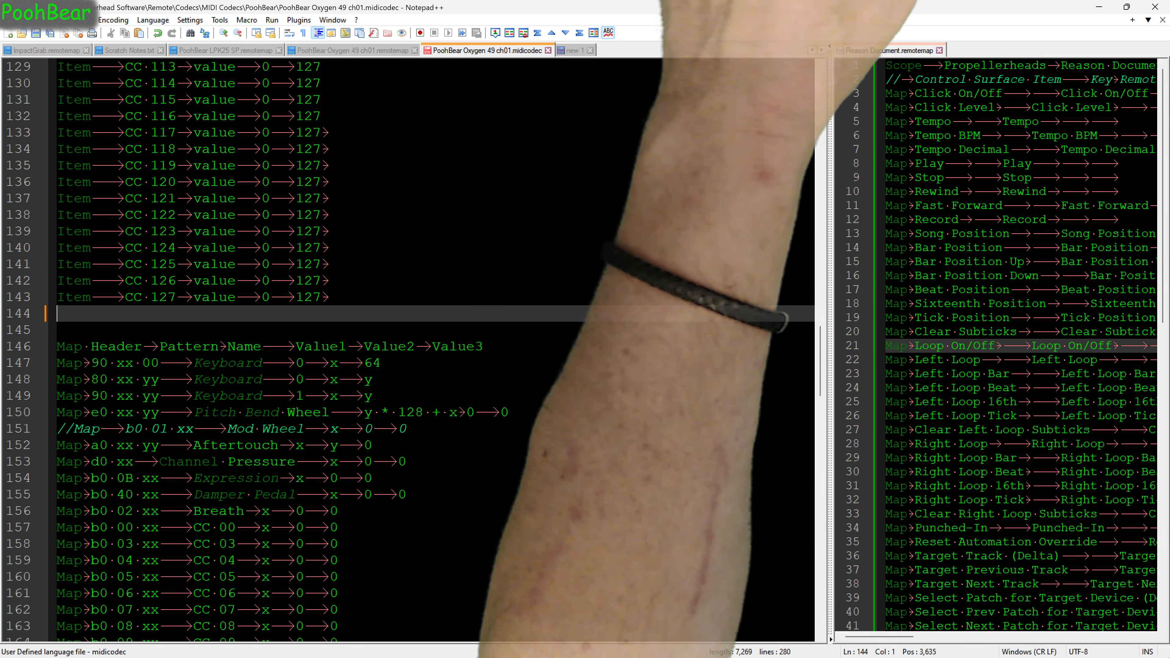
Switch to the Excel sheet, extend Knob1 down to Knob8 in column B and enter Item in column A for the control rows.
key(alt+Tab)
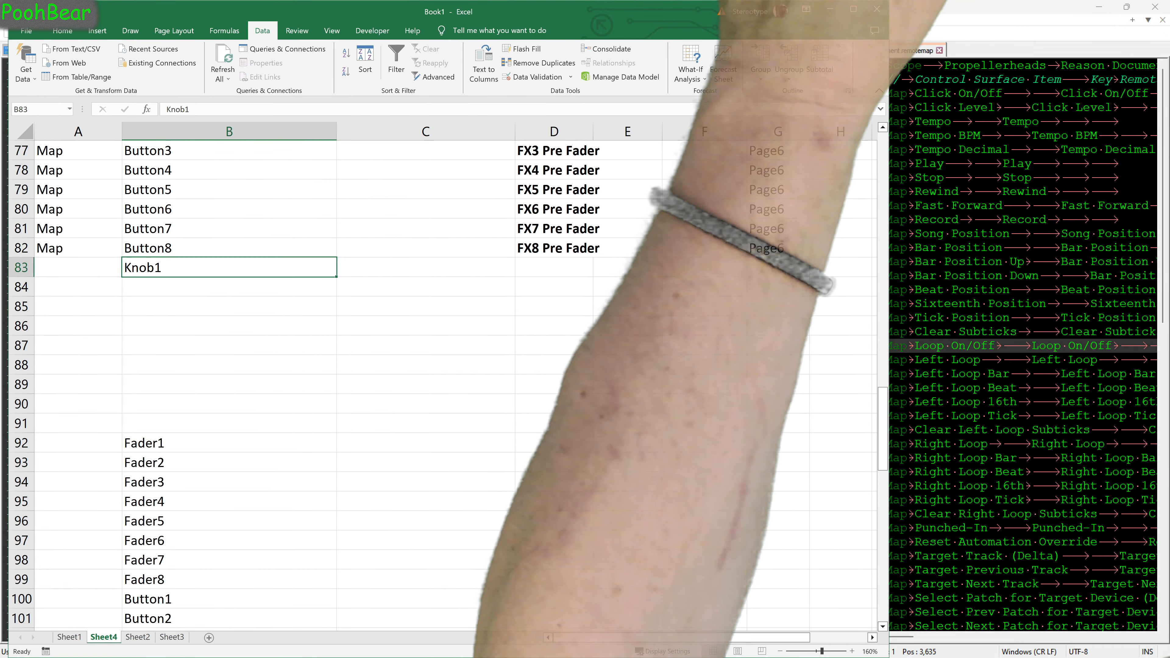
drag(337, 276, 337, 405)
click(78, 267)
text(Item)
Enter value, 0 and 127 in columns C to E of the Knob1 row and fill them down through all the Item rows.
click(425, 307)
text(value	0	127)
drag(426, 307, 627, 307)
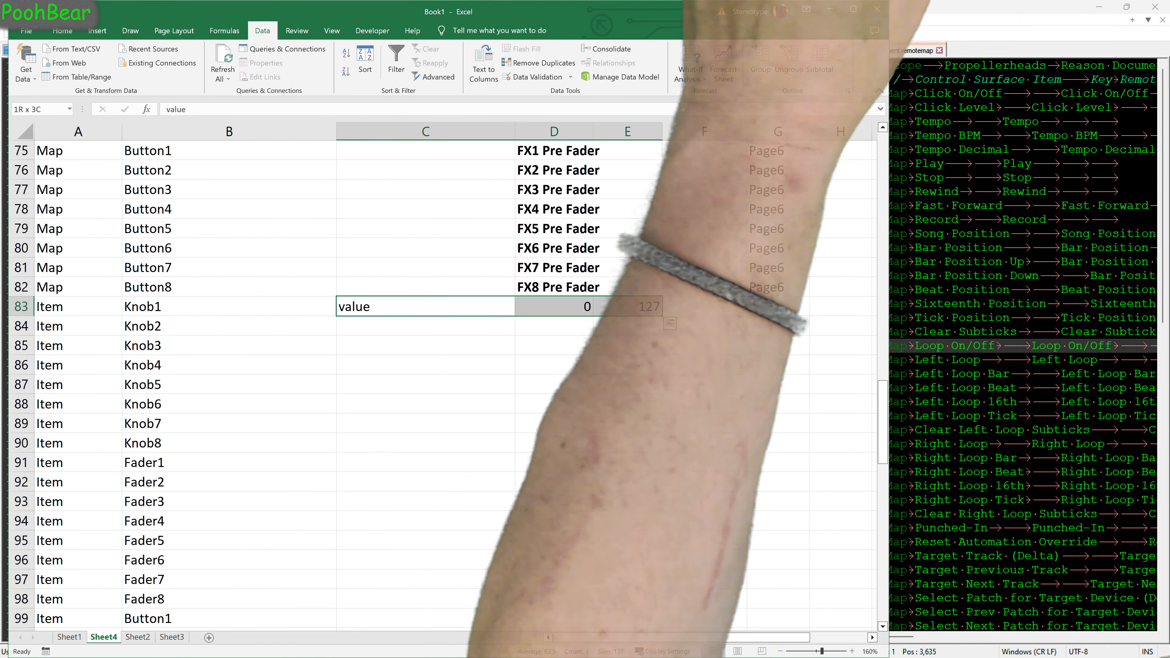
double_click(662, 316)
scroll(425, 365, up, 1)
Copy the Knob1 to Button8 Item rows and paste them below the CC 127 item in the Oxygen 49 midicodec in Notepad++.
click(78, 364)
key(ctrl+shift+Right)
key(ctrl+shift+Down)
key(ctrl+c)
key(alt+Tab)
key(ctrl+v)
scroll(435, 350, down, 3)
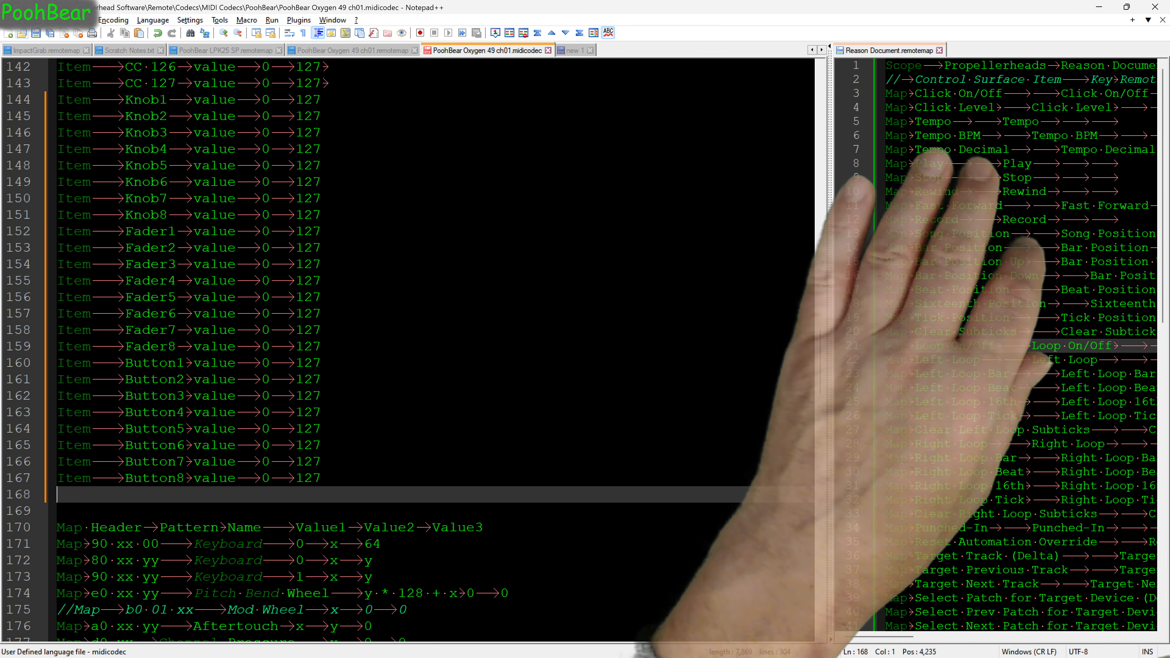
Check the page assignments in the Oxygen 49 remotemap's Main Mixer Channel section and add Page6 to the end of its Define Group line.
click(392, 50)
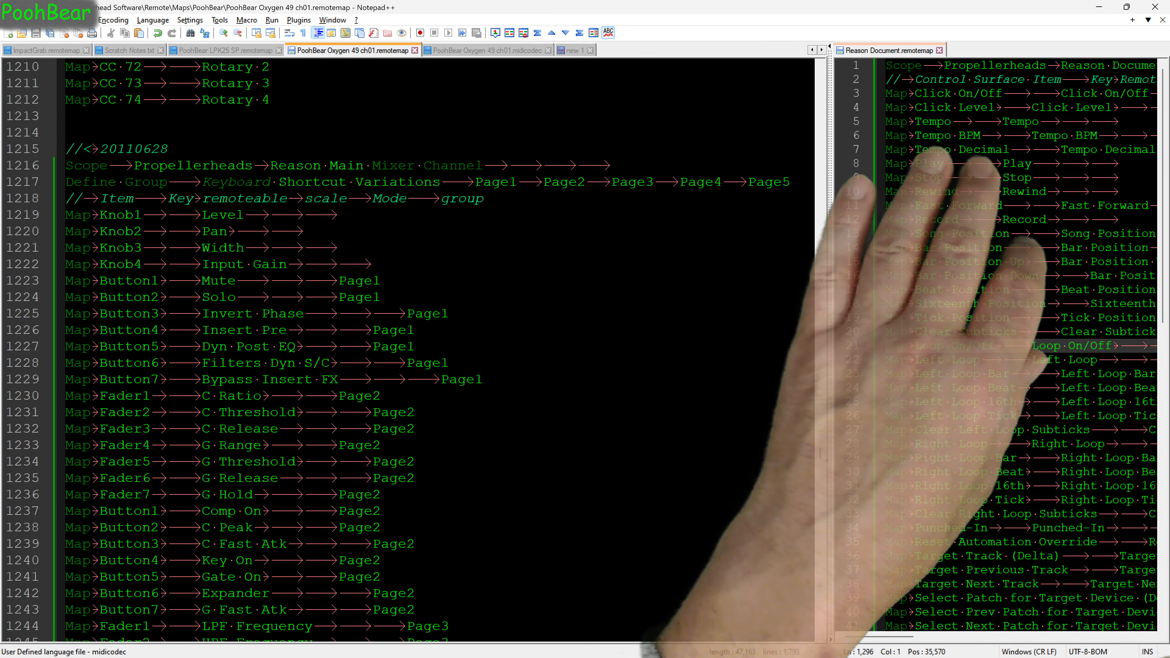
click(450, 51)
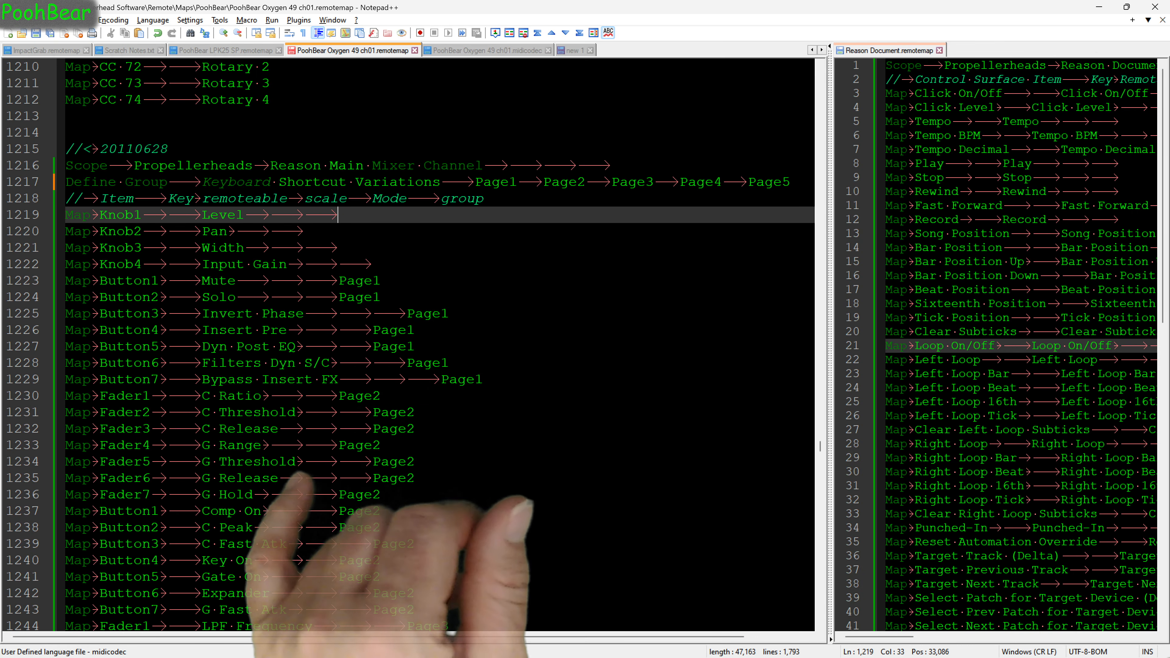
scroll(408, 345, down, 16)
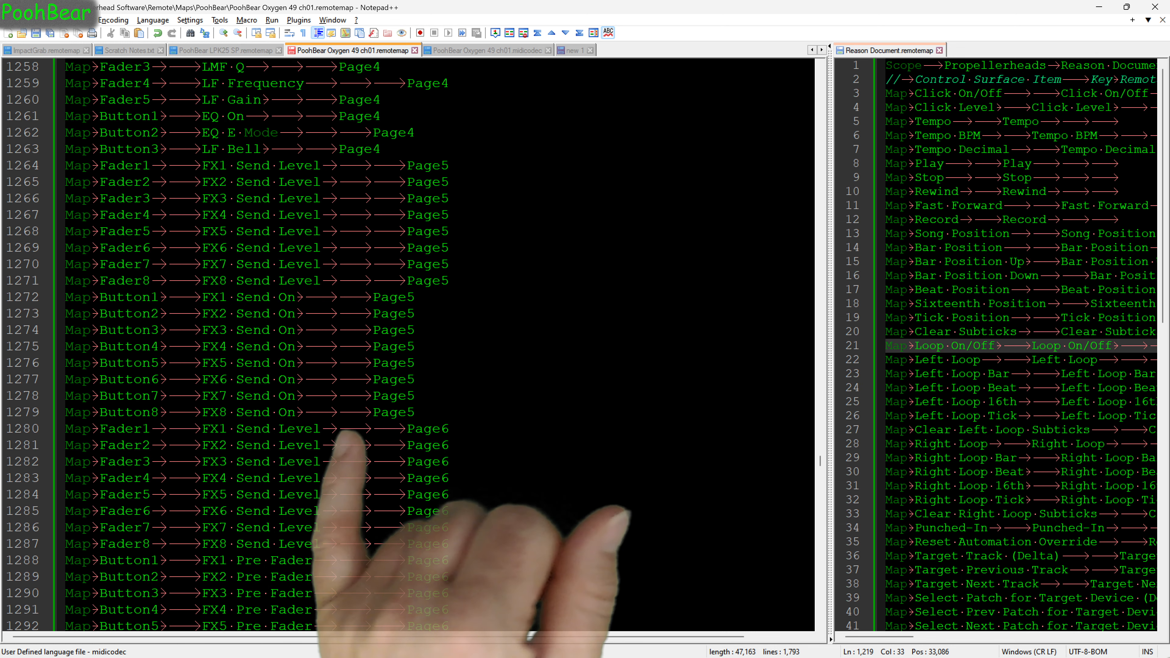
scroll(408, 346, up, 13)
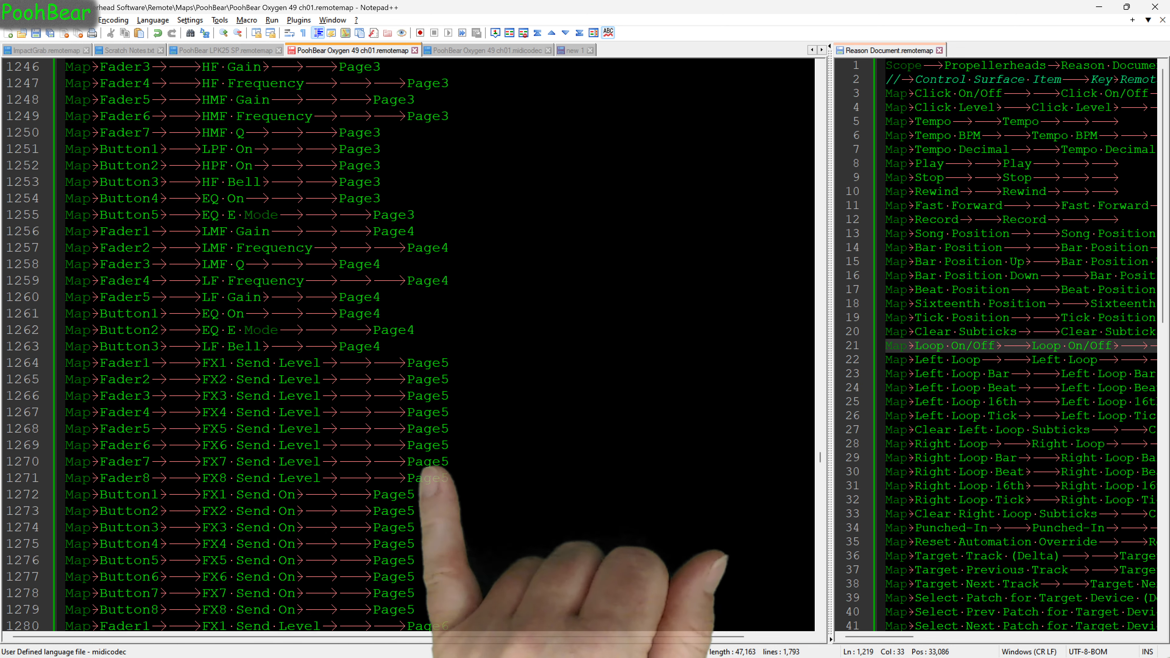
scroll(408, 345, up, 4)
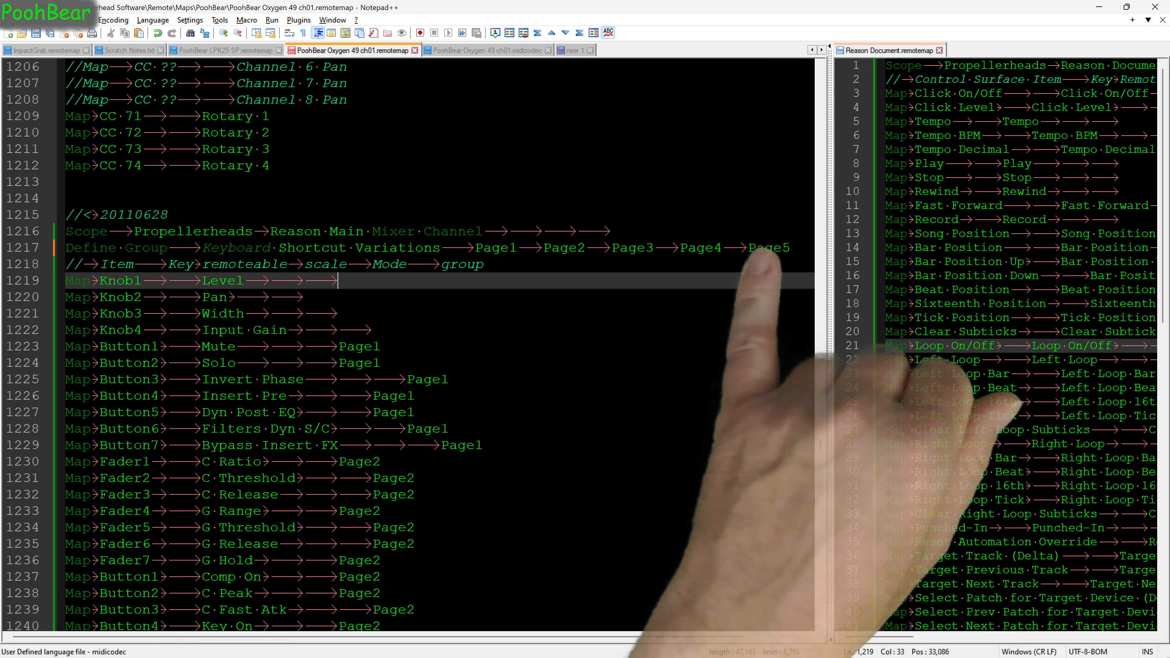
click(791, 248)
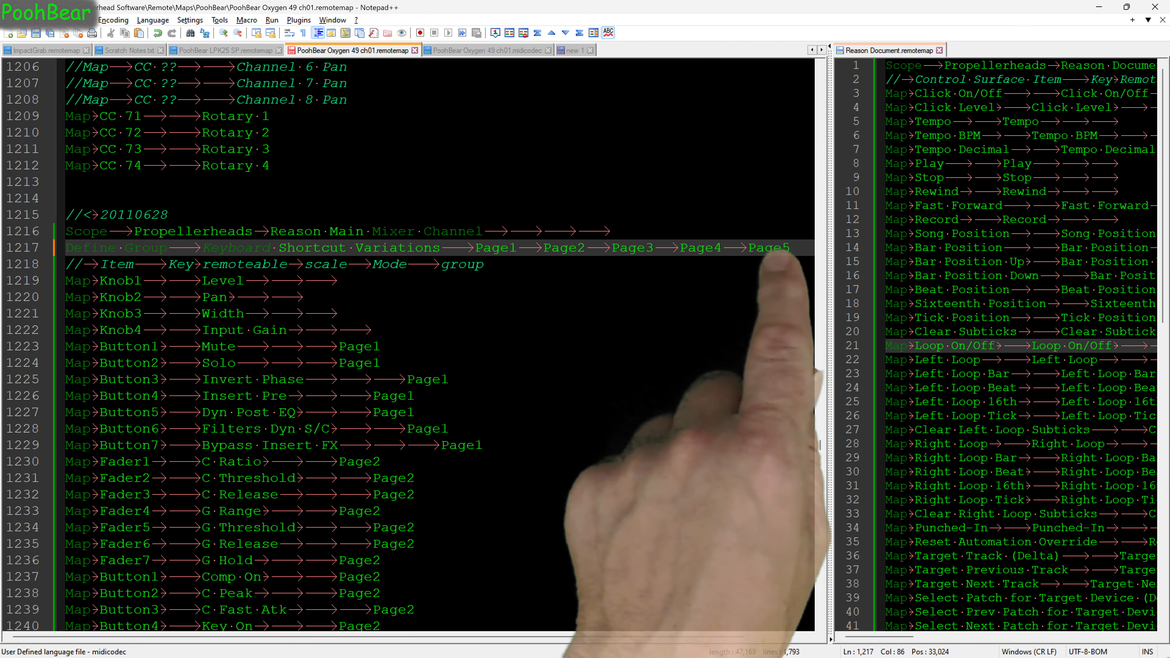
key(Tab)
text(Pag)
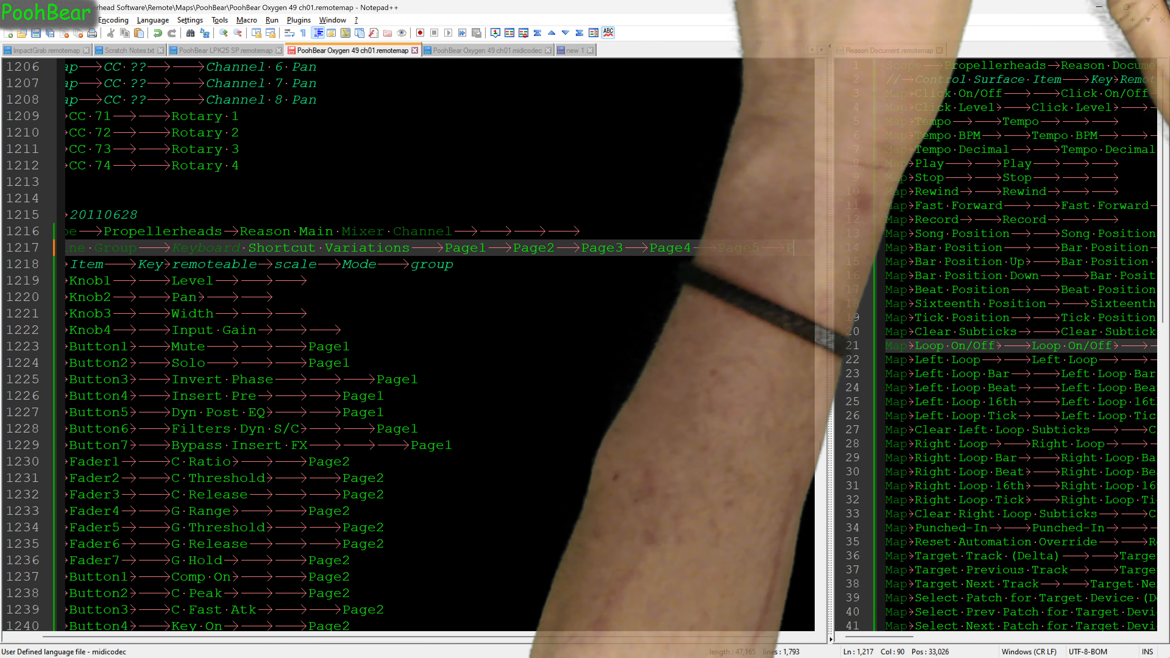
text(e6)
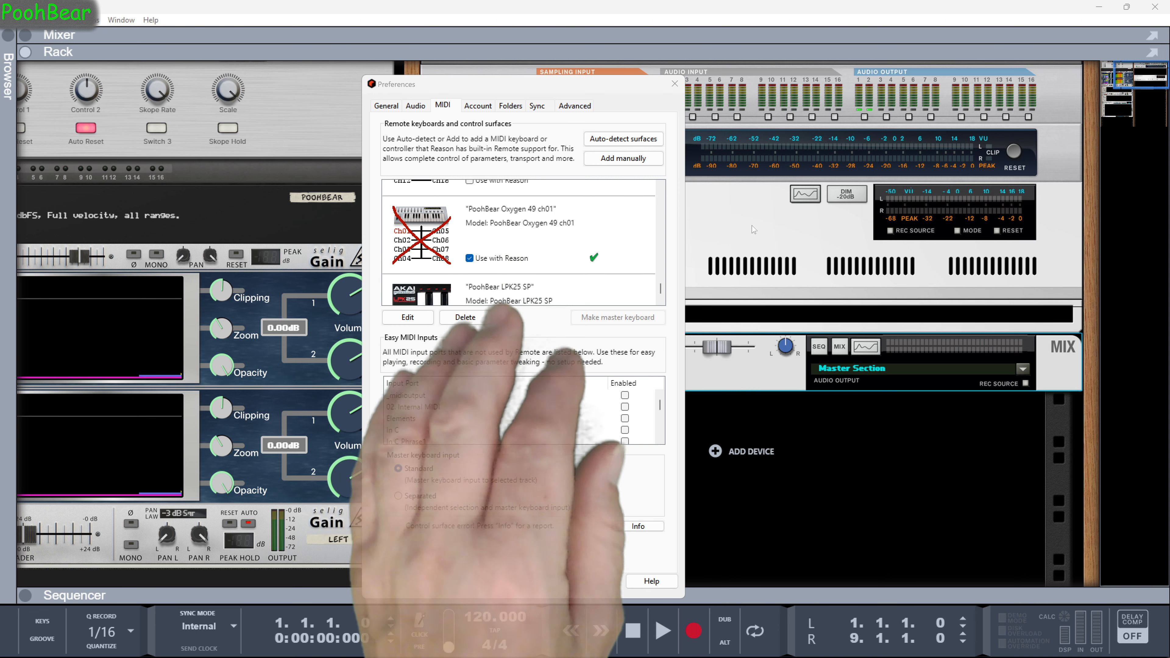
Switch to Reason, show the mixer and examine the Mix Channel strip from its input section down to its fader section.
click(668, 371)
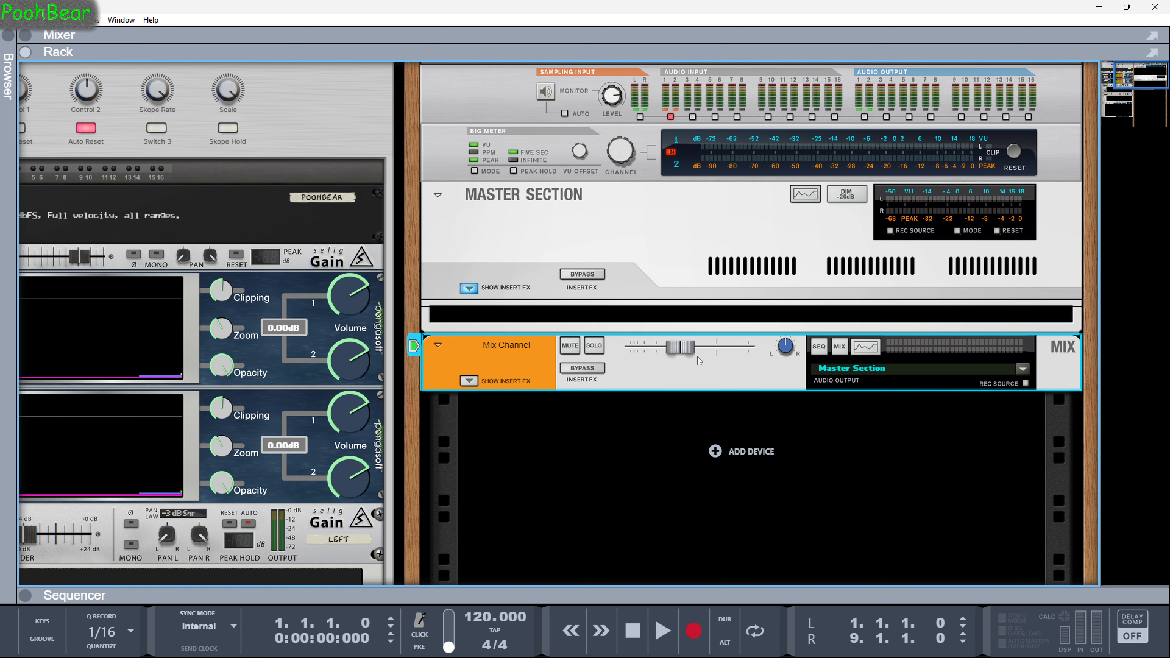
key(F5)
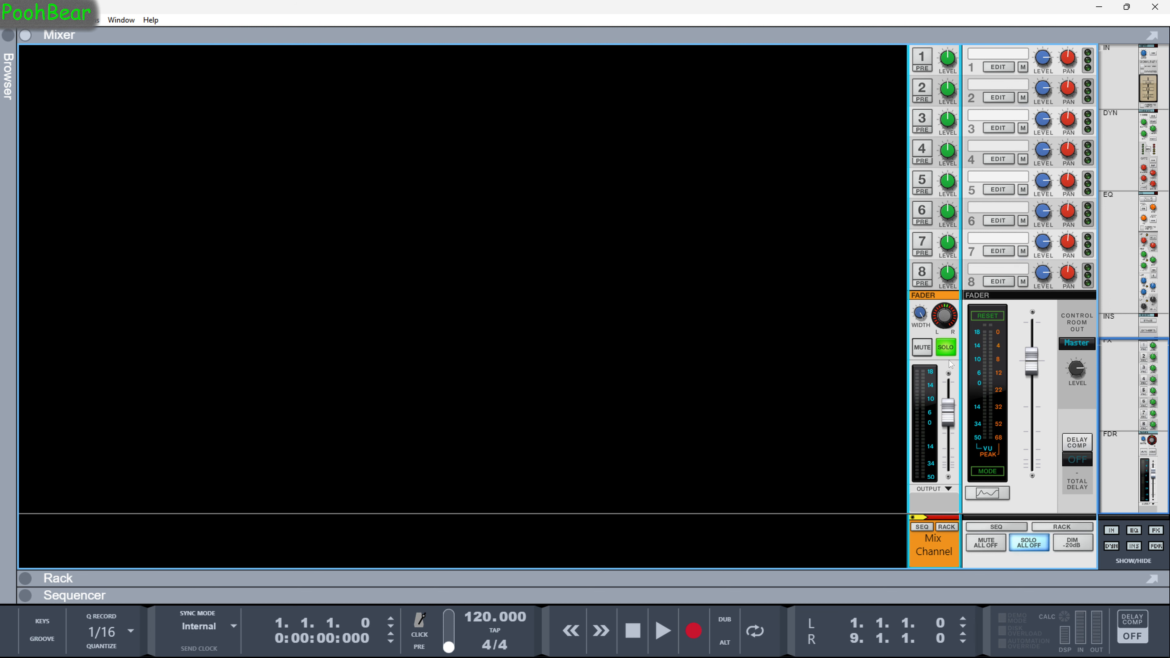
scroll(958, 226, up, 10)
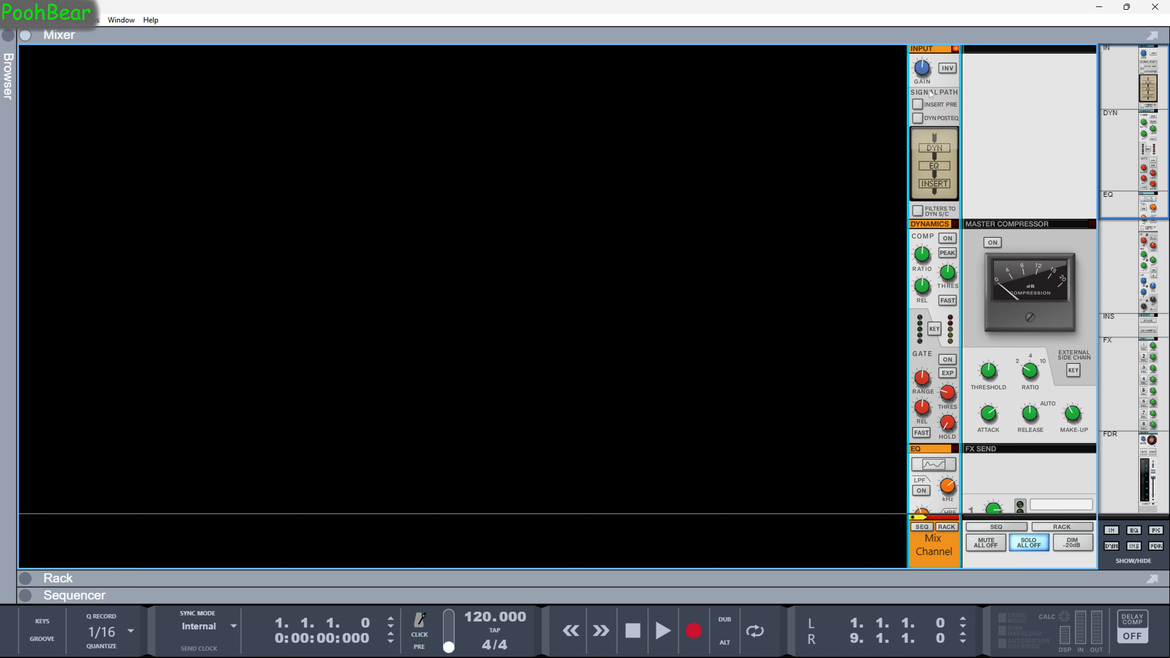
scroll(957, 291, down, 10)
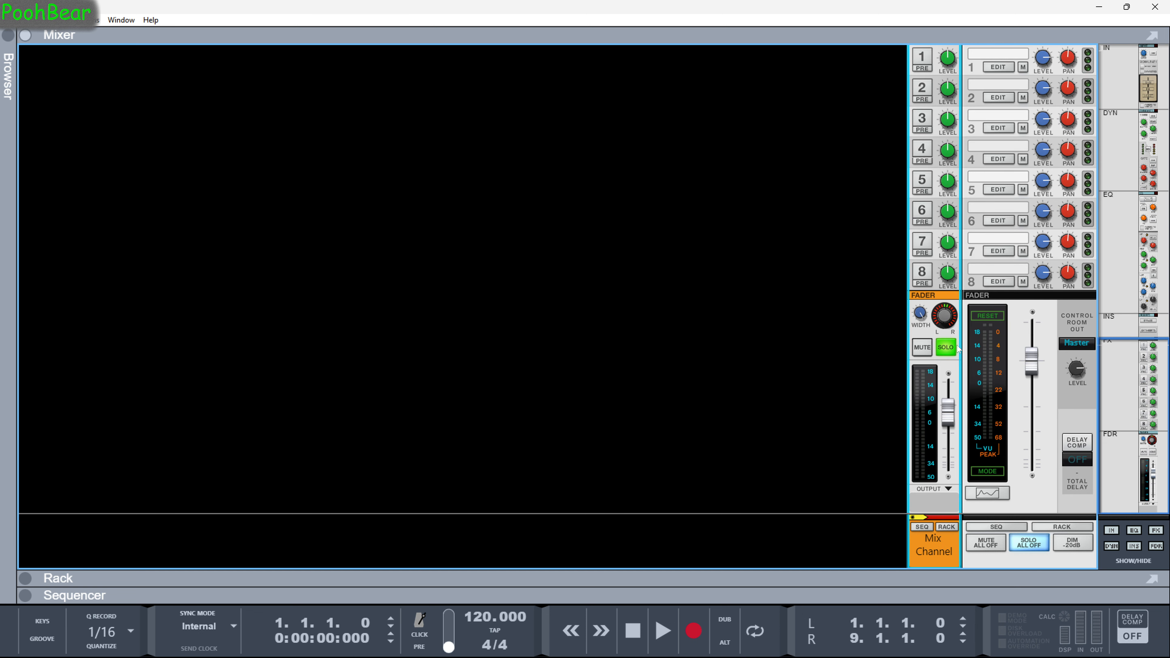